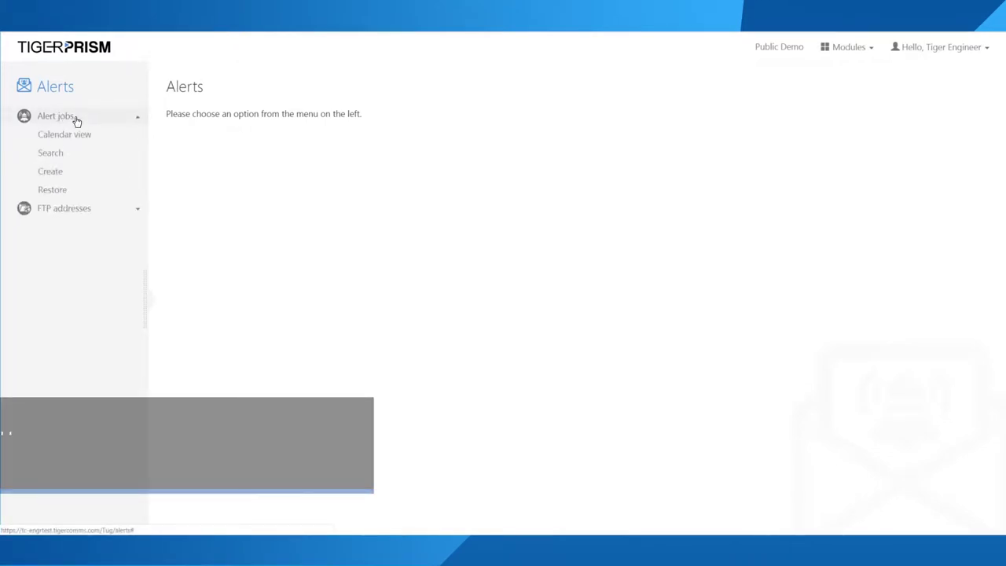
Step: Review existing alert jobs with the Name and From columns widened, then start a new job
{"action": "left_click", "coordinate": [54, 156]}
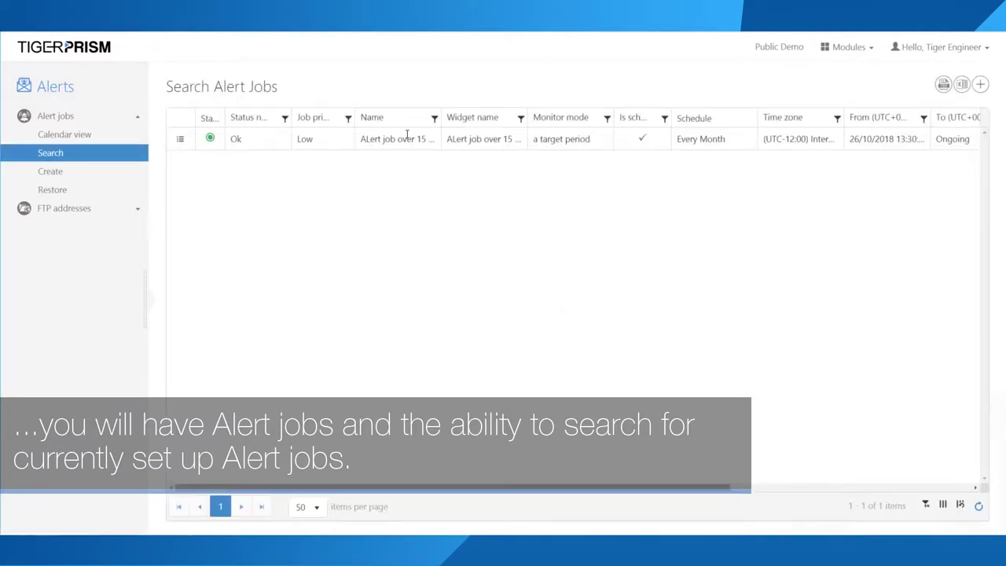
{"action": "left_click_drag", "start_coordinate": [442, 117], "coordinate": [514, 139]}
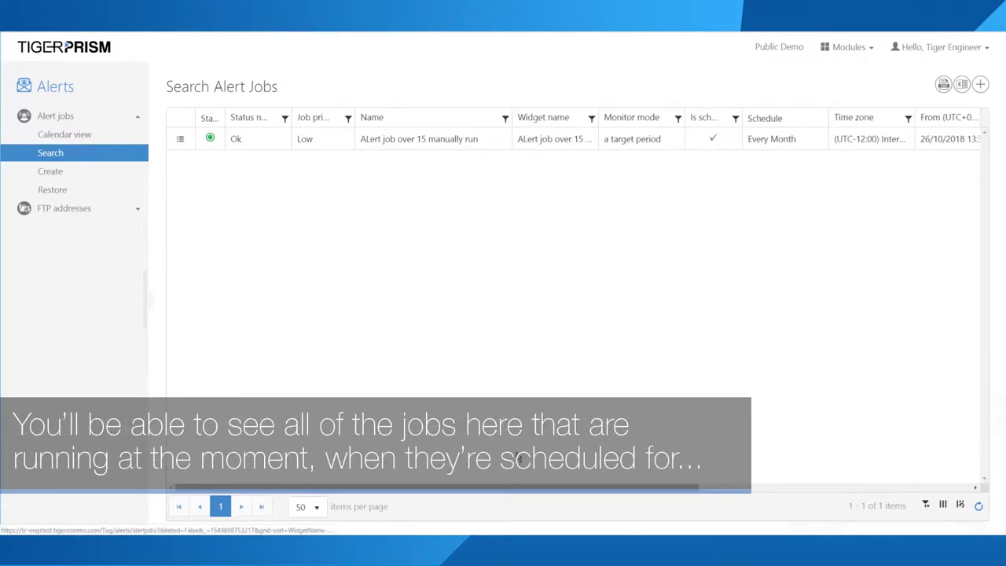
{"action": "left_click_drag", "start_coordinate": [507, 485], "coordinate": [711, 485]}
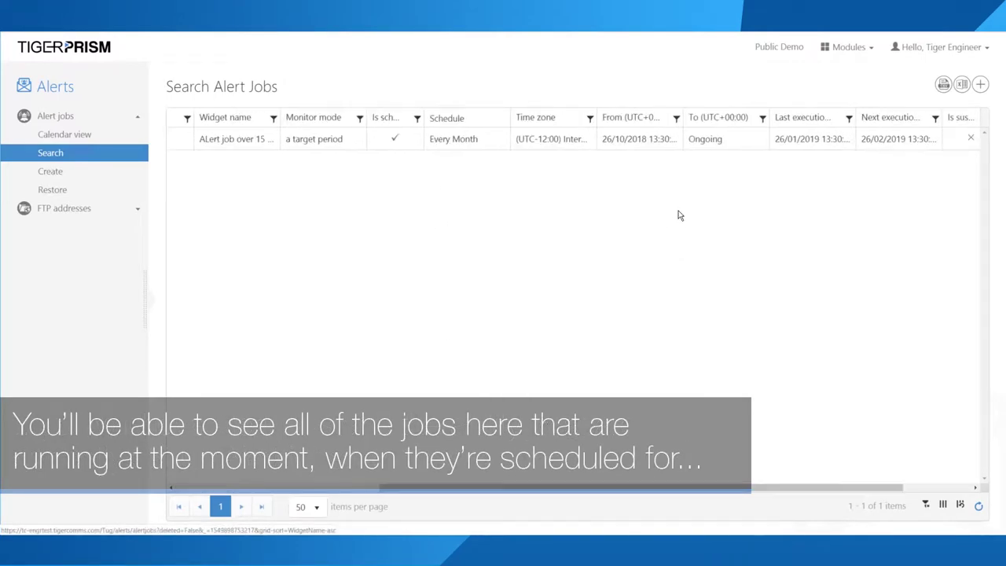
{"action": "left_click_drag", "start_coordinate": [683, 116], "coordinate": [714, 116]}
{"action": "left_click_drag", "start_coordinate": [887, 117], "coordinate": [906, 117]}
{"action": "left_click_drag", "start_coordinate": [573, 492], "coordinate": [280, 495]}
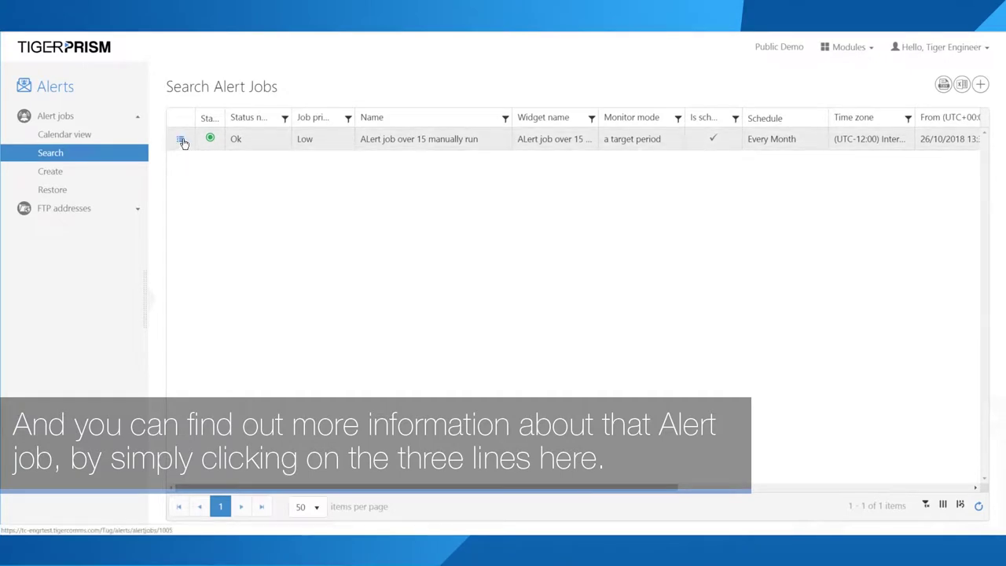
{"action": "left_click", "coordinate": [54, 173]}
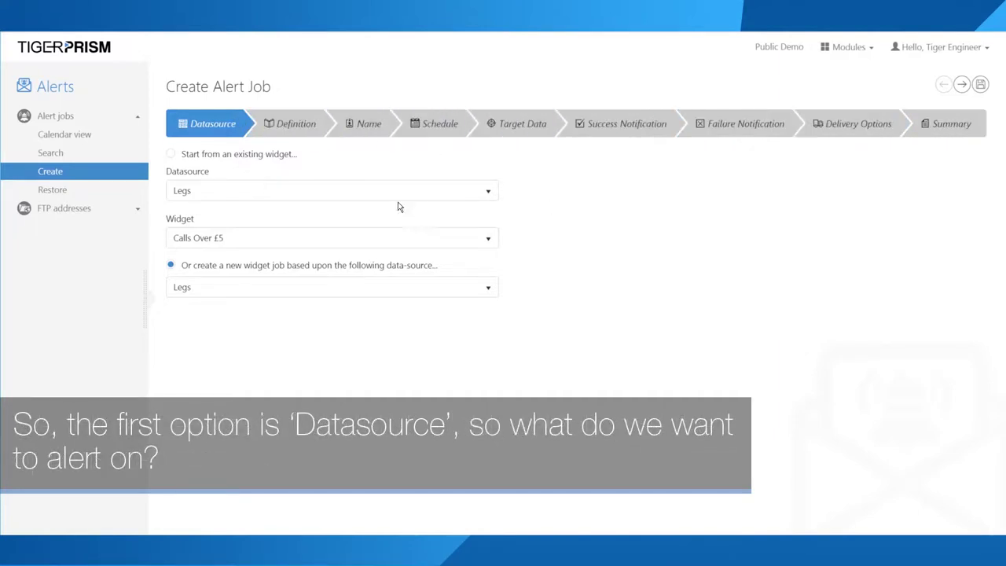
Step: Keep the Legs and Calls Over £5 defaults, then choose 'Or create a new widget job'
{"action": "left_click", "coordinate": [254, 191]}
{"action": "left_click", "coordinate": [243, 226]}
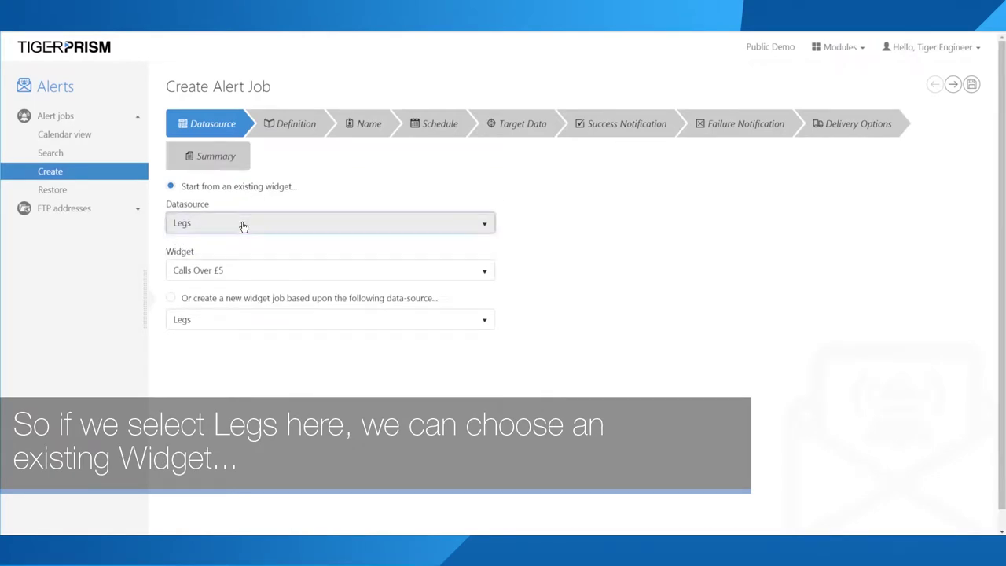
{"action": "left_click", "coordinate": [233, 270]}
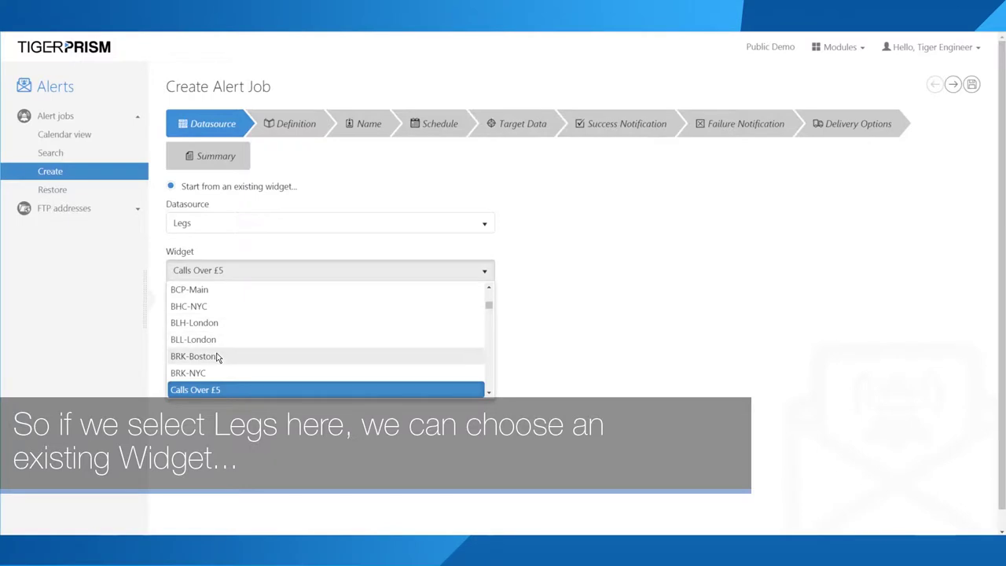
{"action": "scroll", "coordinate": [219, 355], "scroll_direction": "up", "scroll_amount": 5}
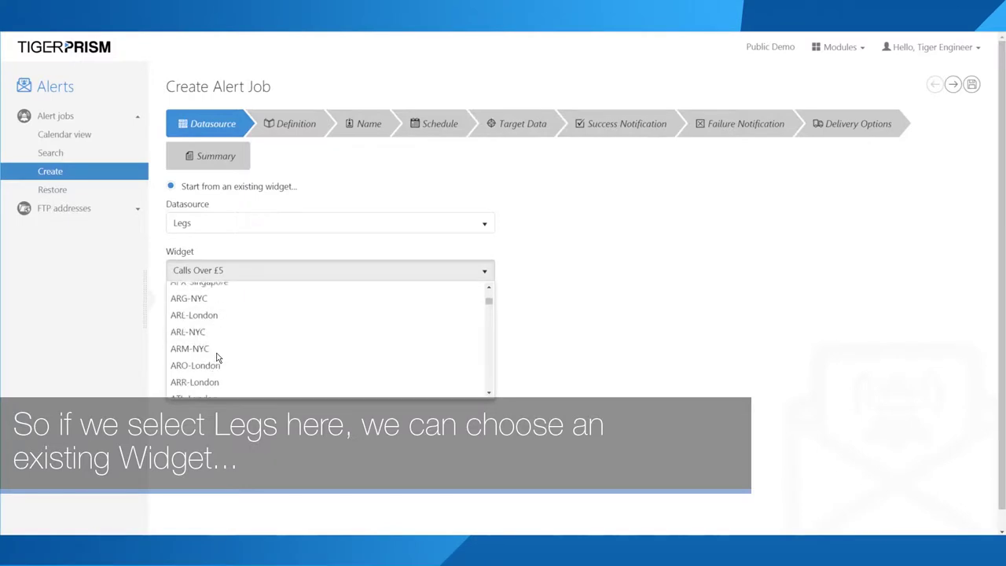
{"action": "left_click", "coordinate": [238, 275]}
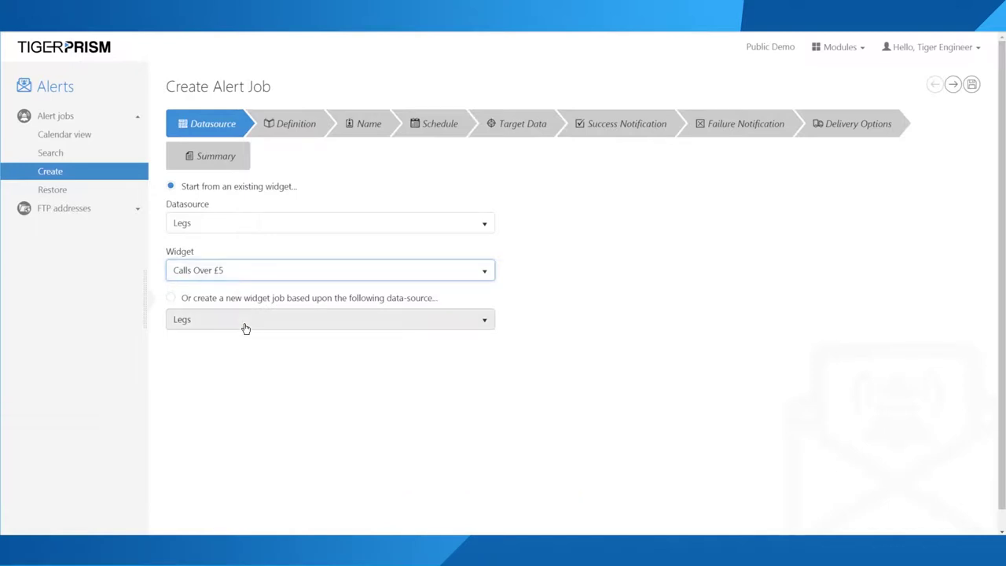
{"action": "left_click", "coordinate": [221, 300]}
{"action": "left_click", "coordinate": [226, 327]}
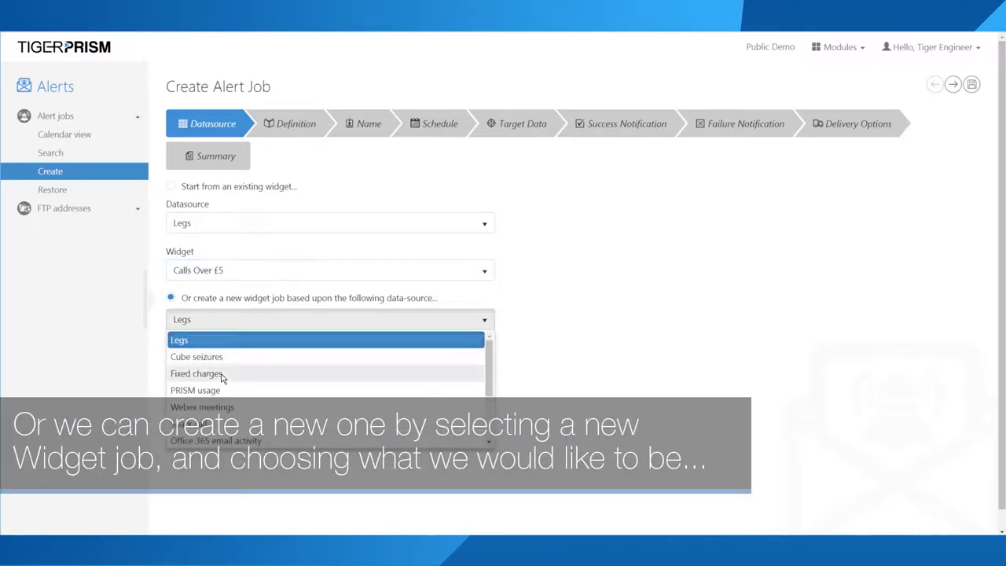
{"action": "scroll", "coordinate": [217, 374], "scroll_direction": "down", "scroll_amount": 3}
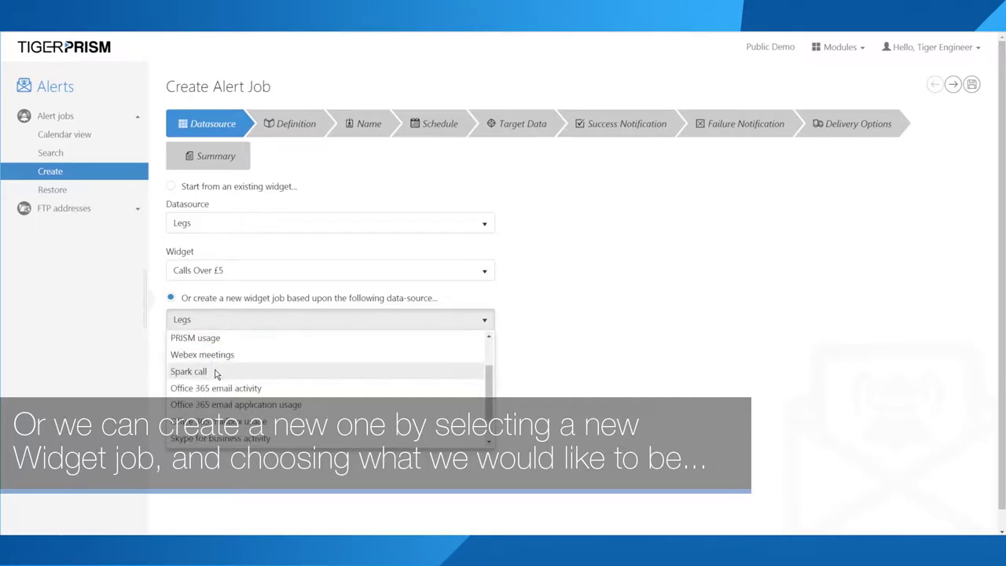
{"action": "scroll", "coordinate": [217, 376], "scroll_direction": "up", "scroll_amount": 3}
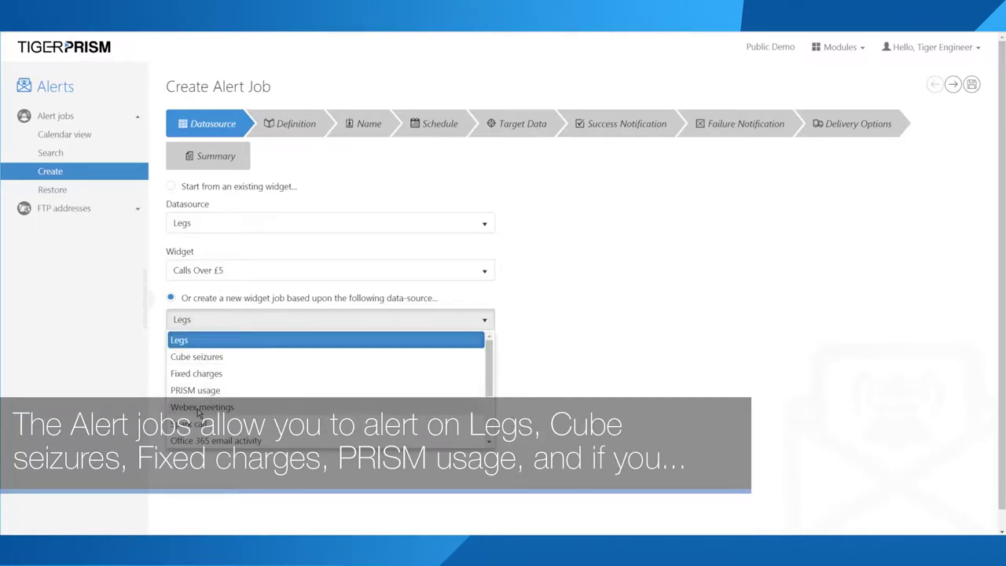
{"action": "scroll", "coordinate": [208, 408], "scroll_direction": "down", "scroll_amount": 3}
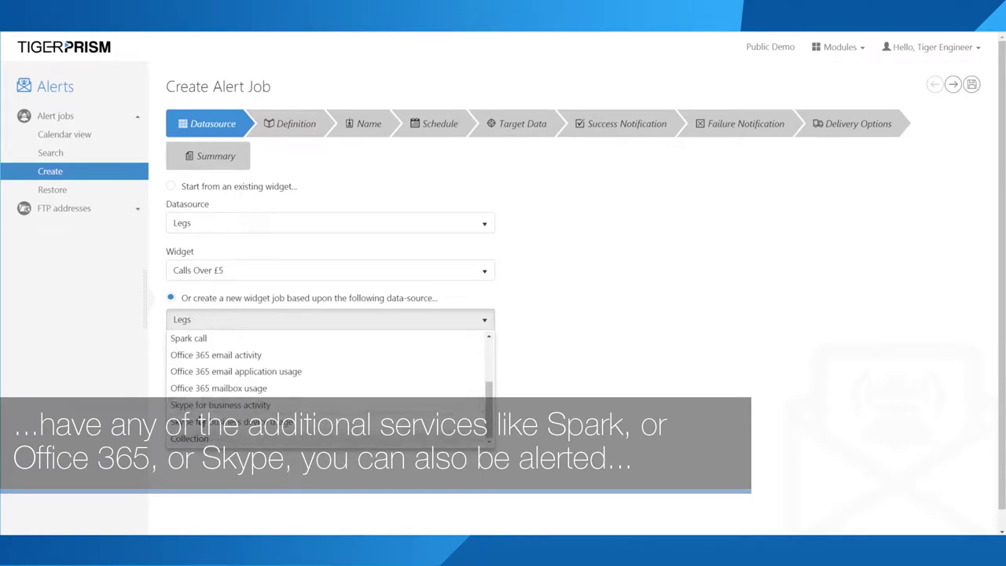
{"action": "scroll", "coordinate": [201, 409], "scroll_direction": "up", "scroll_amount": 3}
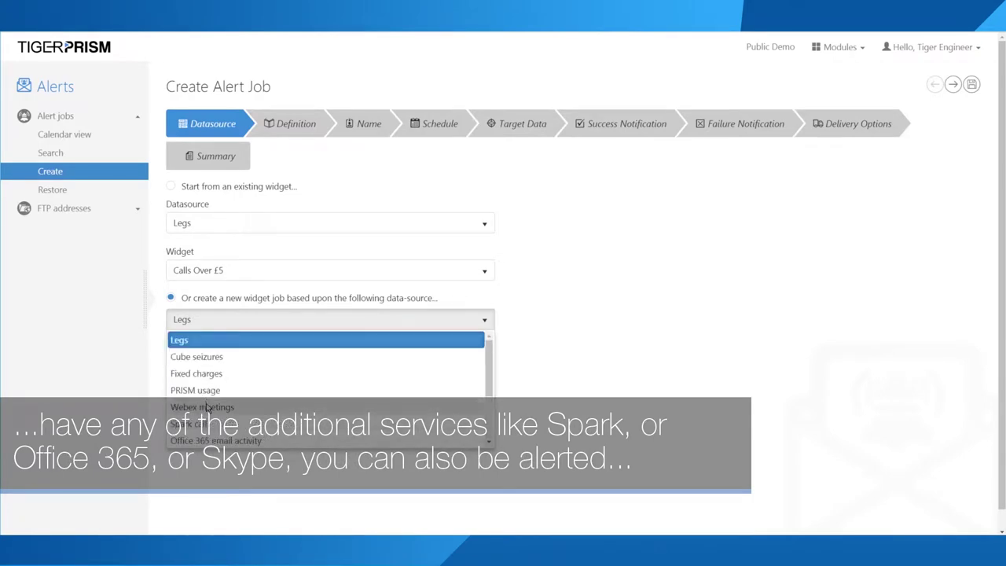
{"action": "scroll", "coordinate": [206, 405], "scroll_direction": "down", "scroll_amount": 2}
{"action": "scroll", "coordinate": [212, 402], "scroll_direction": "up", "scroll_amount": 2}
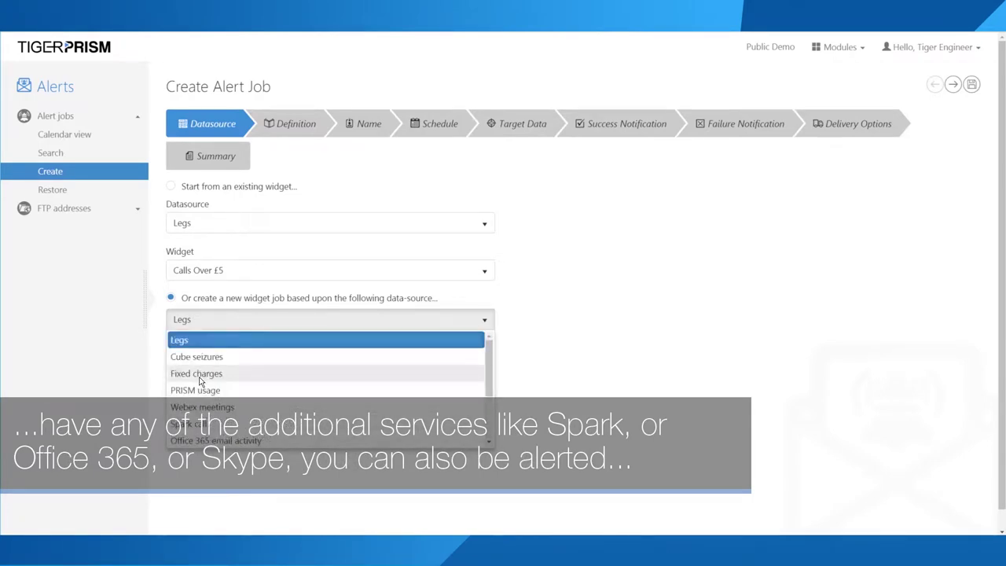
{"action": "scroll", "coordinate": [194, 359], "scroll_direction": "down", "scroll_amount": 3}
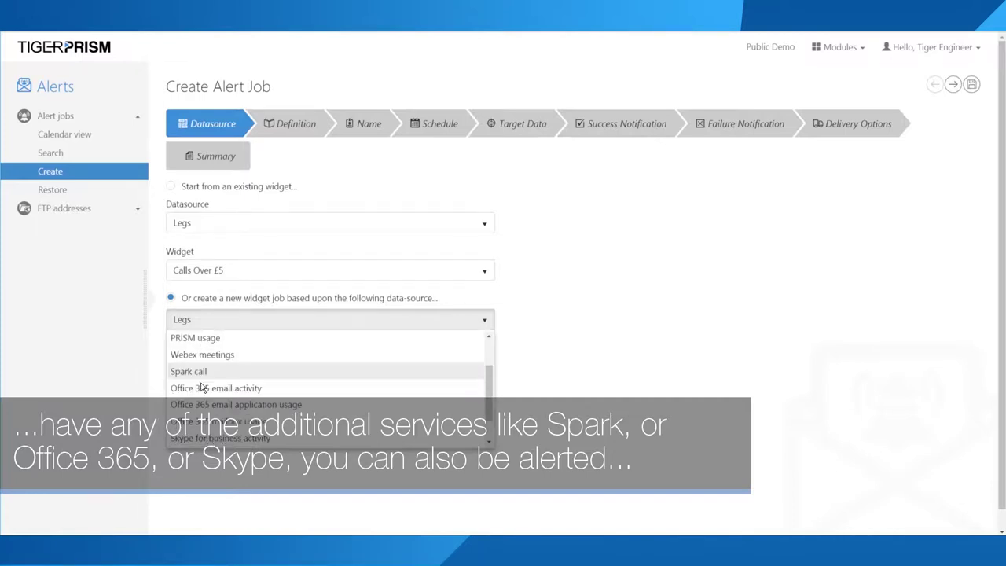
{"action": "scroll", "coordinate": [188, 354], "scroll_direction": "up", "scroll_amount": 3}
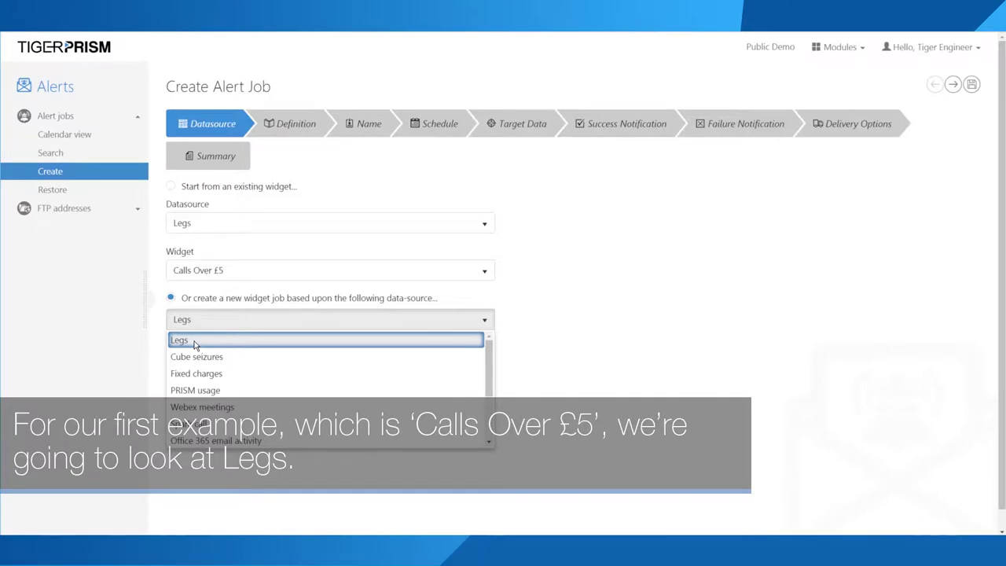
{"action": "left_click", "coordinate": [194, 342]}
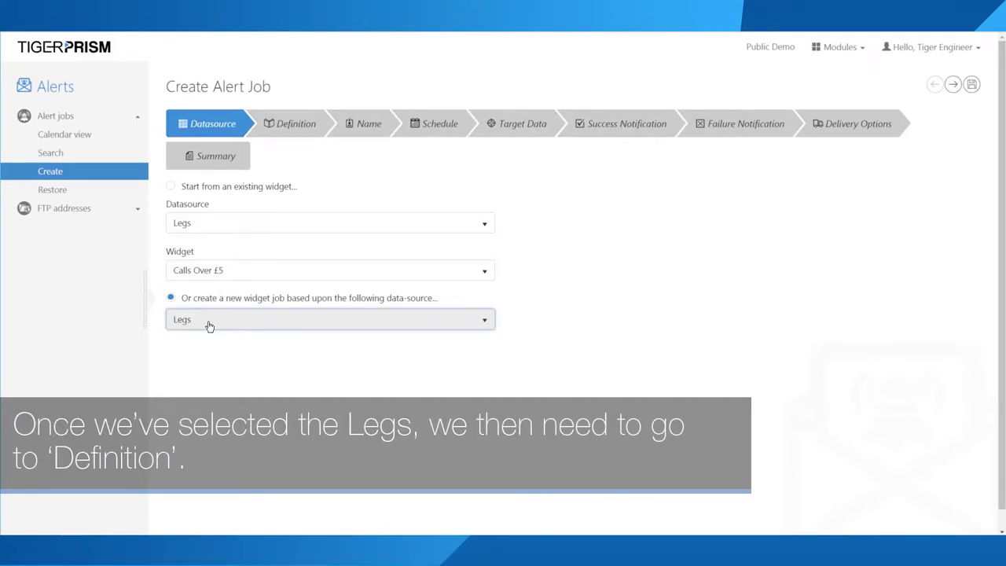
Step: Preview the Definition step, then try Cube seizures as the data-source and view its columns
{"action": "left_click", "coordinate": [285, 126]}
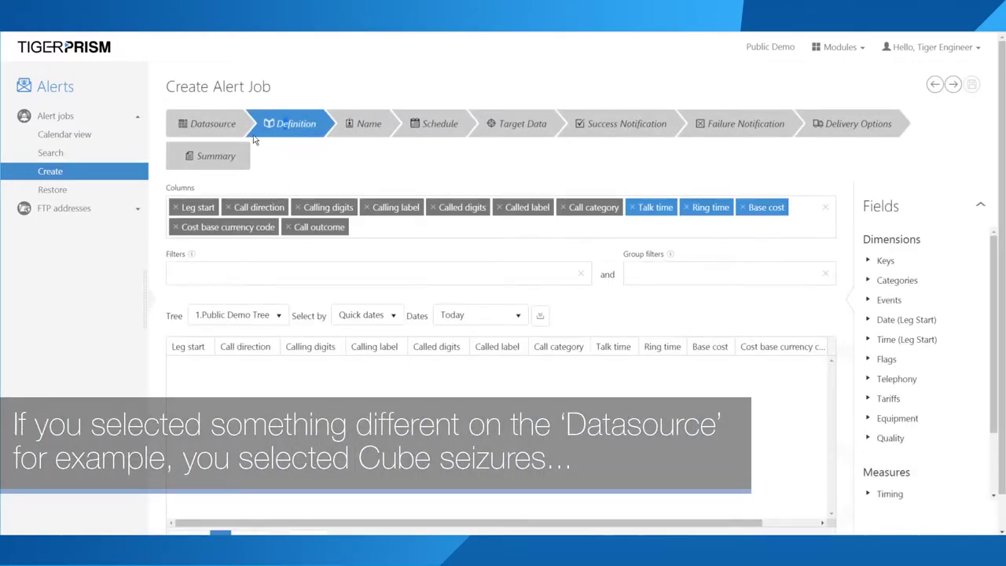
{"action": "left_click", "coordinate": [200, 126]}
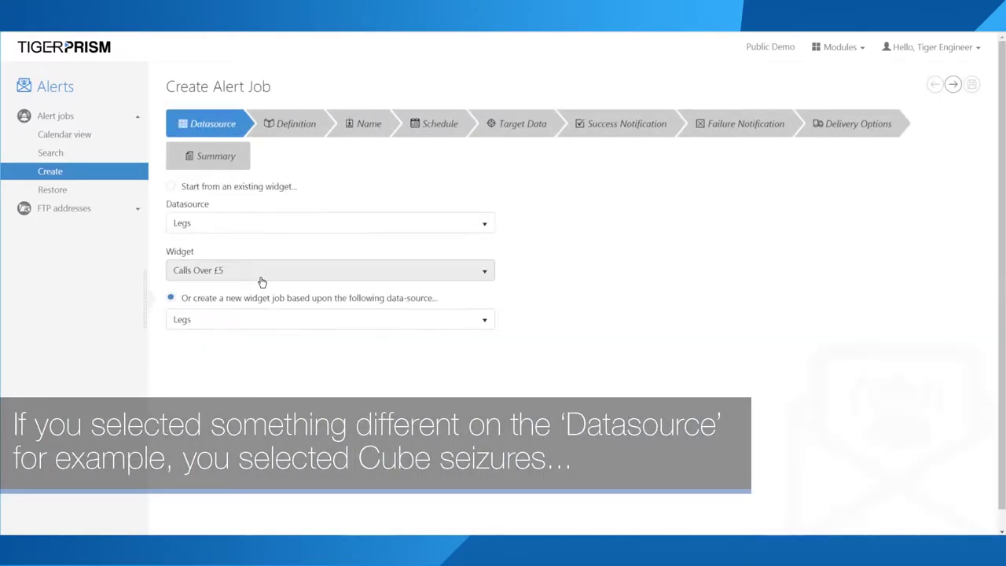
{"action": "left_click", "coordinate": [229, 316]}
{"action": "left_click", "coordinate": [203, 356]}
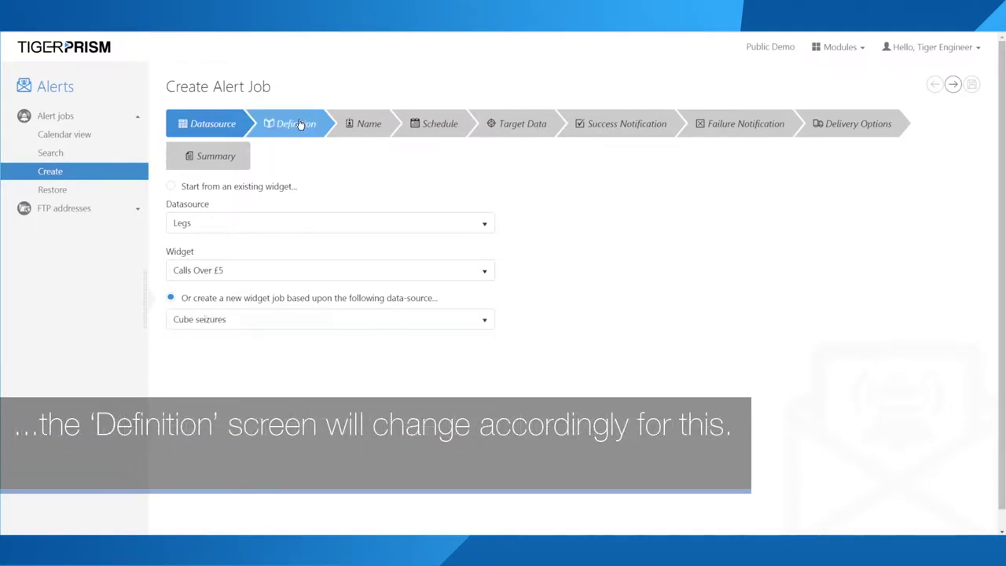
{"action": "left_click", "coordinate": [300, 124]}
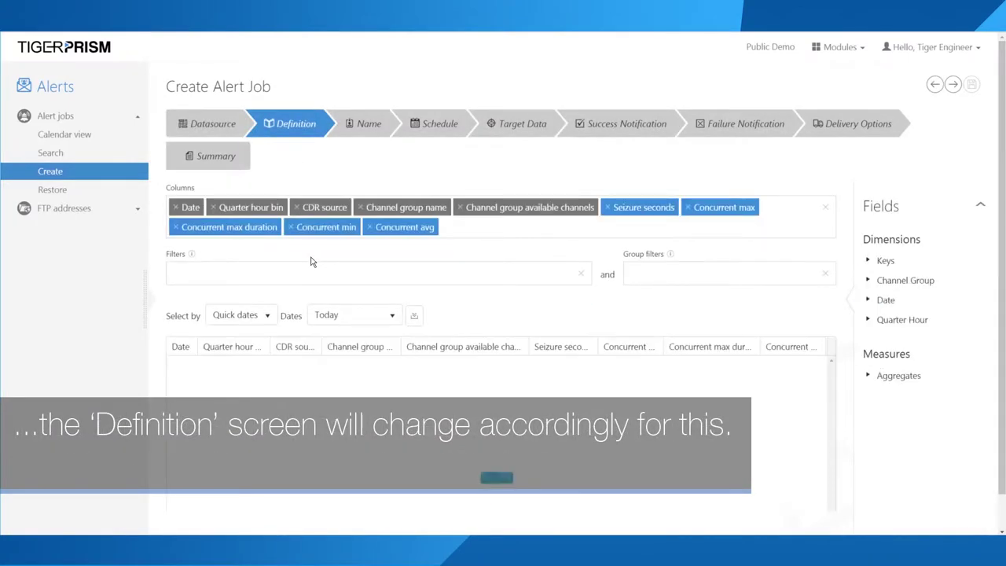
Step: Switch the data-source back to Legs and show its Definition columns
{"action": "left_click", "coordinate": [196, 124]}
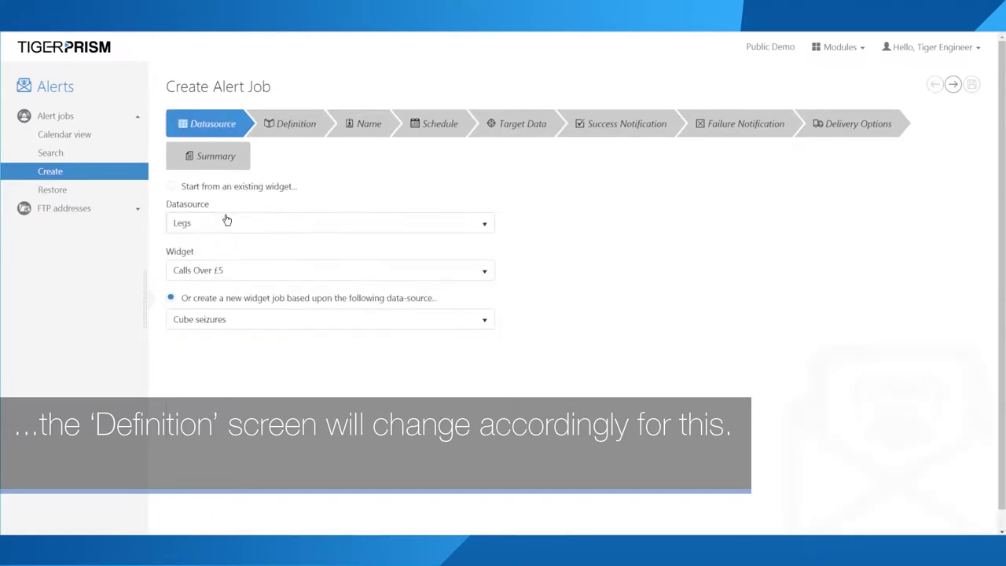
{"action": "left_click", "coordinate": [207, 322]}
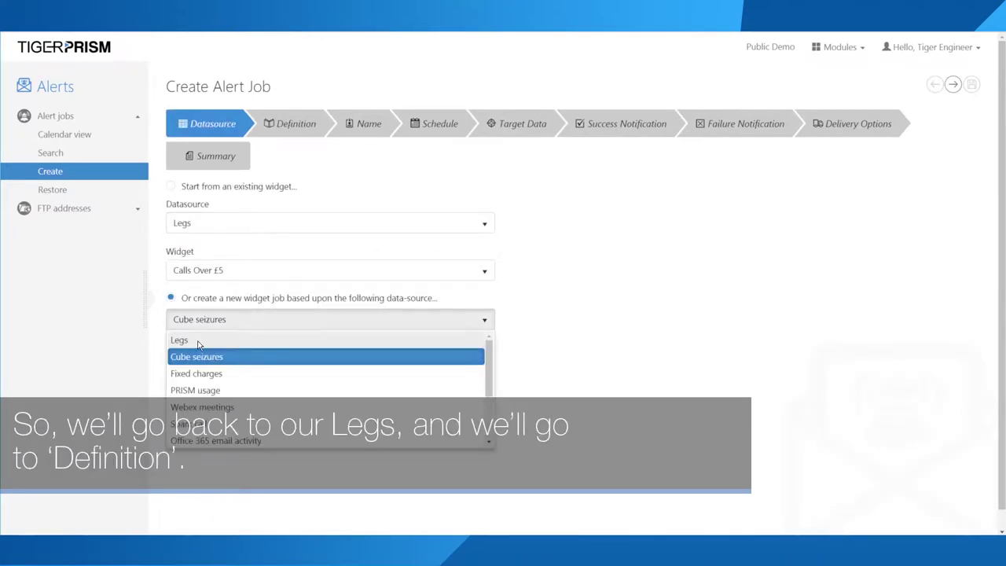
{"action": "left_click", "coordinate": [198, 341]}
{"action": "left_click", "coordinate": [288, 131]}
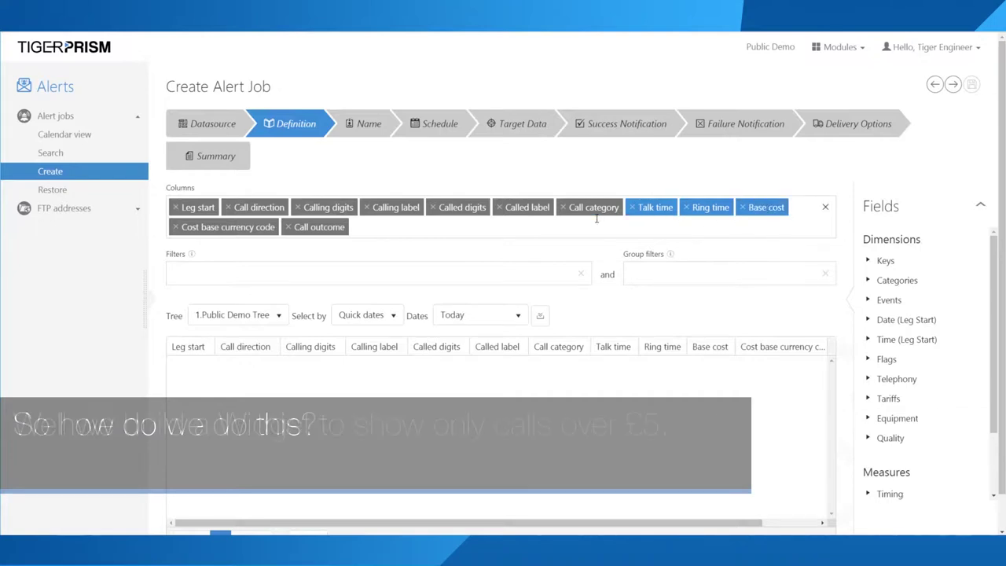
Step: Add a Base cost filter set to 'Is greater than or equal to' 5.00
{"action": "left_click", "coordinate": [735, 207]}
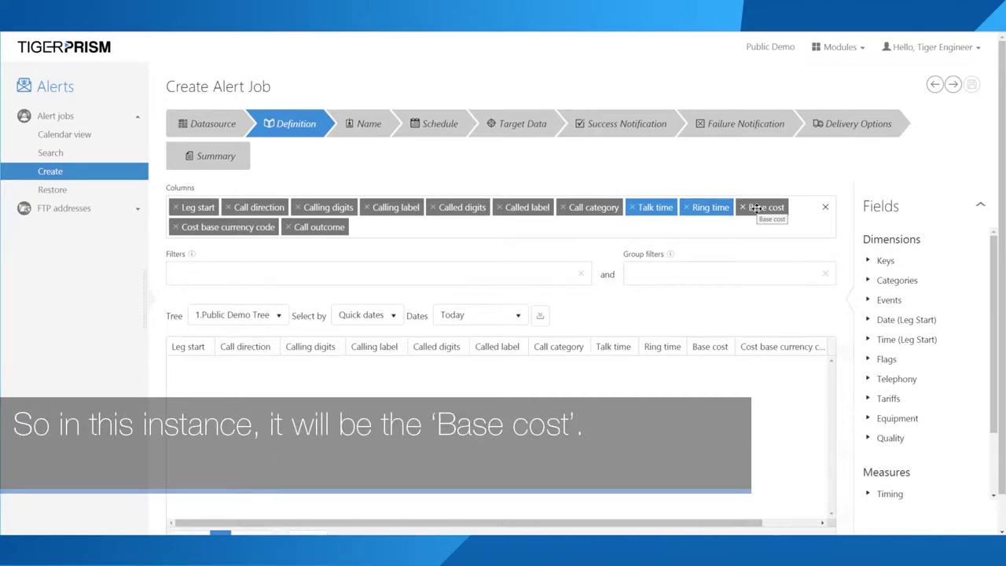
{"action": "left_click_drag", "start_coordinate": [756, 208], "coordinate": [198, 273]}
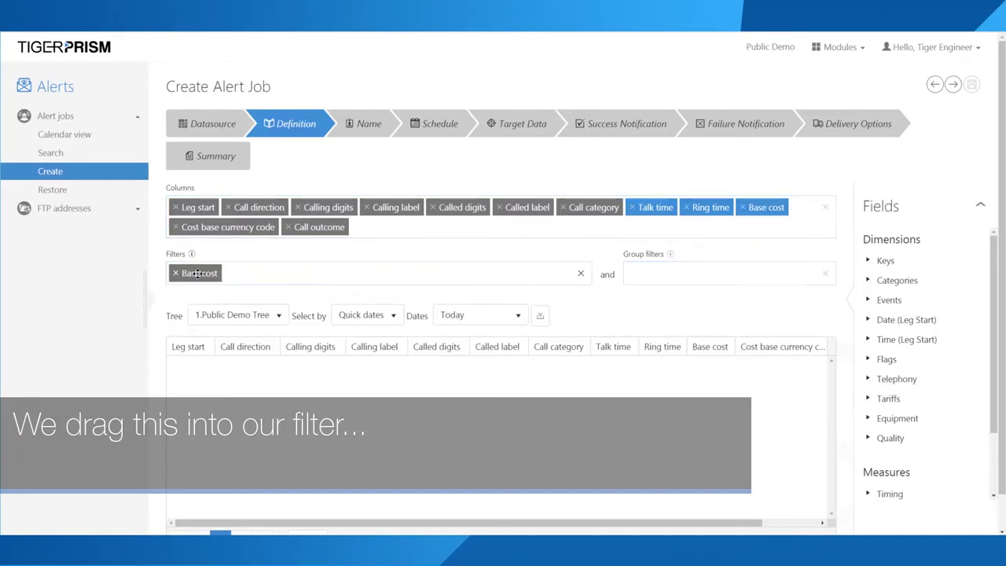
{"action": "left_click", "coordinate": [200, 273]}
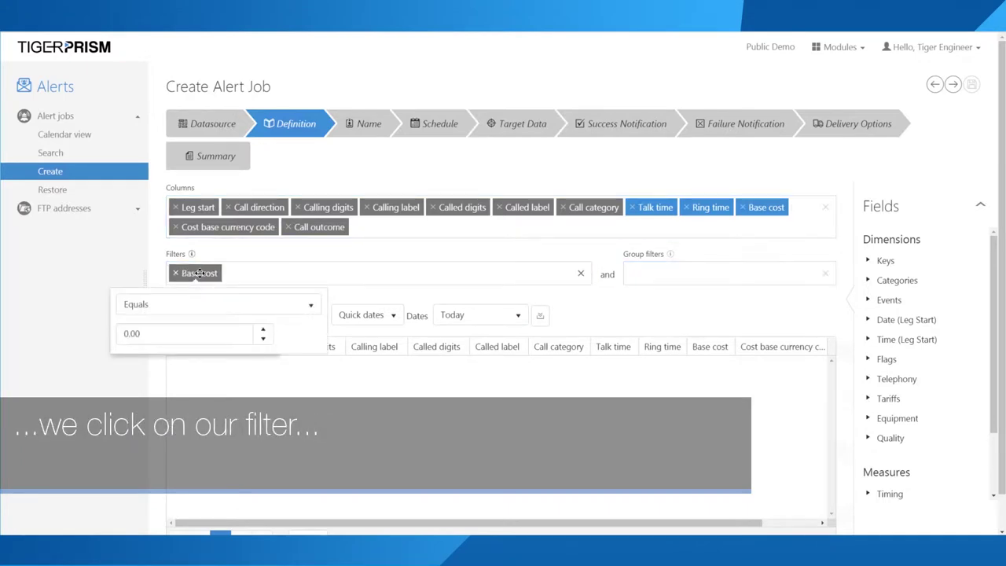
{"action": "left_click", "coordinate": [153, 307]}
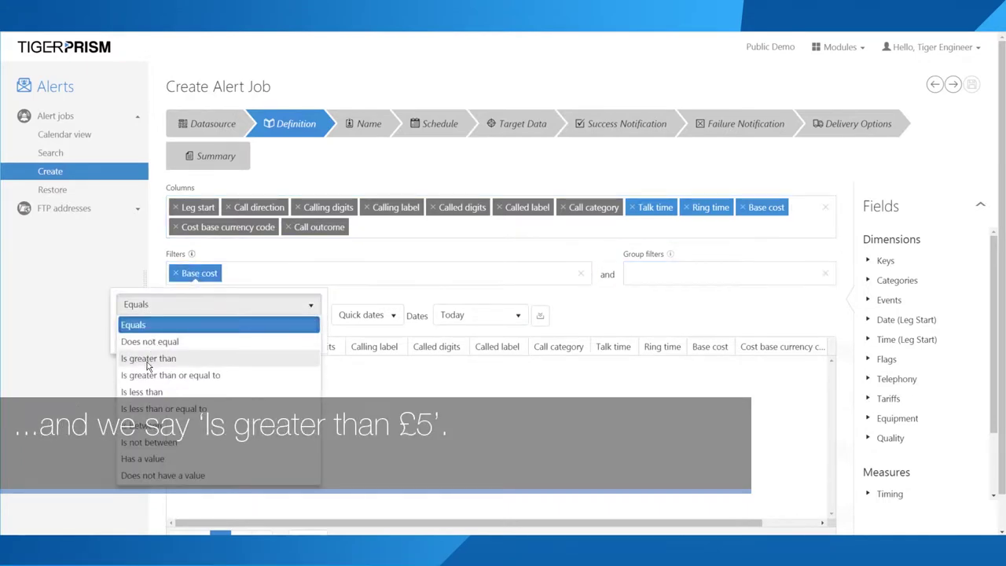
{"action": "left_click", "coordinate": [148, 358]}
{"action": "left_click", "coordinate": [120, 333]}
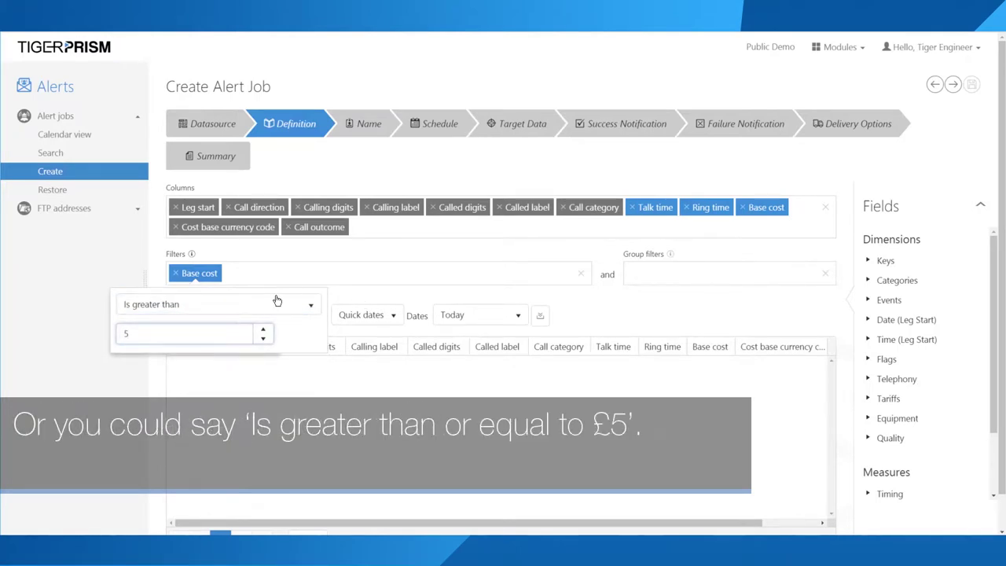
{"action": "left_click", "coordinate": [243, 302]}
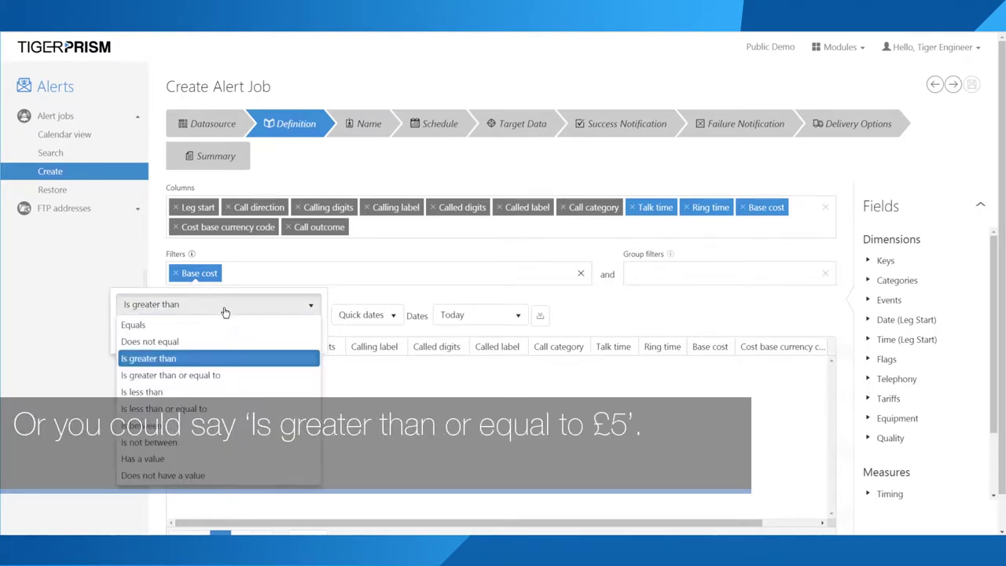
{"action": "left_click", "coordinate": [179, 373]}
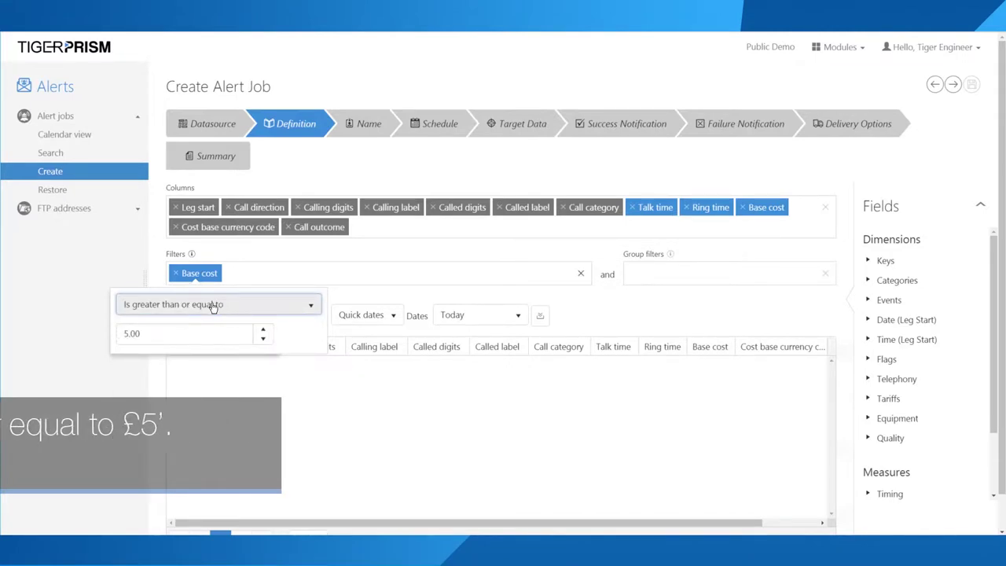
{"action": "left_click", "coordinate": [395, 300]}
Step: Generate an October 2018 preview and confirm base costs like 18.20 are all at least 5
{"action": "left_click", "coordinate": [474, 316]}
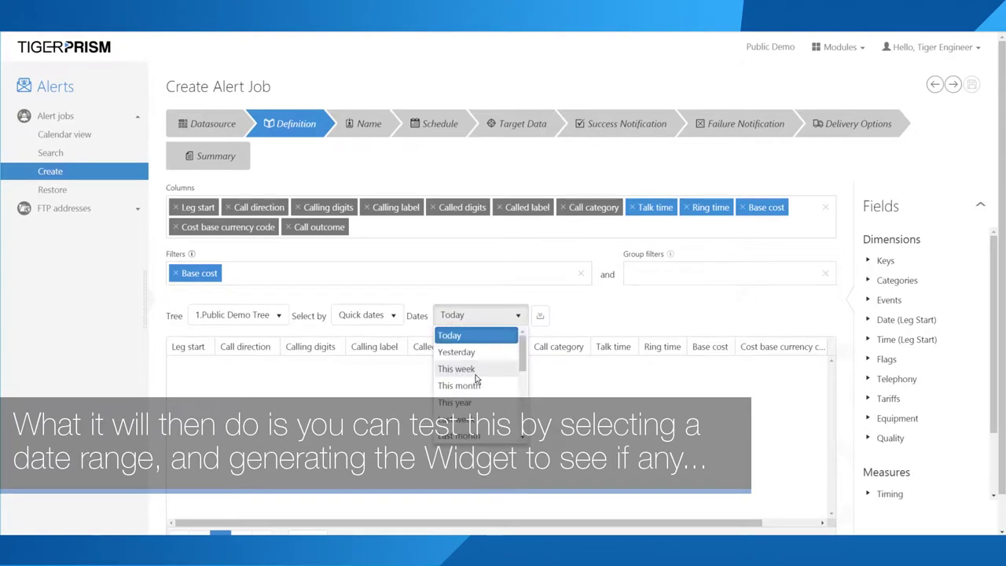
{"action": "scroll", "coordinate": [477, 380], "scroll_direction": "down", "scroll_amount": 2}
{"action": "left_click", "coordinate": [475, 397]}
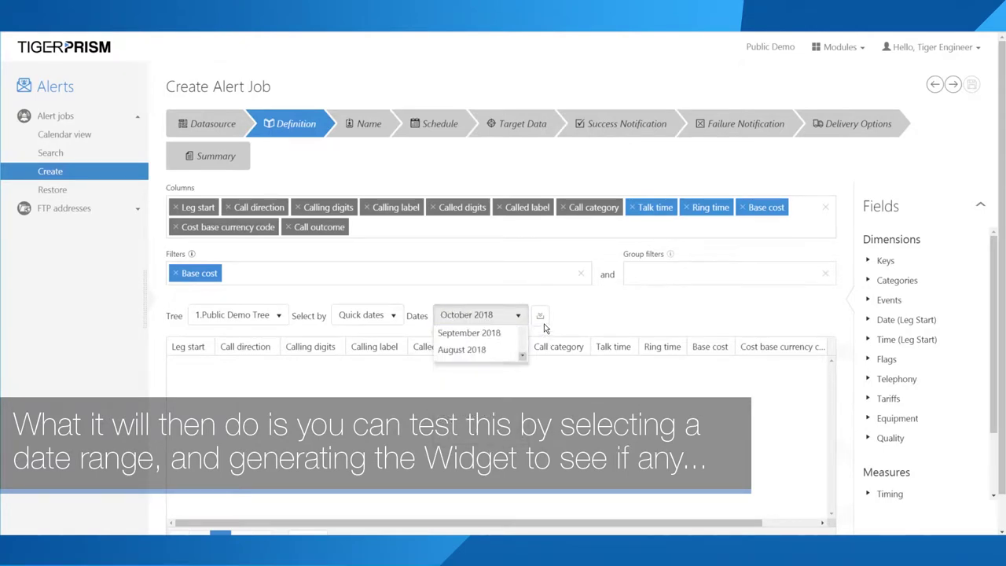
{"action": "left_click", "coordinate": [541, 317]}
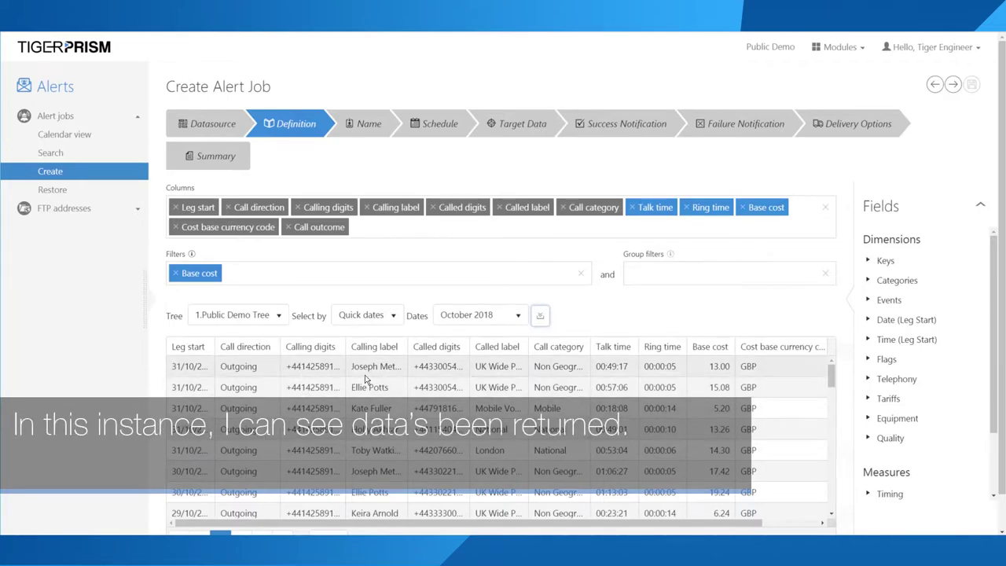
{"action": "scroll", "coordinate": [691, 425], "scroll_direction": "down", "scroll_amount": 3}
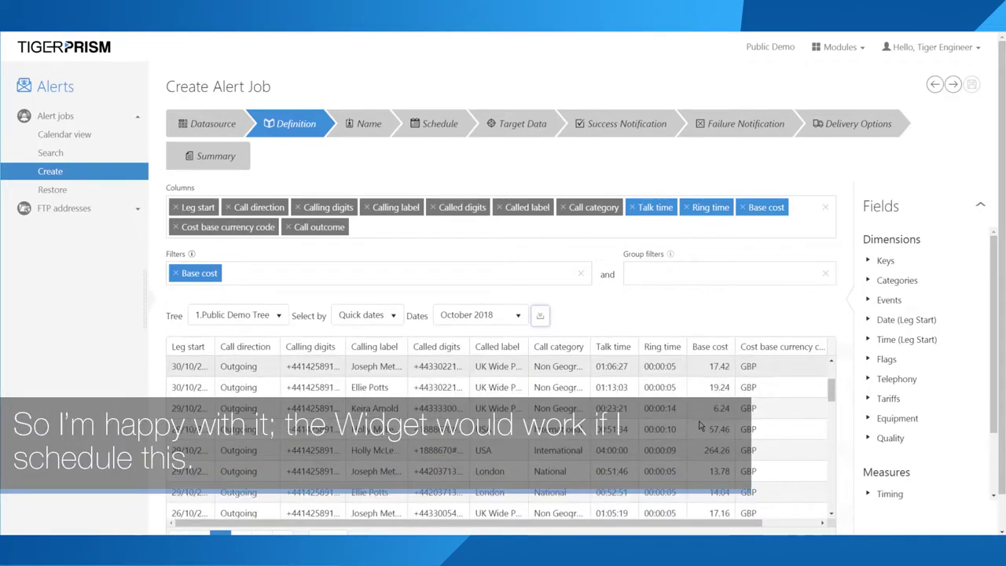
{"action": "scroll", "coordinate": [703, 445], "scroll_direction": "down", "scroll_amount": 1}
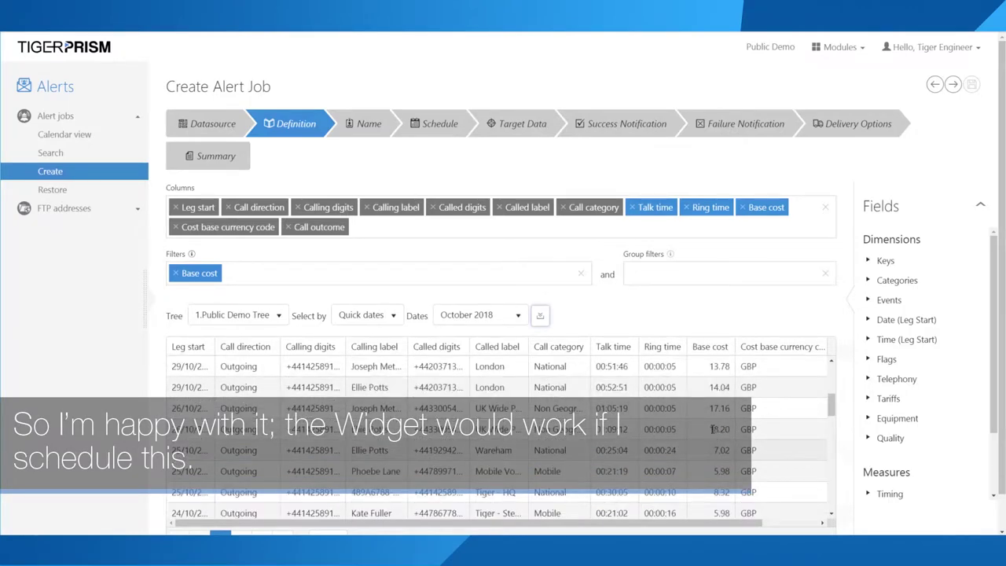
{"action": "double_click", "coordinate": [713, 429]}
{"action": "scroll", "coordinate": [453, 385], "scroll_direction": "up", "scroll_amount": 3}
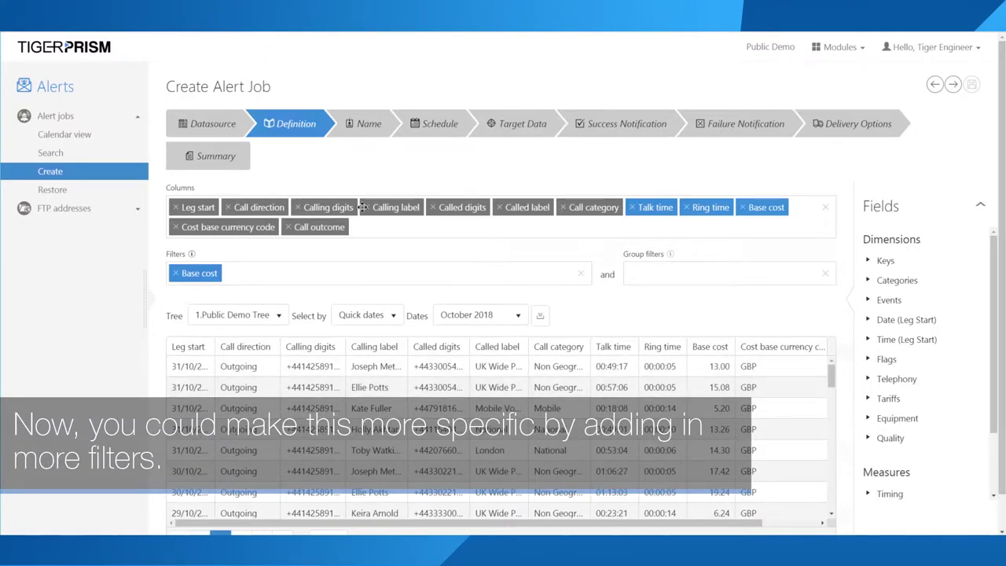
Step: Search 'calling device', add the Calling device name column, and move it after Calling digits
{"action": "left_click_drag", "start_coordinate": [459, 207], "coordinate": [441, 212]}
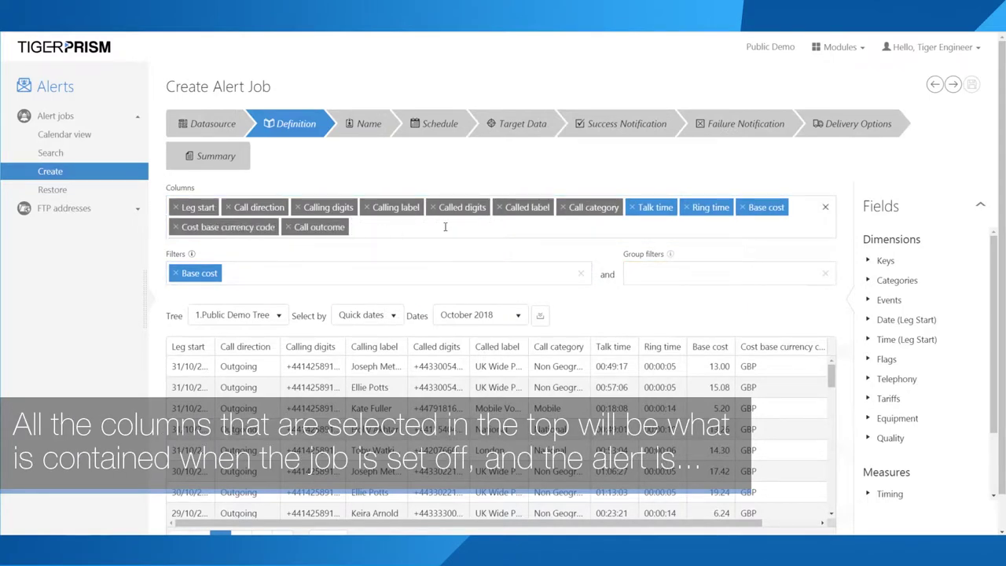
{"action": "left_click", "coordinate": [869, 283]}
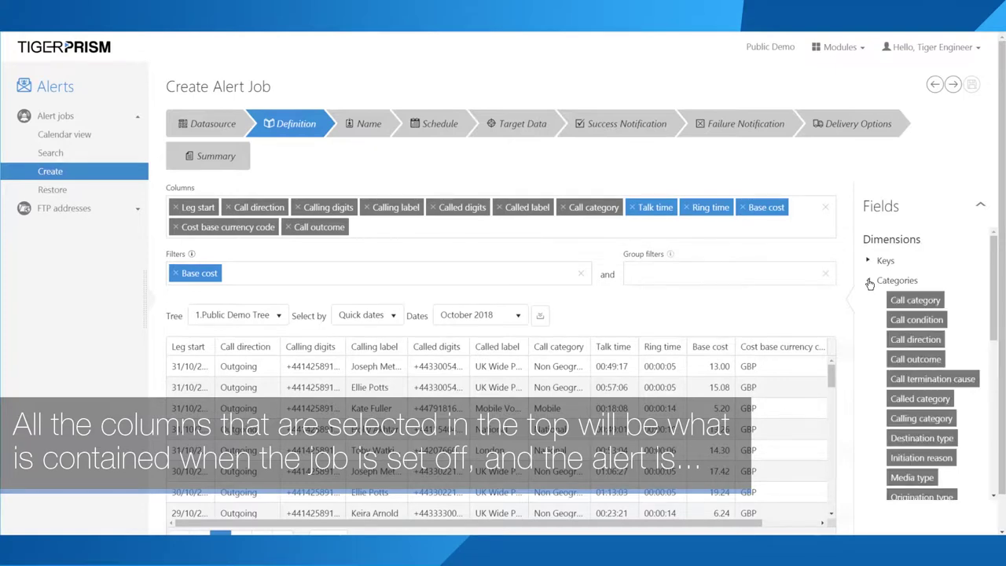
{"action": "left_click_drag", "start_coordinate": [912, 303], "coordinate": [904, 302]}
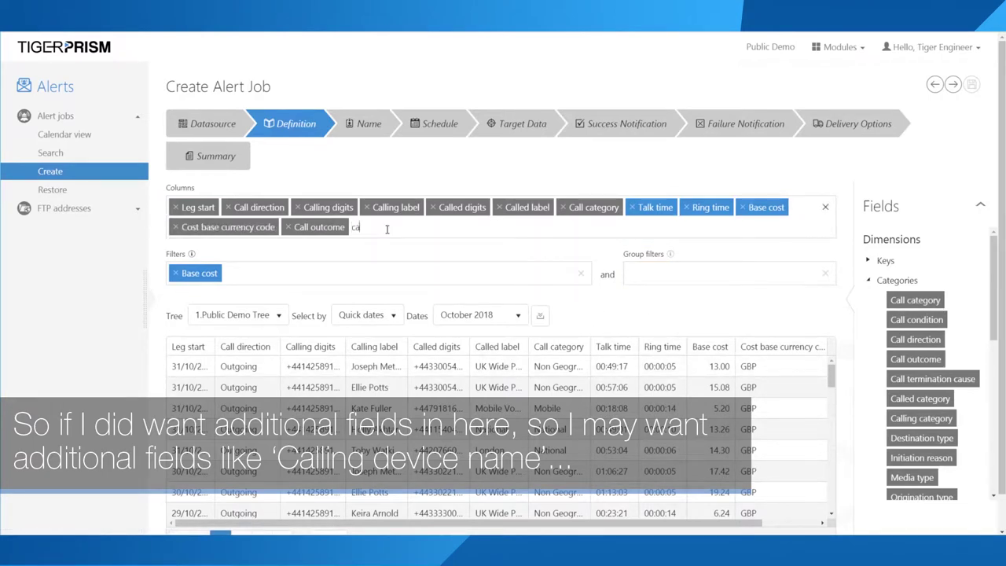
{"action": "type", "text": "lling device na"}
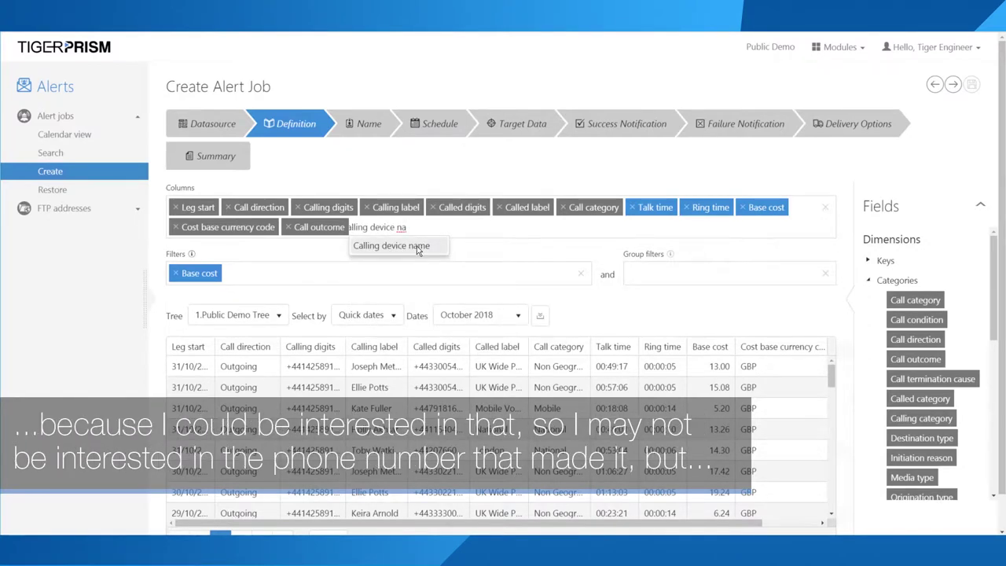
{"action": "left_click", "coordinate": [417, 247]}
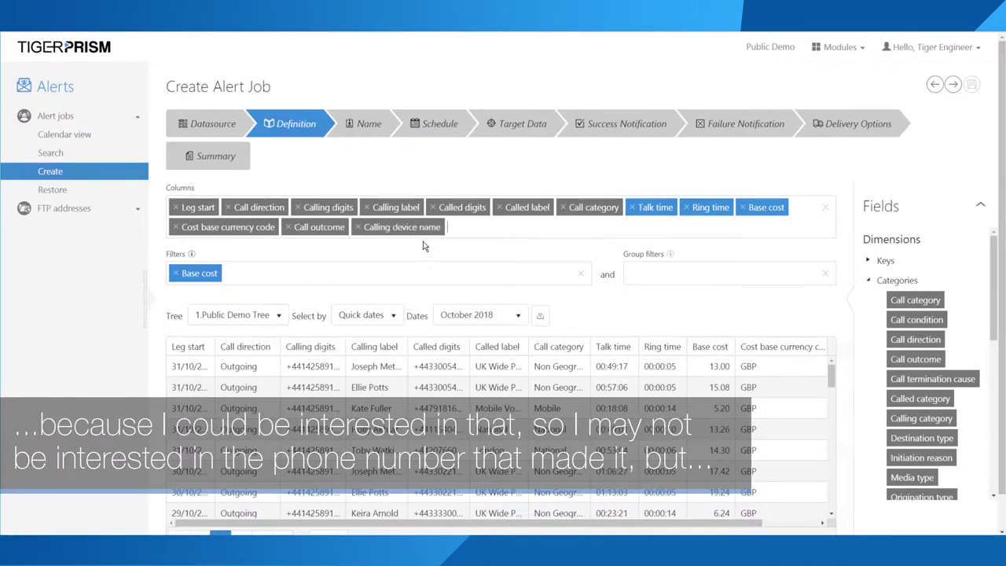
{"action": "left_click_drag", "start_coordinate": [420, 237], "coordinate": [369, 208]}
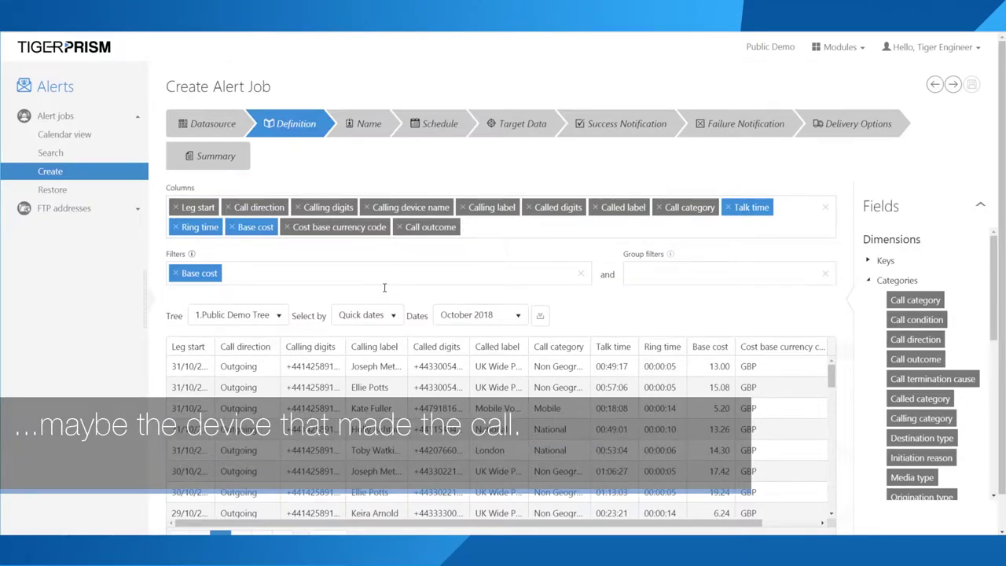
Step: Refresh the October 2018 preview so it shows the Calling device name column
{"action": "left_click", "coordinate": [535, 316]}
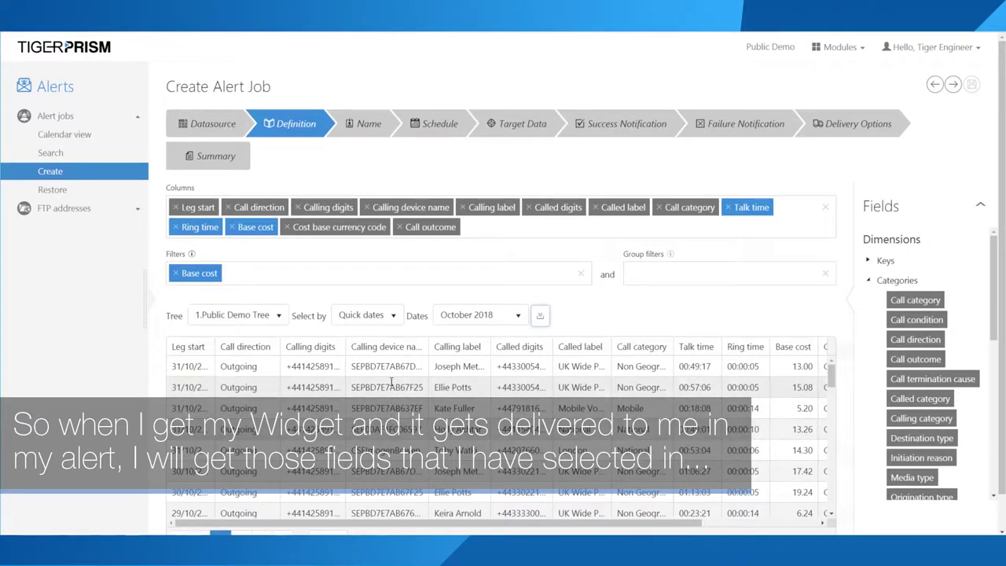
{"action": "left_click_drag", "start_coordinate": [208, 197], "coordinate": [166, 187]}
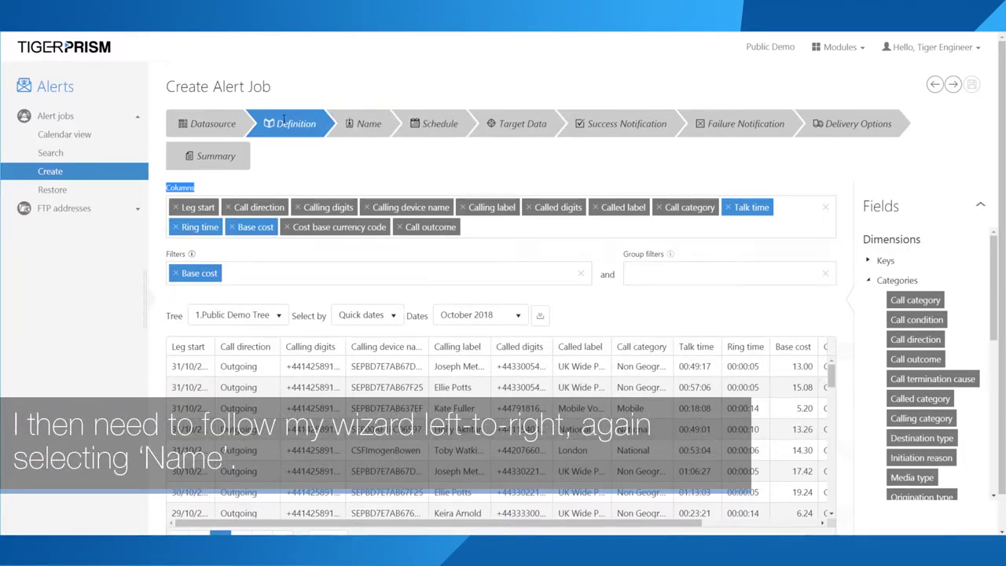
Step: On the Name step, enter 'Call Over £5 Alert' as the job name
{"action": "left_click", "coordinate": [374, 123]}
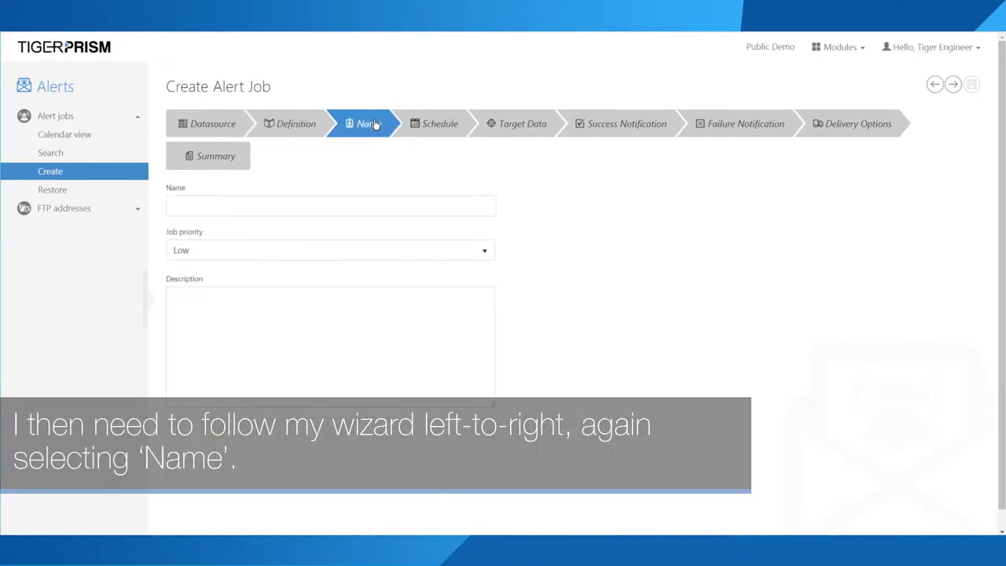
{"action": "left_click", "coordinate": [207, 205]}
{"action": "type", "text": "C"}
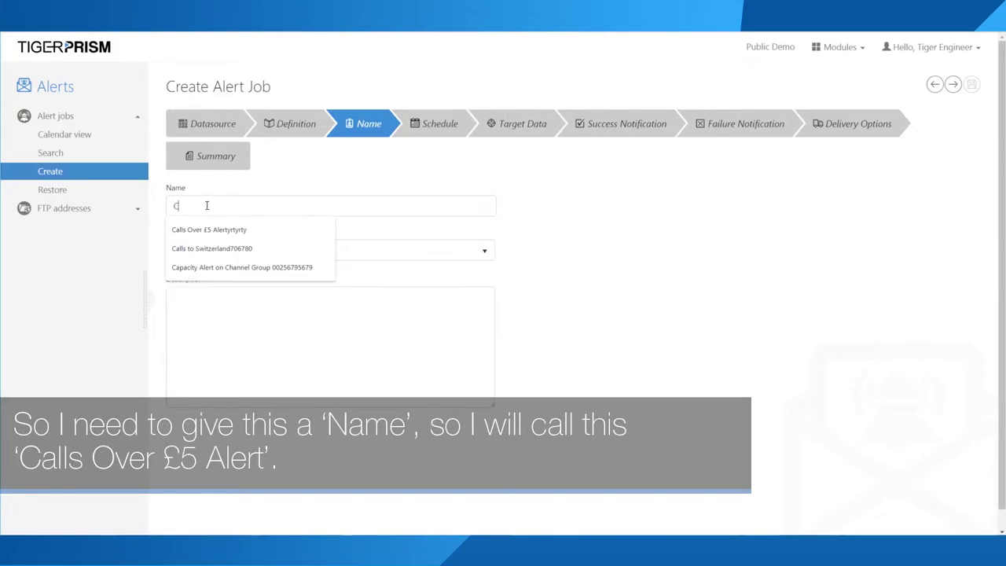
{"action": "type", "text": "all Over"}
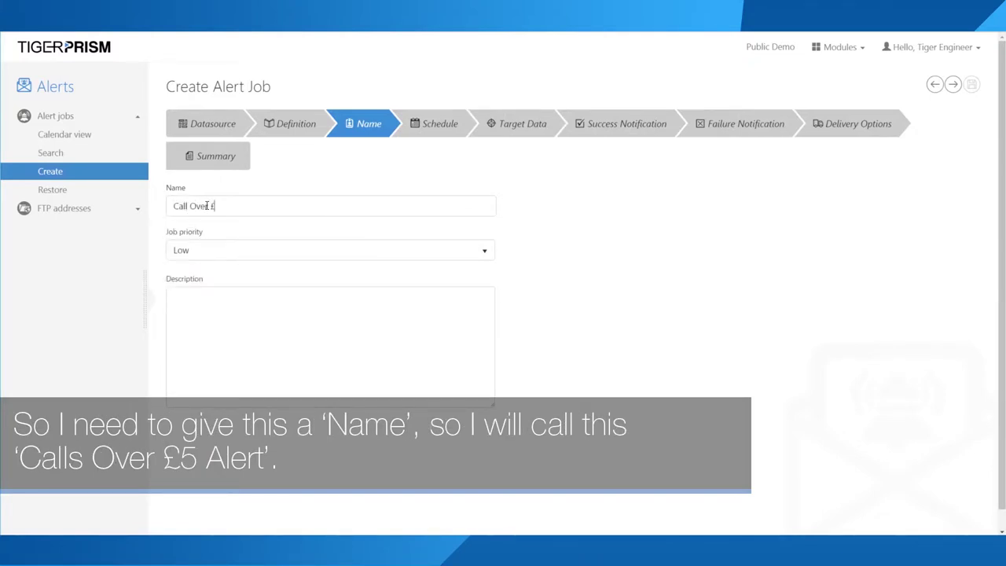
{"action": "type", "text": " £5 Alert"}
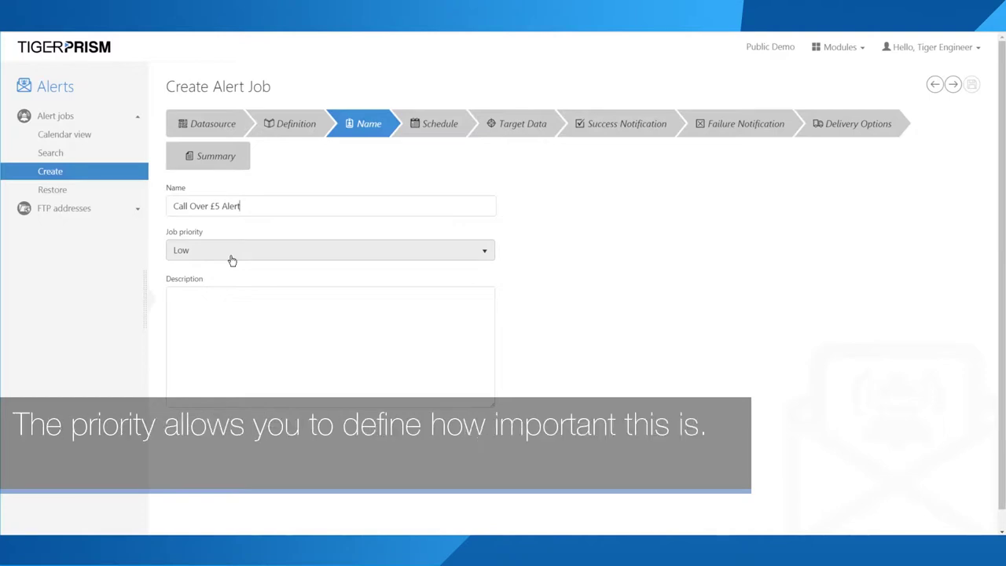
{"action": "left_click", "coordinate": [232, 252]}
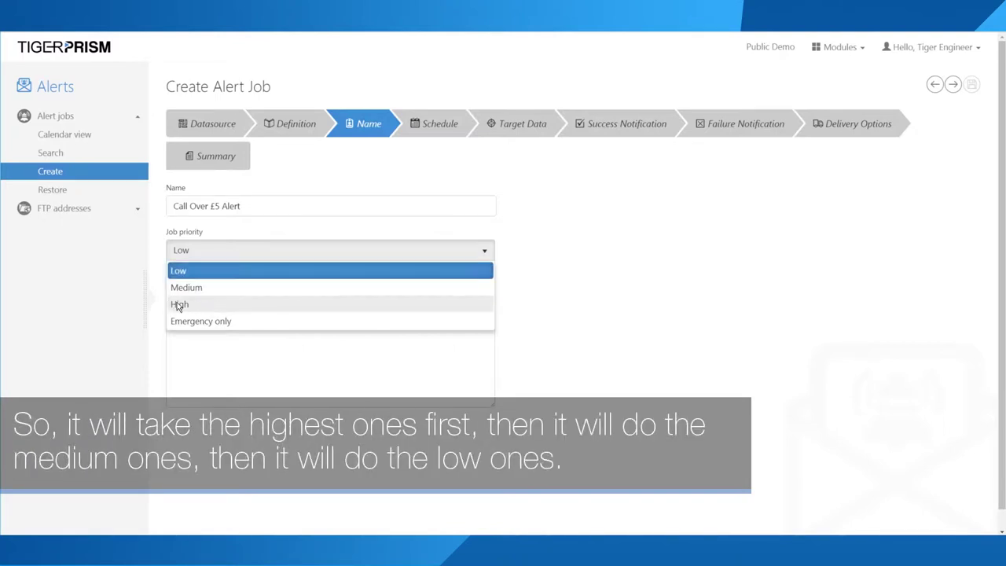
{"action": "left_click", "coordinate": [197, 305]}
{"action": "left_click", "coordinate": [209, 251]}
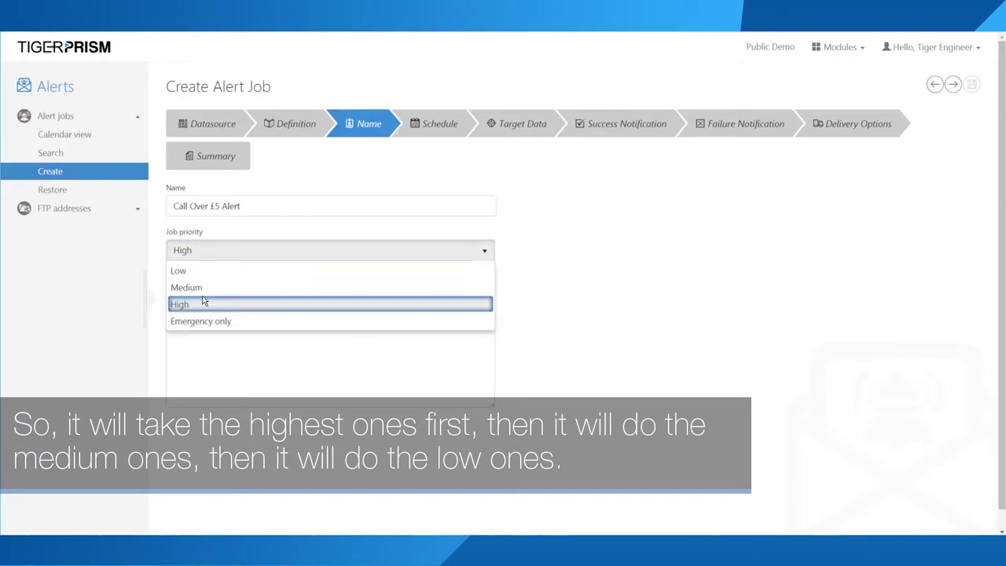
{"action": "left_click", "coordinate": [195, 288]}
{"action": "left_click", "coordinate": [220, 251]}
{"action": "left_click", "coordinate": [193, 274]}
{"action": "left_click", "coordinate": [220, 253]}
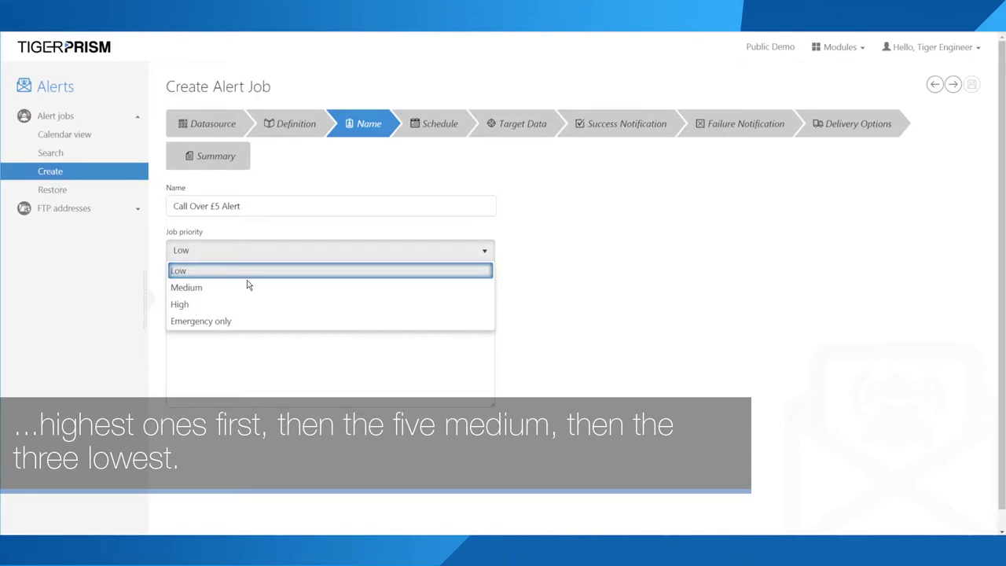
{"action": "left_click", "coordinate": [222, 322]}
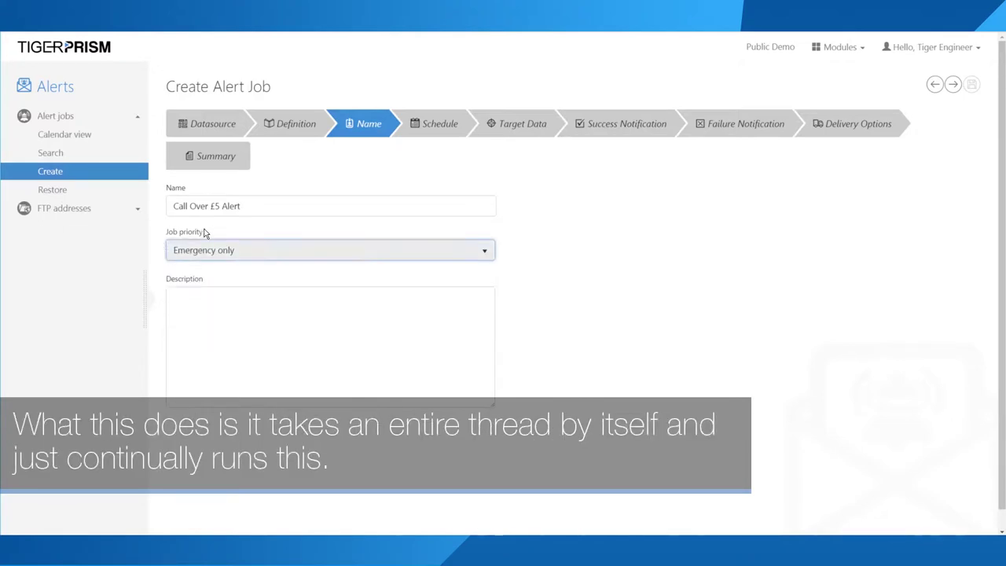
{"action": "left_click", "coordinate": [255, 252]}
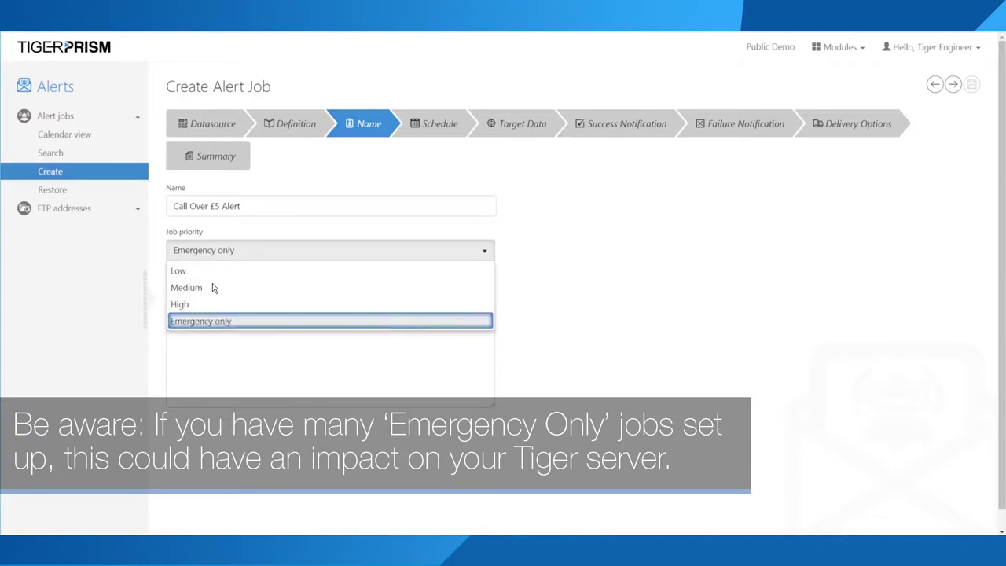
{"action": "left_click", "coordinate": [192, 272]}
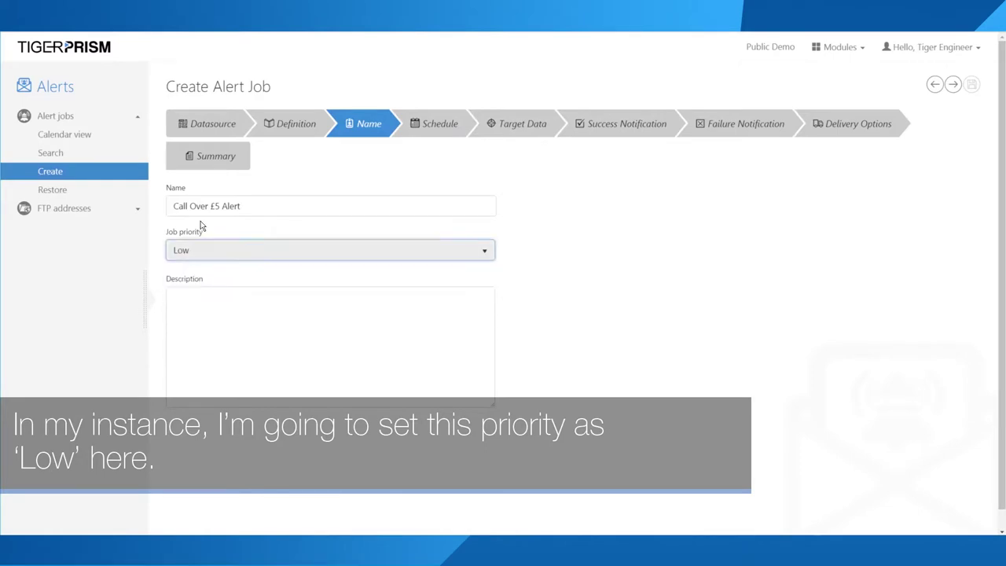
Step: Enter a description beginning with 'Test' for the alert job
{"action": "left_click", "coordinate": [192, 315]}
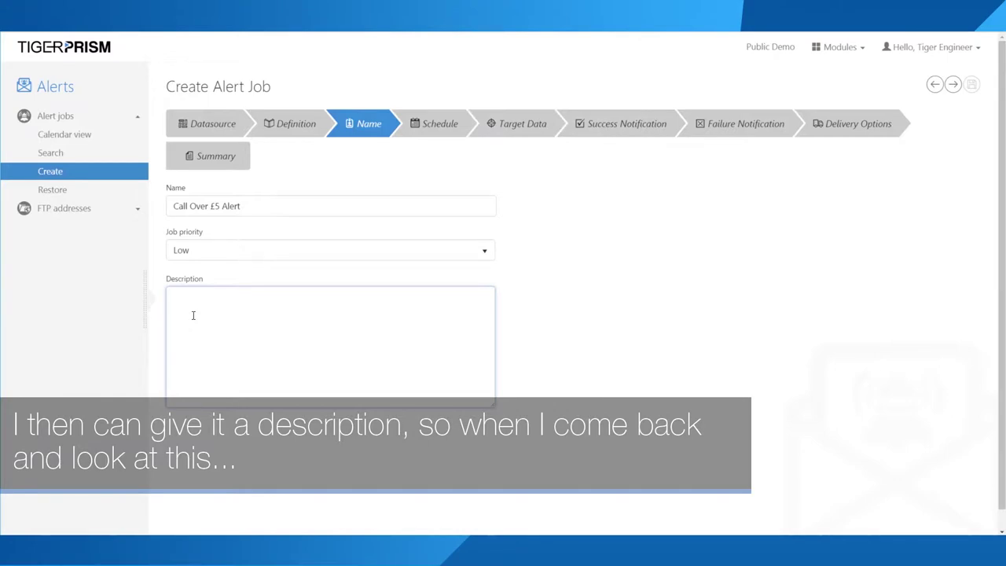
{"action": "type", "text": "Test C"}
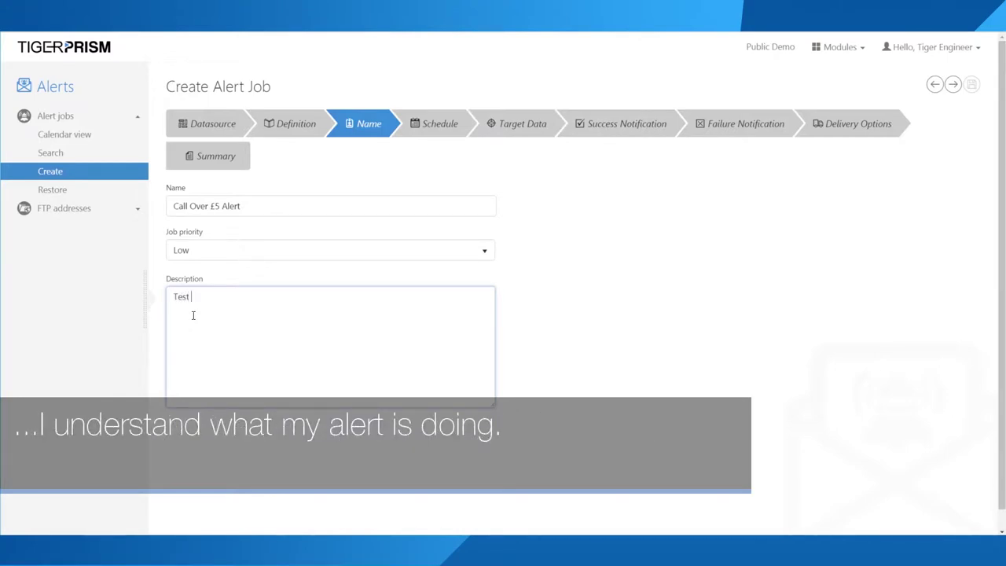
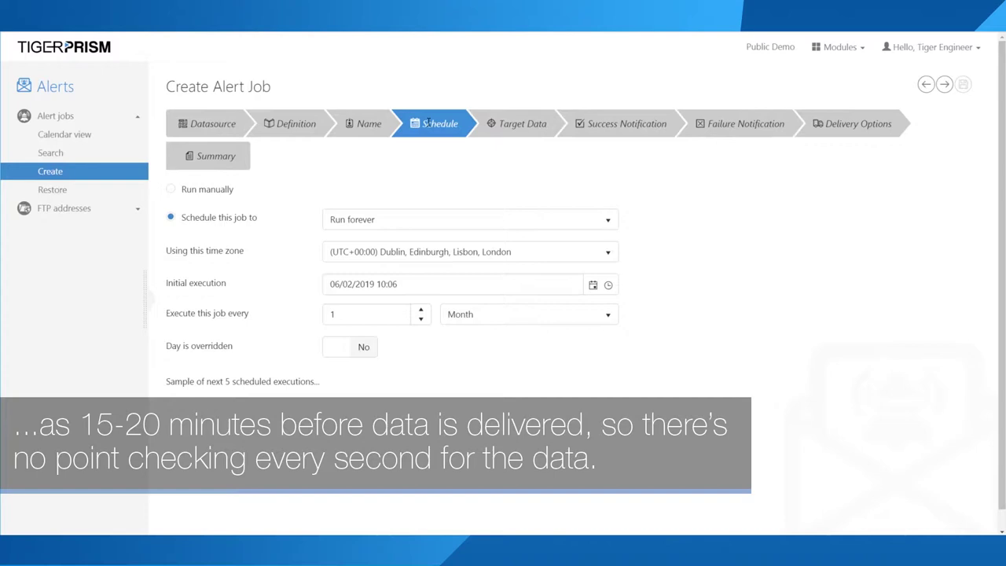
Step: Keep the job set to run forever, leaving the initial execution time unchanged
{"action": "left_click", "coordinate": [423, 221]}
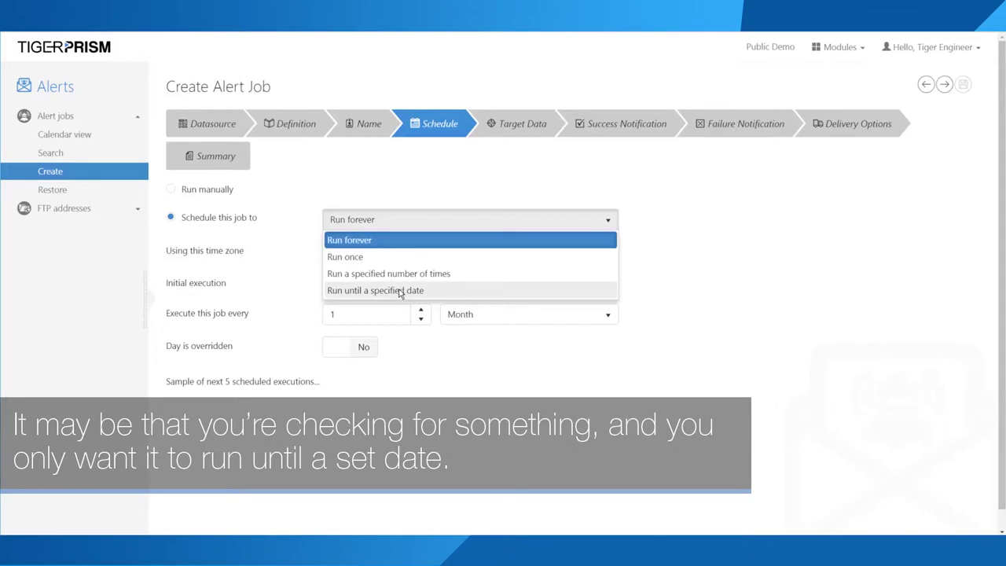
{"action": "left_click", "coordinate": [399, 291]}
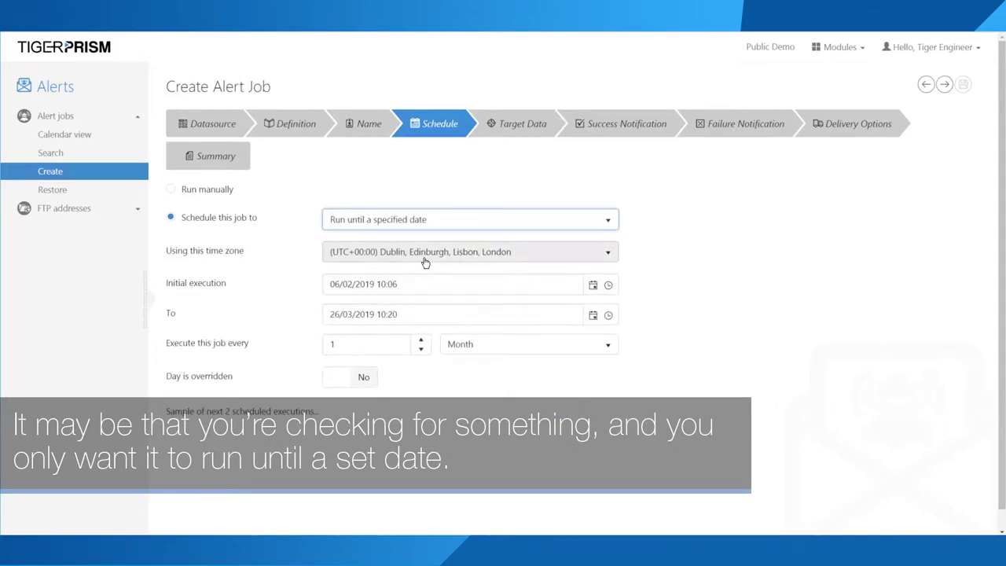
{"action": "left_click", "coordinate": [481, 220]}
{"action": "left_click", "coordinate": [383, 242]}
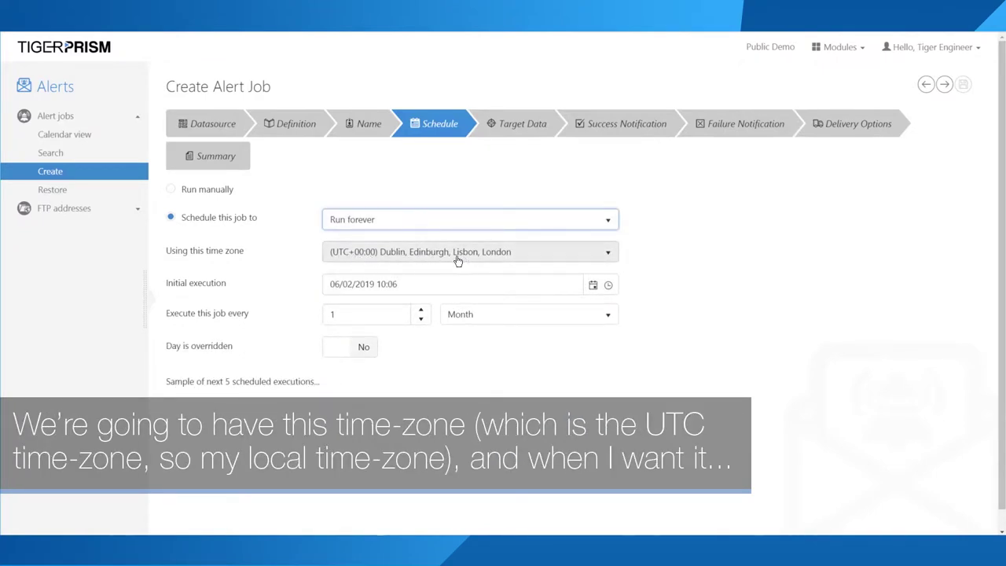
{"action": "triple_click", "coordinate": [388, 284]}
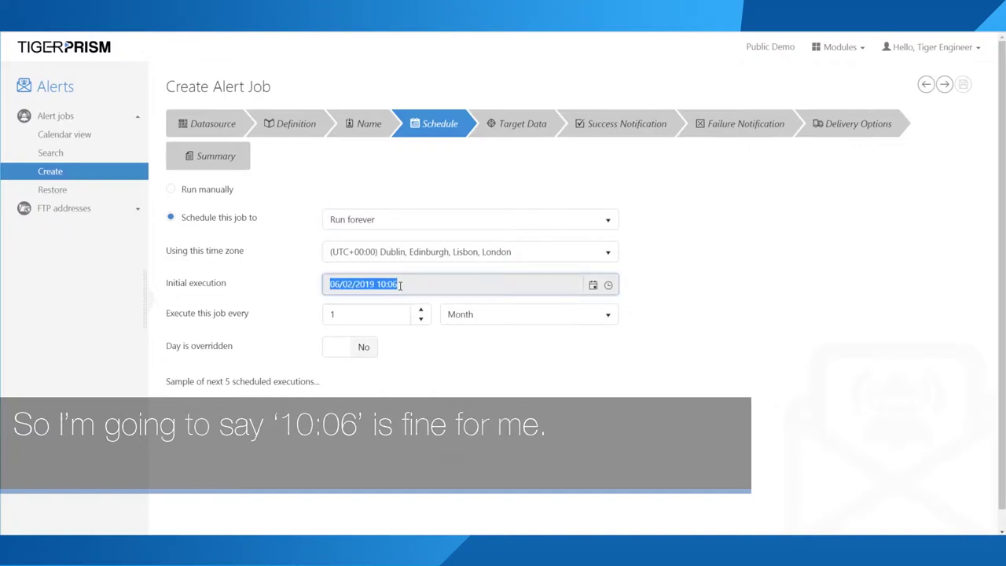
{"action": "left_click", "coordinate": [428, 347]}
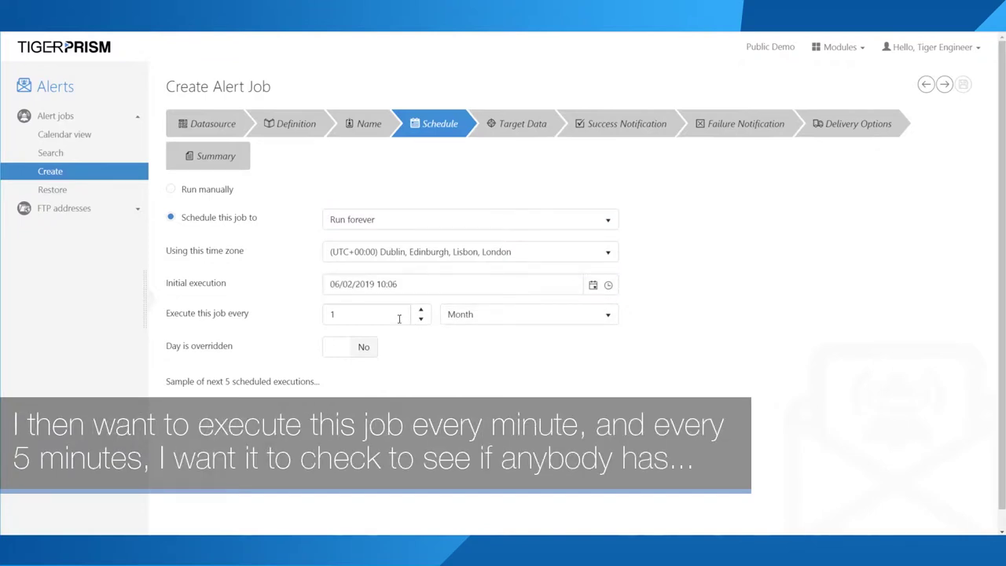
Step: Make the job repeat every 5 Minutes
{"action": "left_click", "coordinate": [460, 314]}
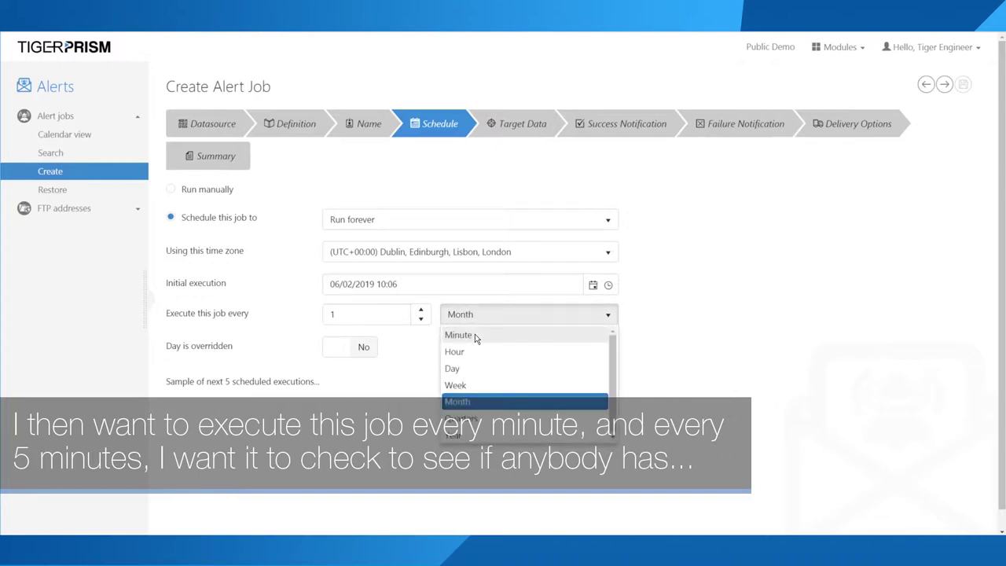
{"action": "left_click", "coordinate": [476, 332]}
{"action": "double_click", "coordinate": [347, 314]}
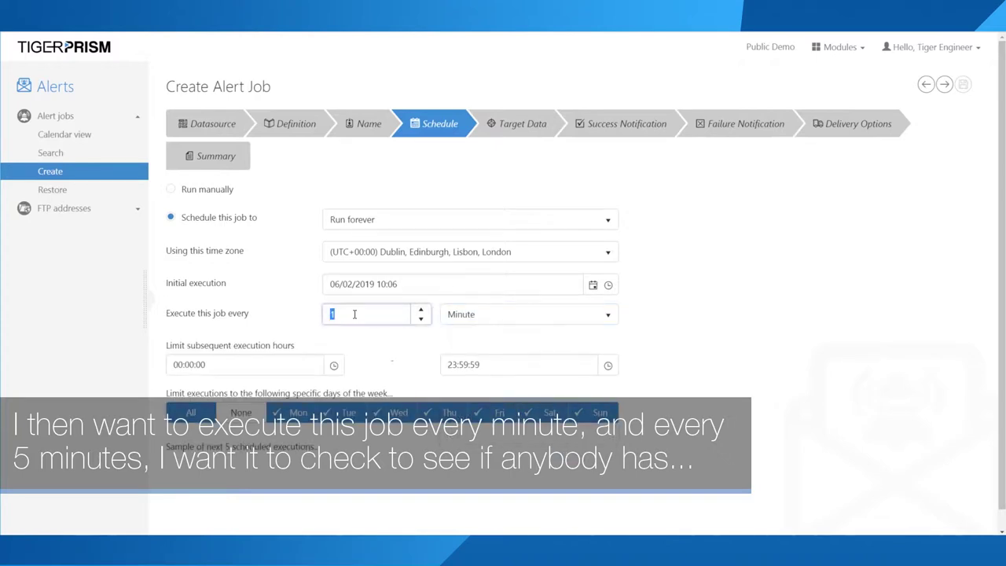
{"action": "type", "text": "5"}
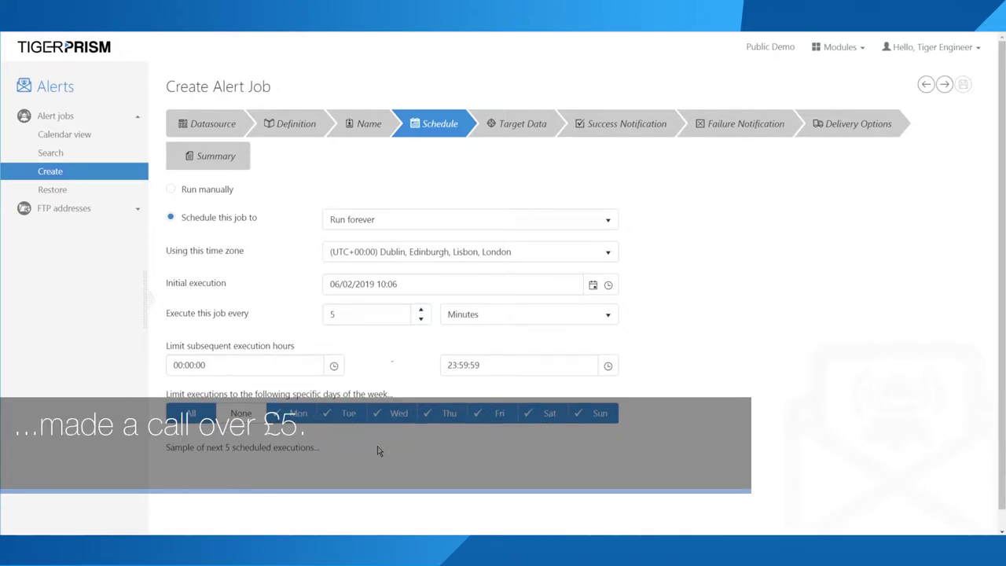
{"action": "scroll", "coordinate": [408, 451], "scroll_direction": "down", "scroll_amount": 1}
{"action": "scroll", "coordinate": [397, 446], "scroll_direction": "up", "scroll_amount": 1}
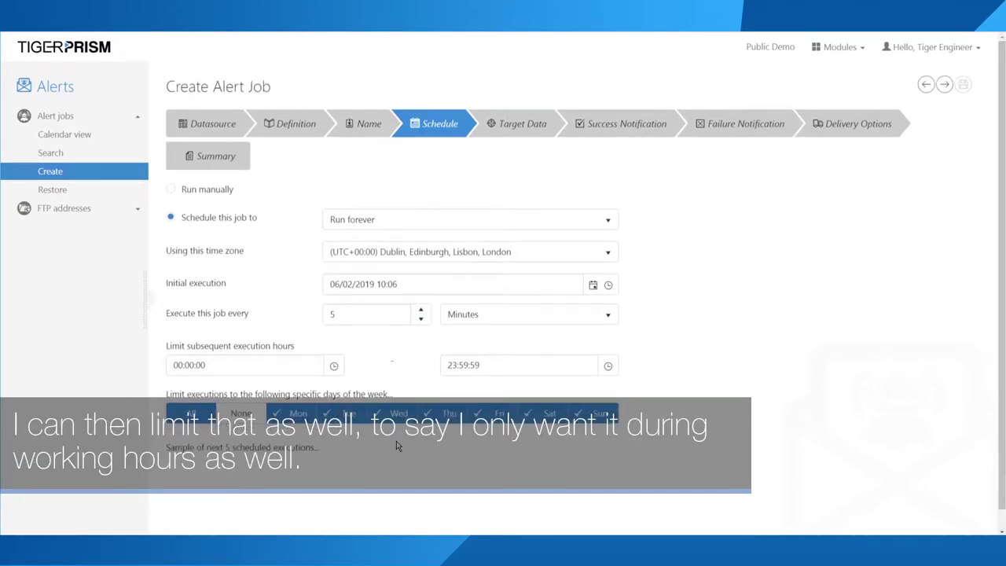
{"action": "left_click", "coordinate": [335, 366]}
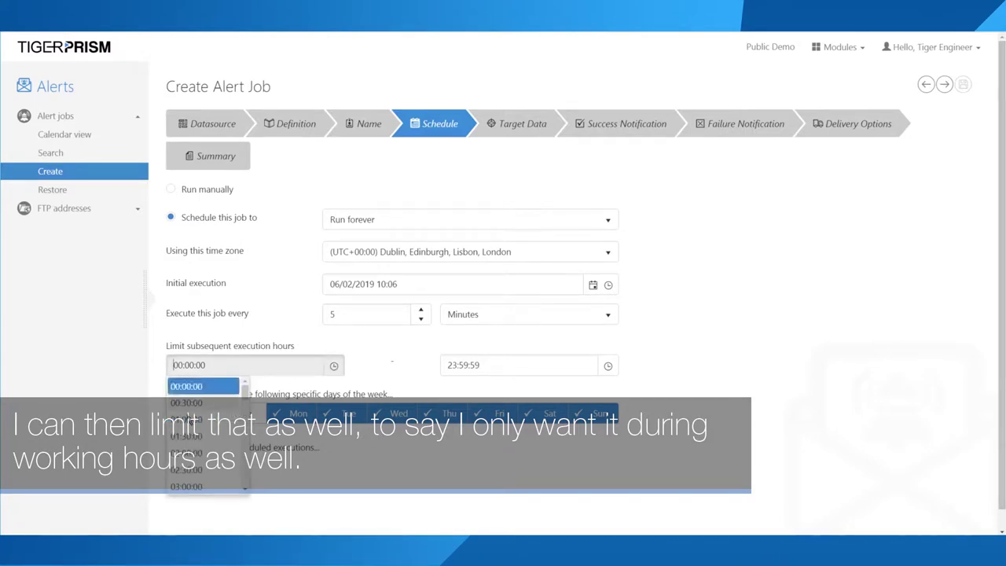
{"action": "scroll", "coordinate": [248, 406], "scroll_direction": "down", "scroll_amount": 5}
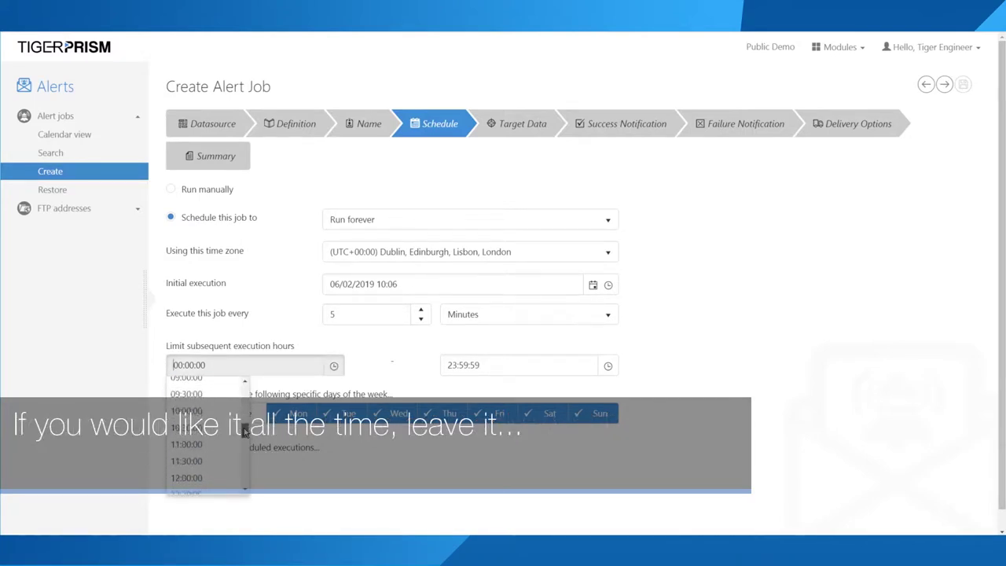
{"action": "left_click", "coordinate": [187, 444]}
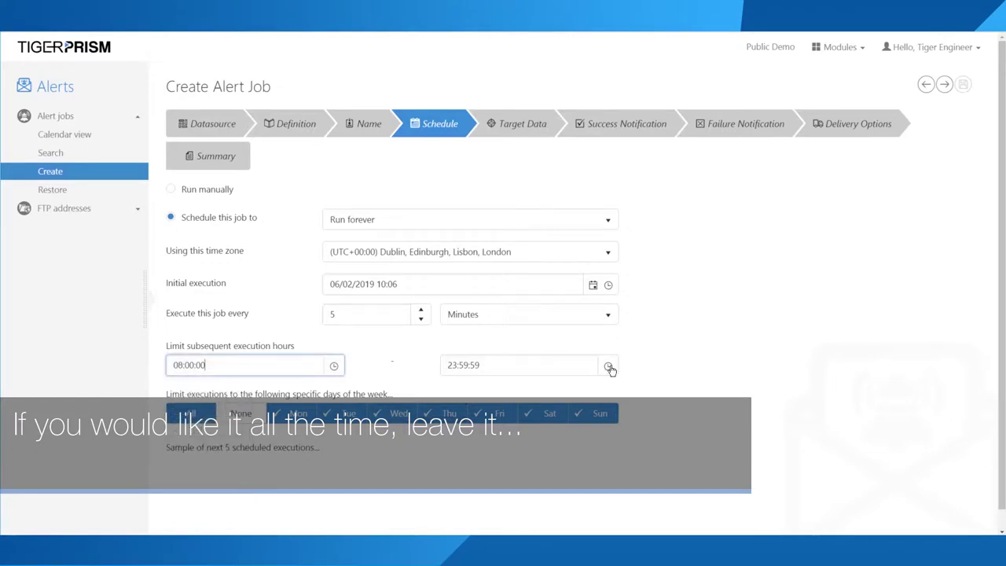
{"action": "left_click", "coordinate": [608, 366]}
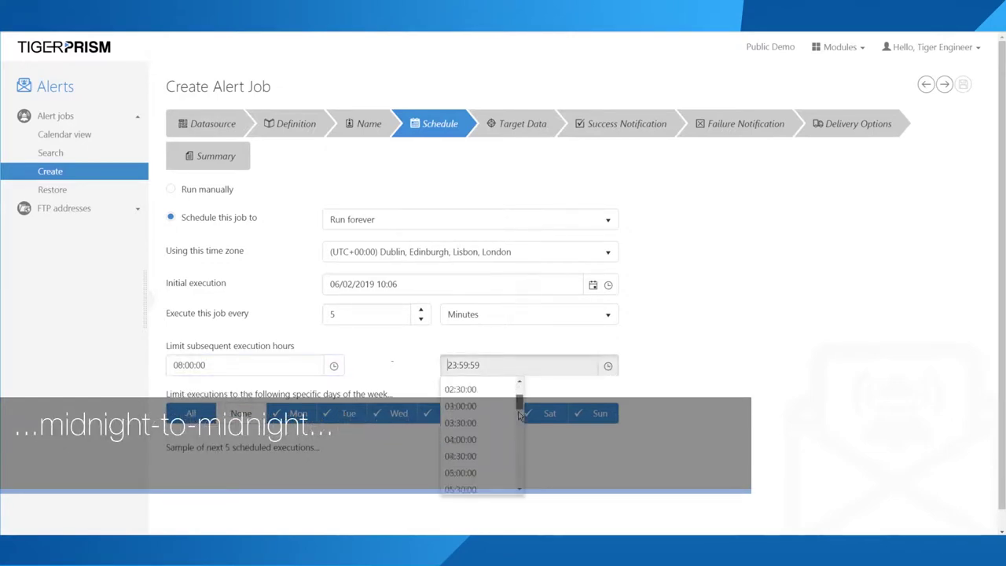
{"action": "left_click_drag", "start_coordinate": [521, 395], "coordinate": [519, 389]}
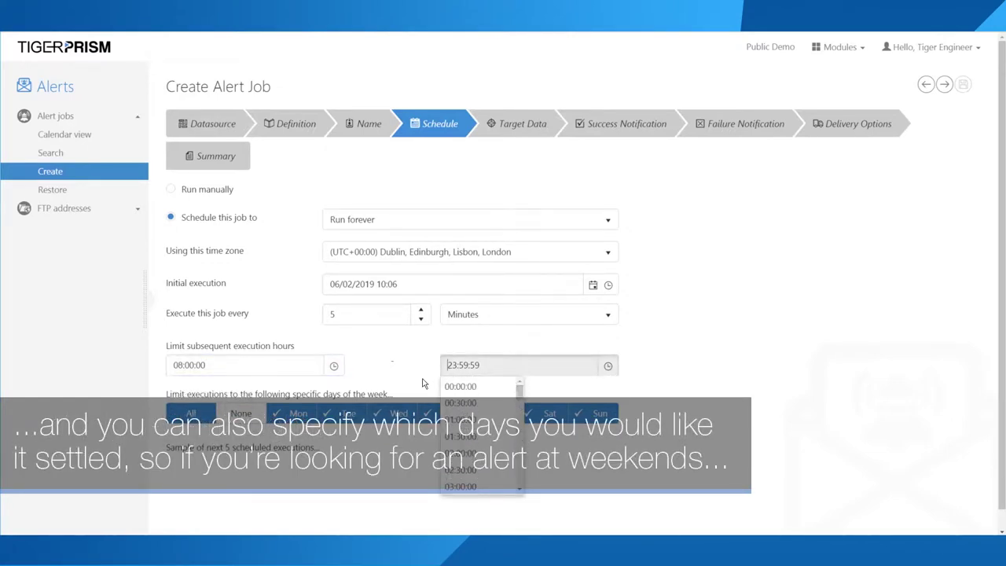
{"action": "left_click", "coordinate": [333, 366]}
{"action": "left_click", "coordinate": [549, 414]}
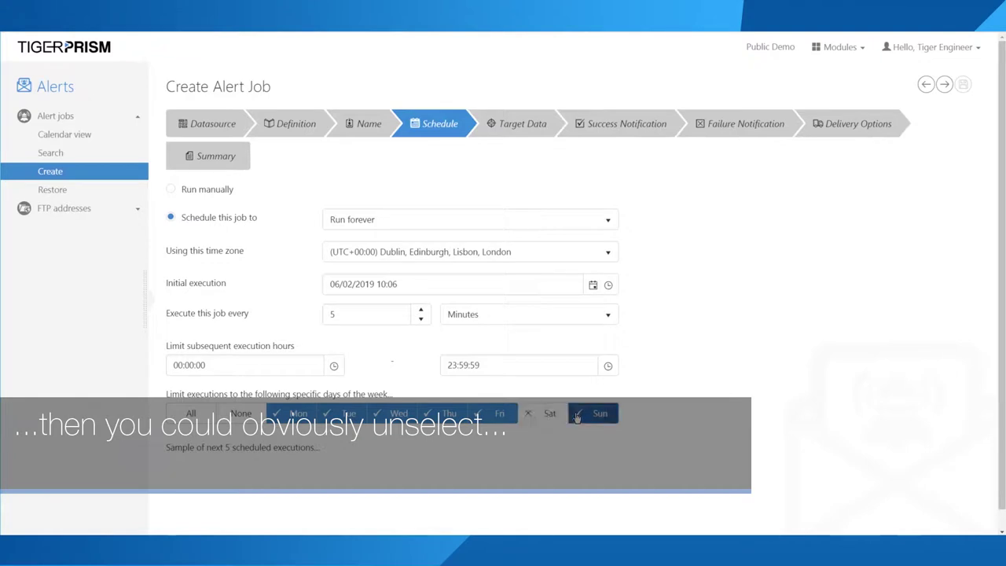
{"action": "left_click", "coordinate": [537, 416]}
{"action": "left_click", "coordinate": [298, 413]}
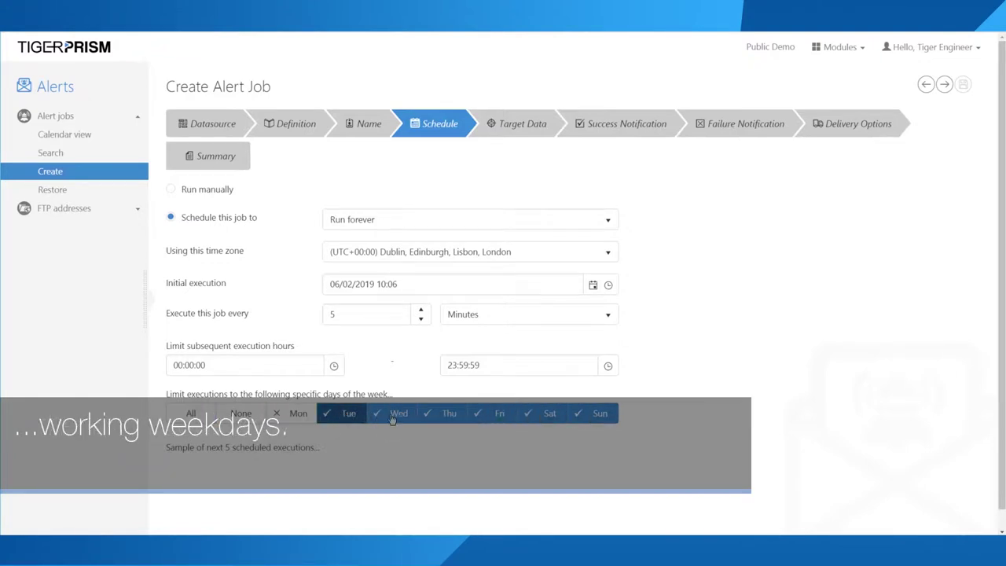
{"action": "left_click", "coordinate": [348, 413]}
{"action": "left_click", "coordinate": [440, 416]}
{"action": "left_click", "coordinate": [498, 417]}
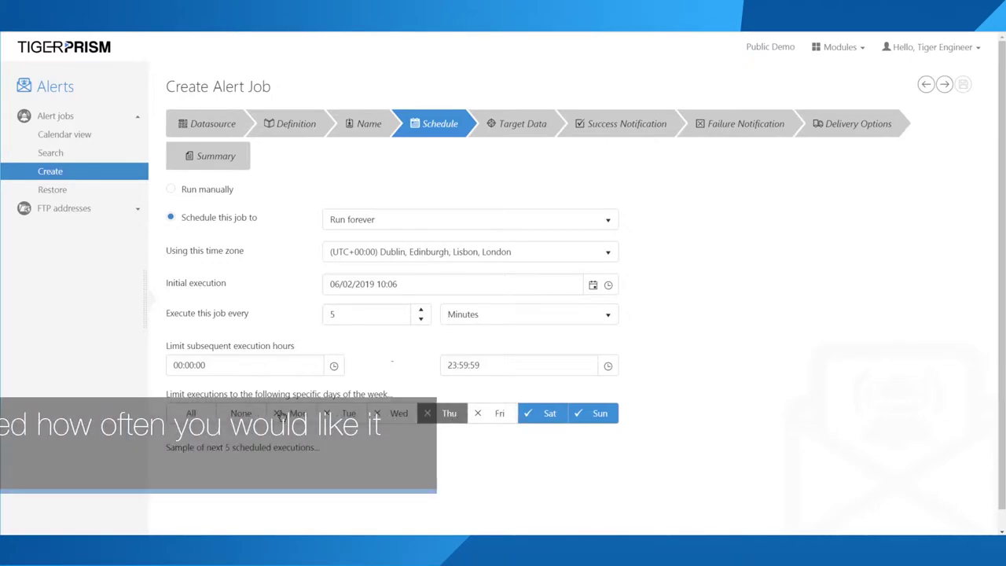
{"action": "left_click", "coordinate": [213, 414]}
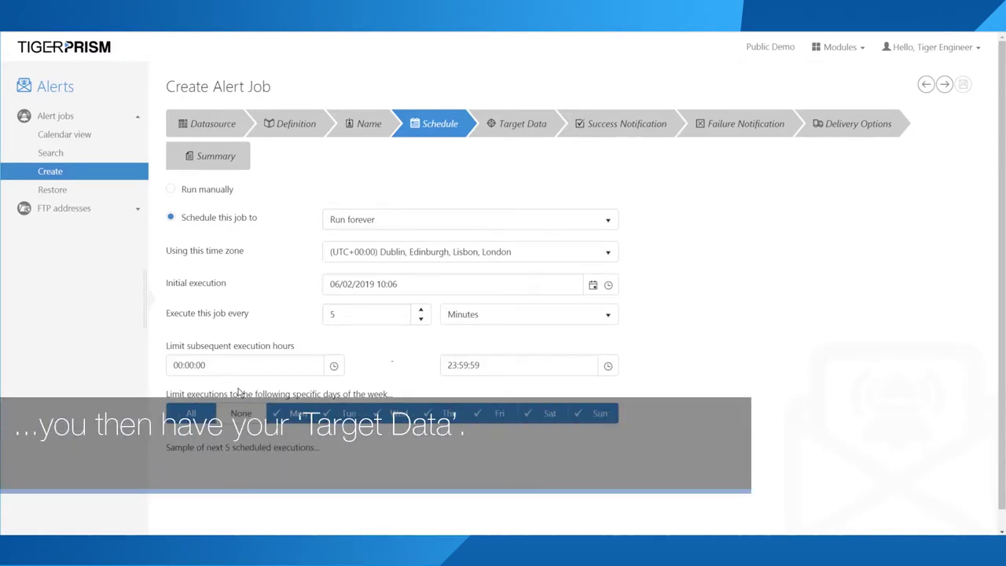
Step: On the Target Data step, choose 'Alert on new data only'
{"action": "left_click", "coordinate": [493, 135]}
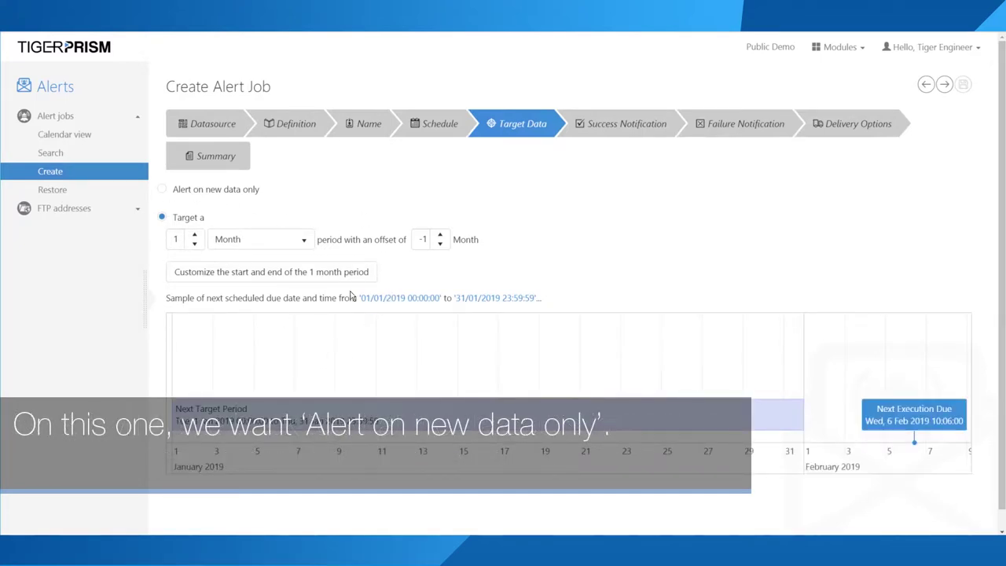
{"action": "left_click", "coordinate": [190, 191]}
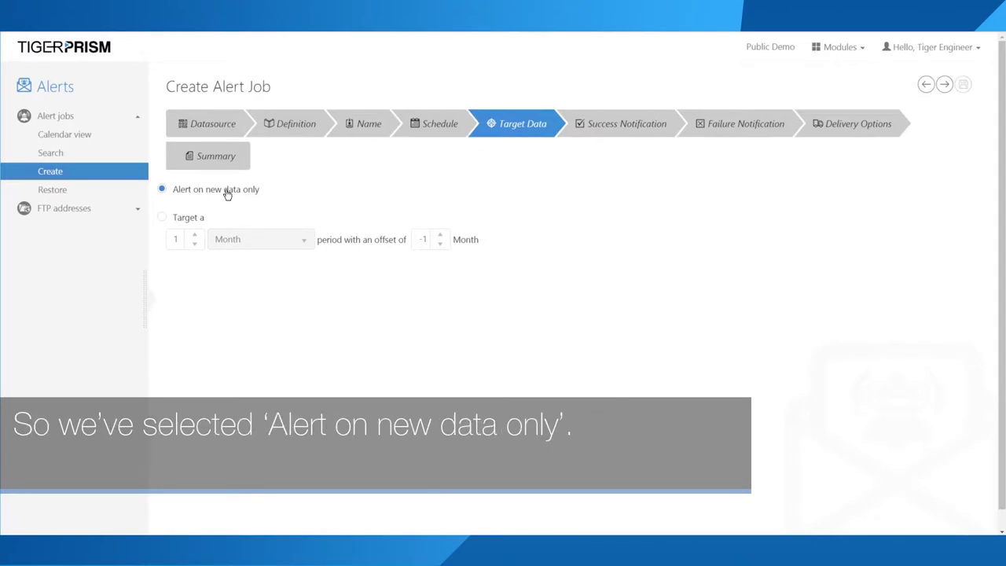
Step: Address the success e-mail to the recipient and append TEST to its body
{"action": "left_click", "coordinate": [610, 123]}
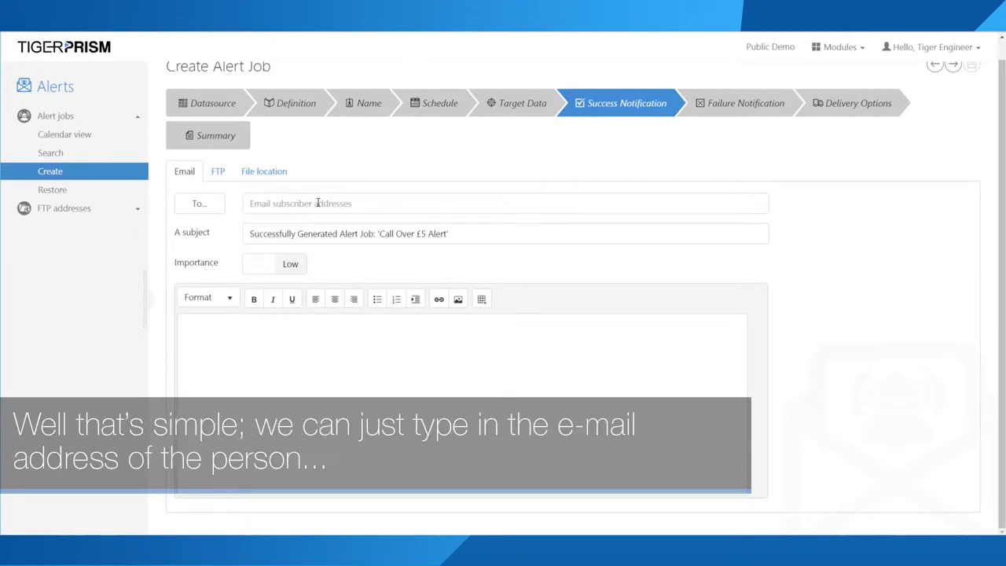
{"action": "left_click", "coordinate": [317, 203]}
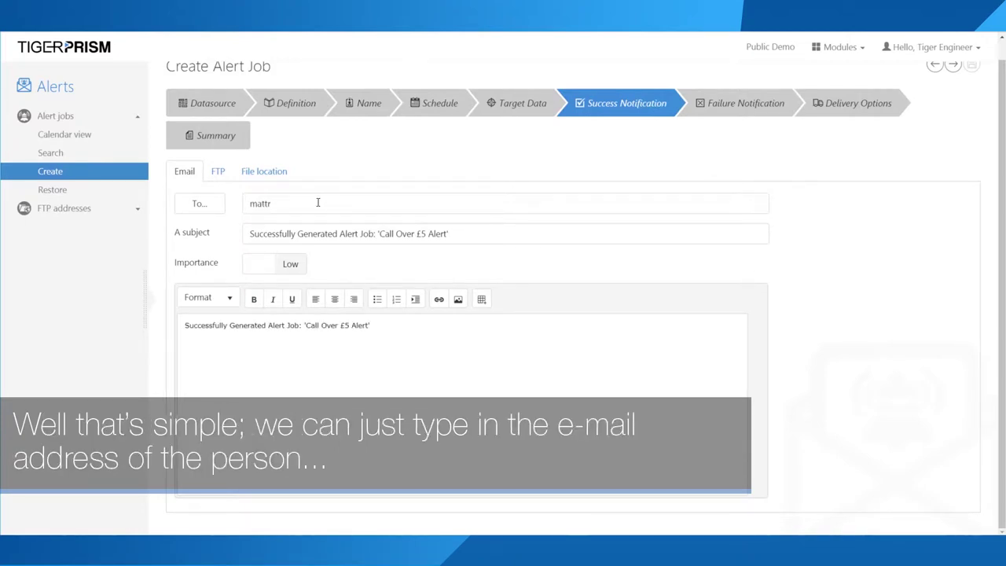
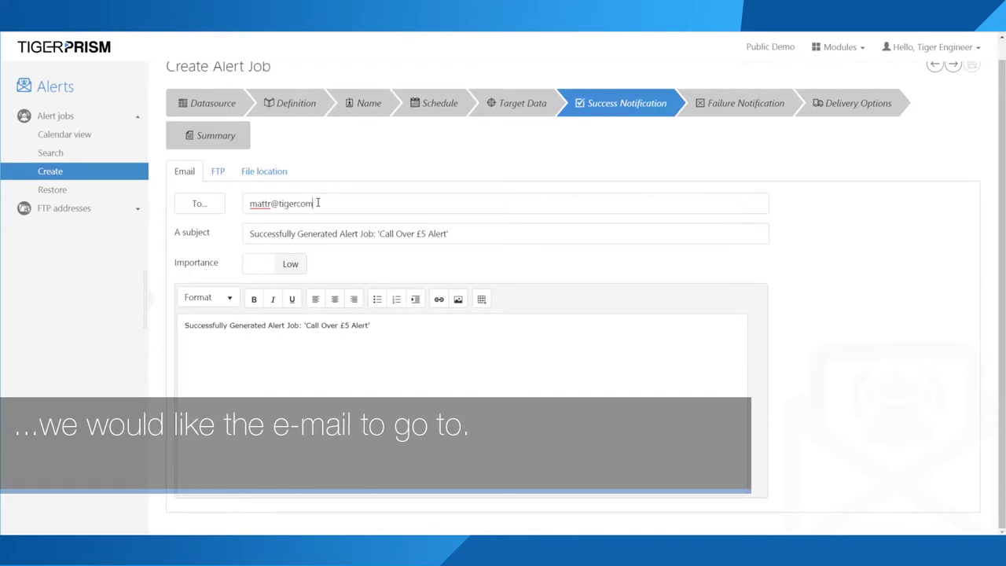
{"action": "triple_click", "coordinate": [285, 233]}
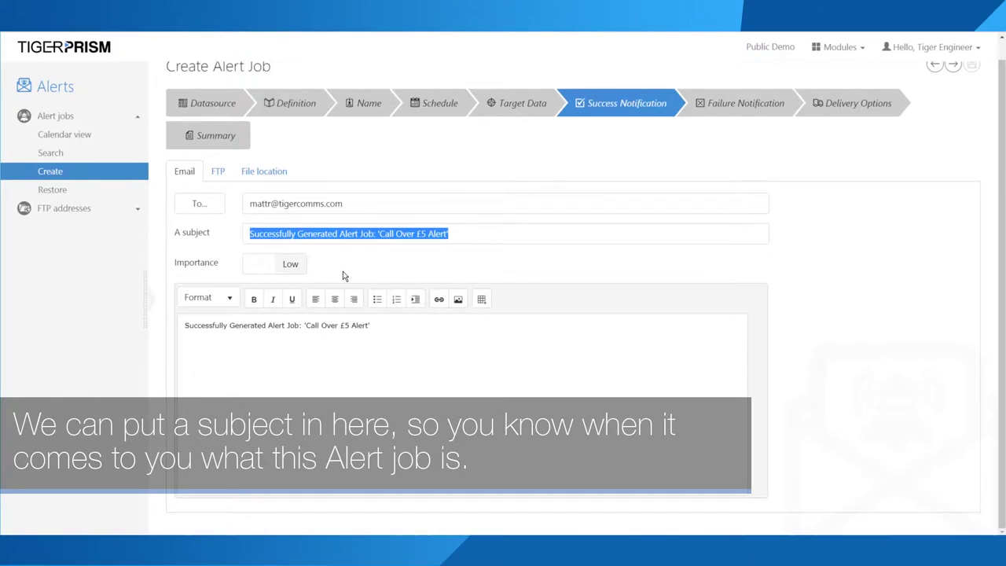
{"action": "left_click_drag", "start_coordinate": [406, 325], "coordinate": [126, 324]}
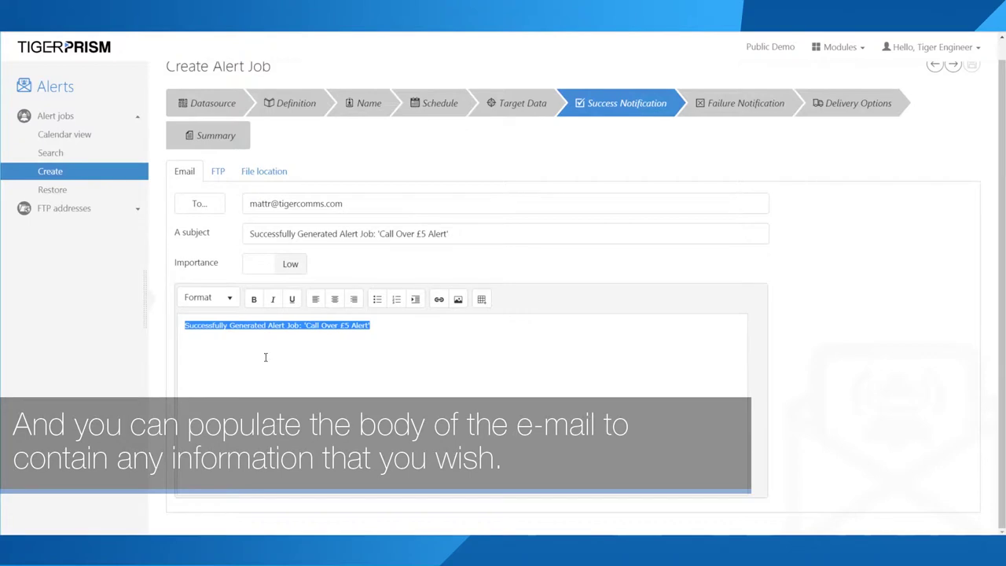
{"action": "left_click", "coordinate": [394, 330]}
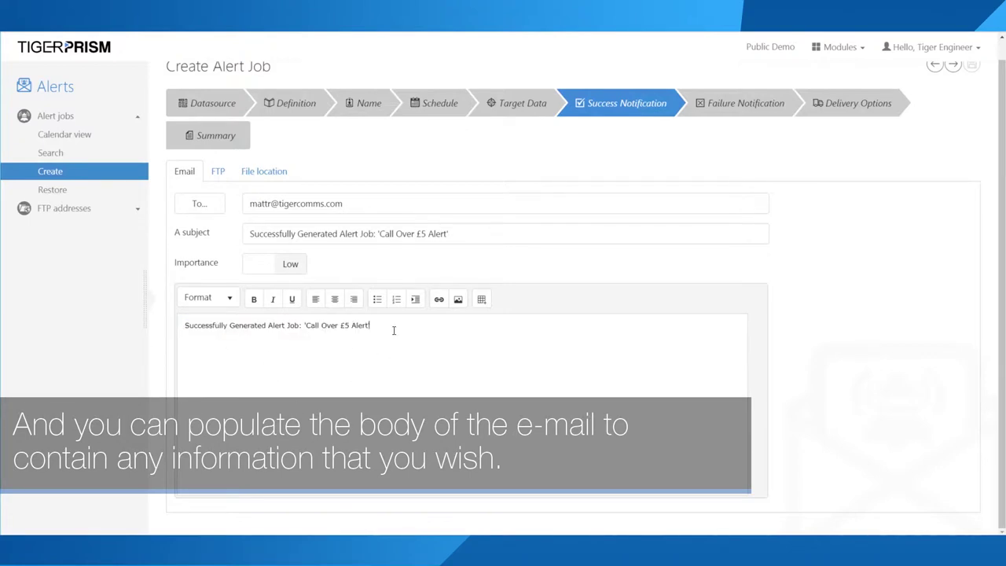
{"action": "type", "text": "TEST"}
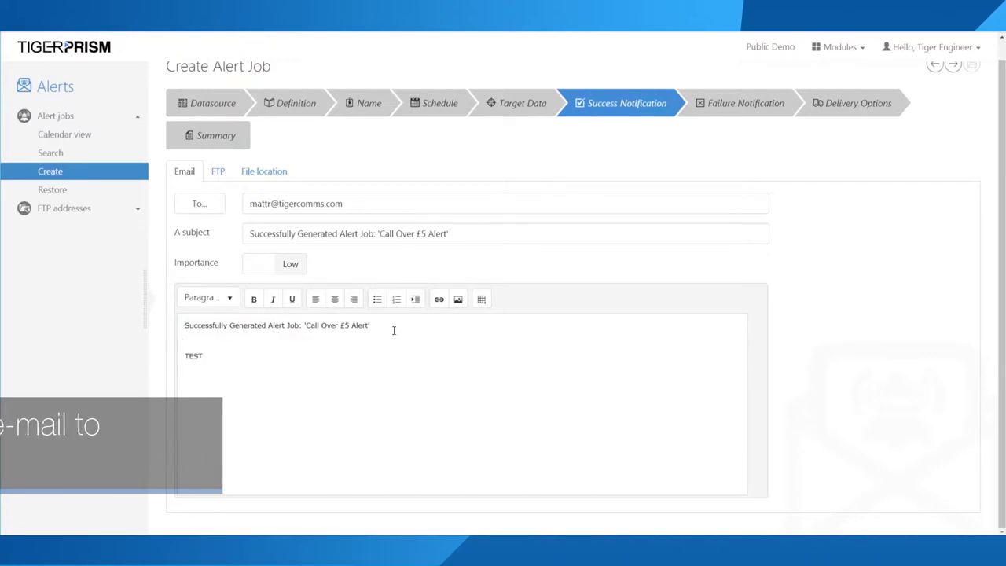
Step: Look over the FTP and file location options, then leave e-mail importance on Low
{"action": "left_click", "coordinate": [218, 171]}
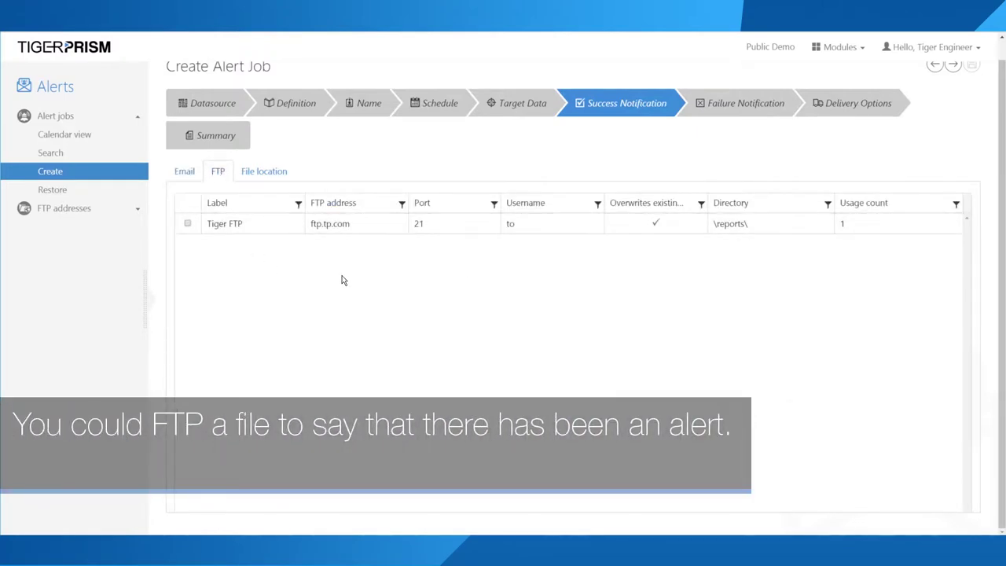
{"action": "left_click", "coordinate": [264, 173]}
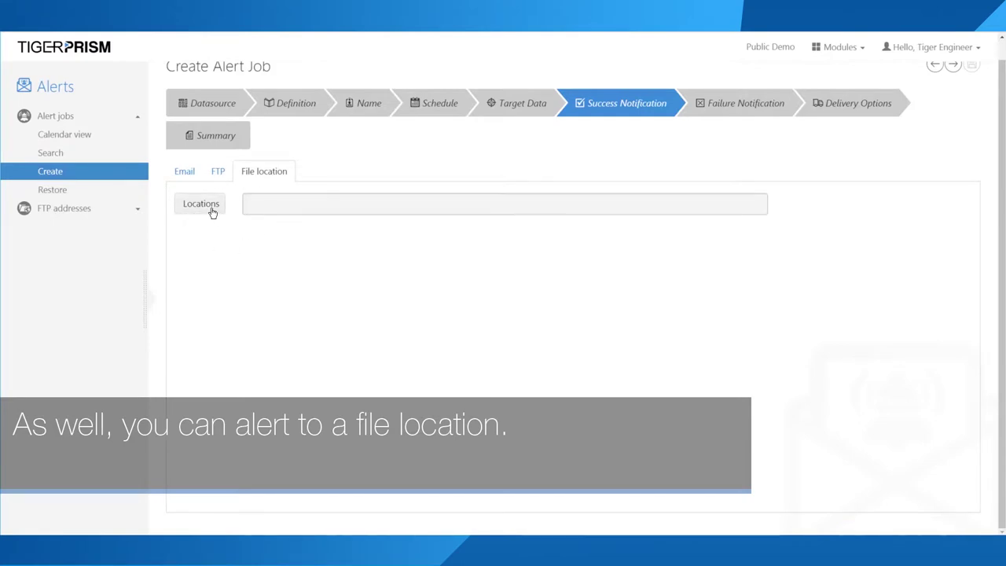
{"action": "left_click", "coordinate": [187, 172]}
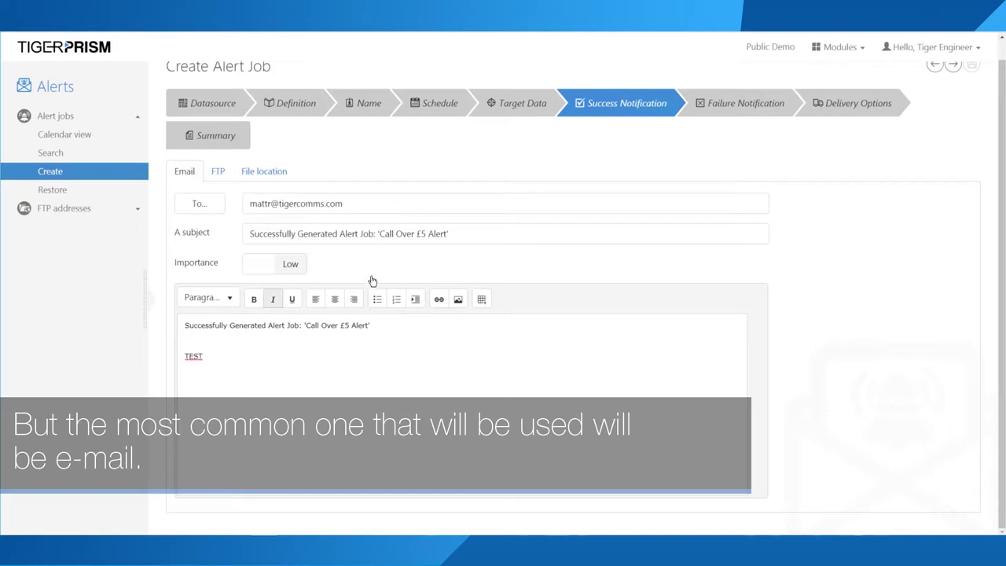
{"action": "left_click", "coordinate": [274, 265]}
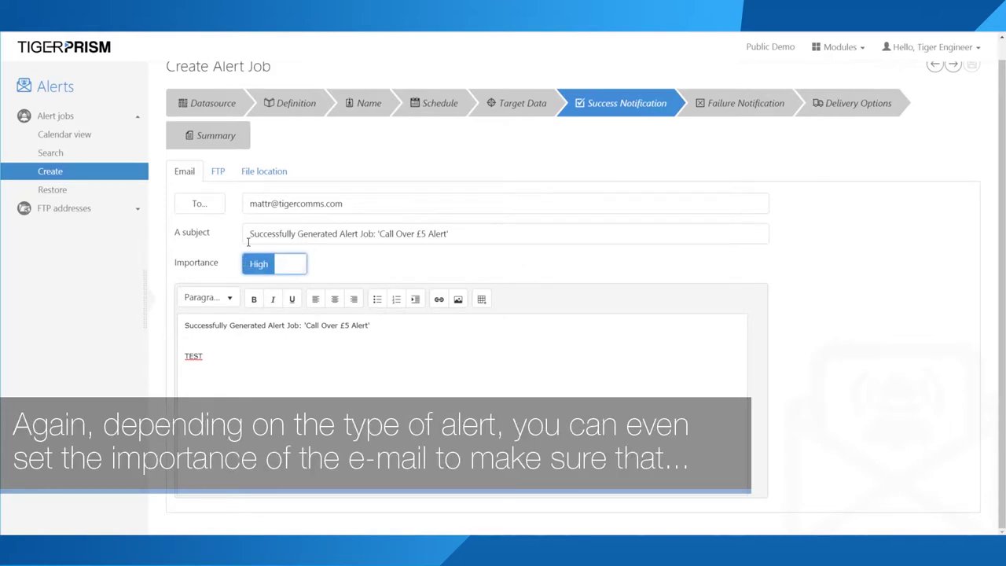
{"action": "double_click", "coordinate": [206, 265]}
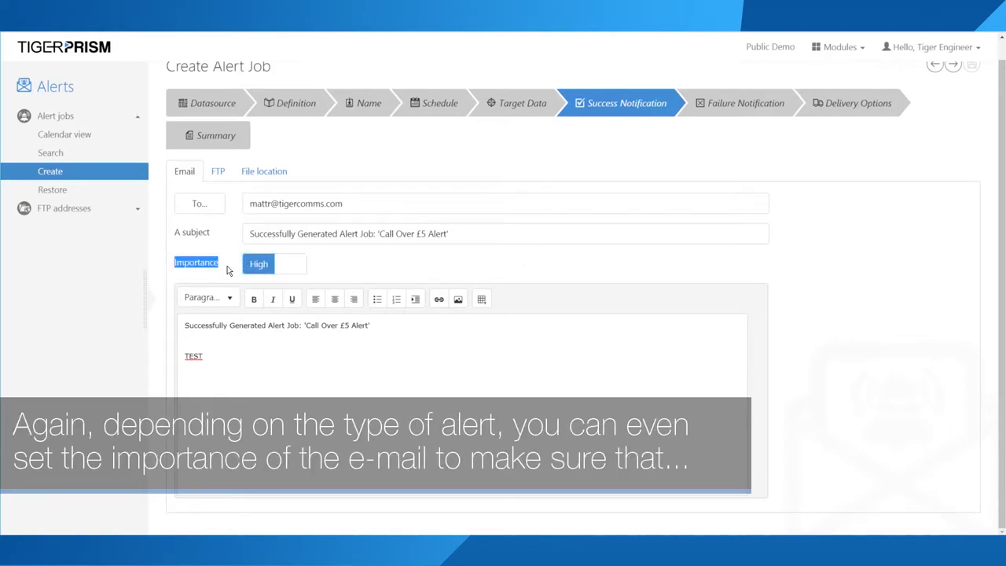
{"action": "left_click", "coordinate": [288, 265]}
{"action": "left_click", "coordinate": [287, 265]}
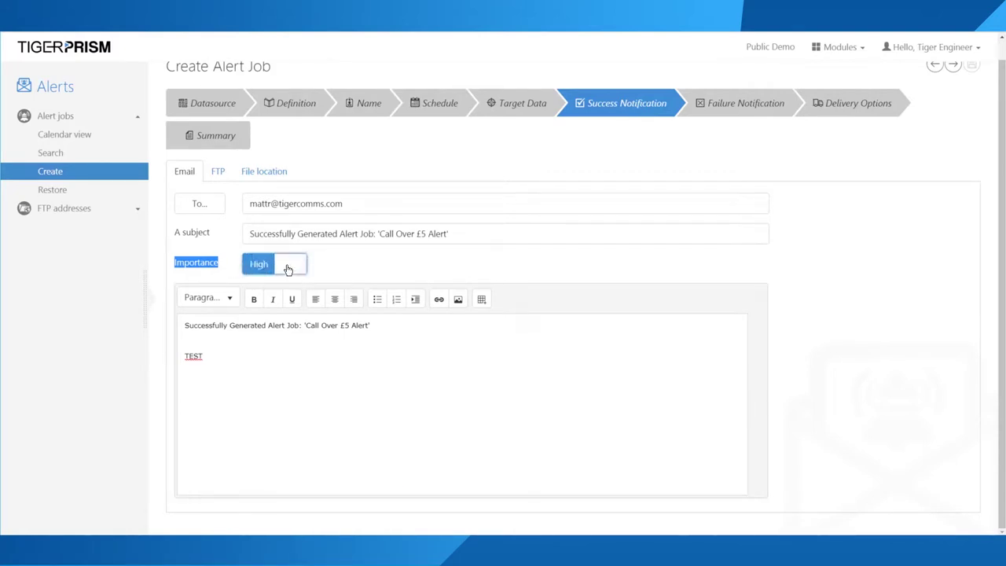
{"action": "left_click", "coordinate": [288, 264]}
{"action": "left_click", "coordinate": [730, 103]}
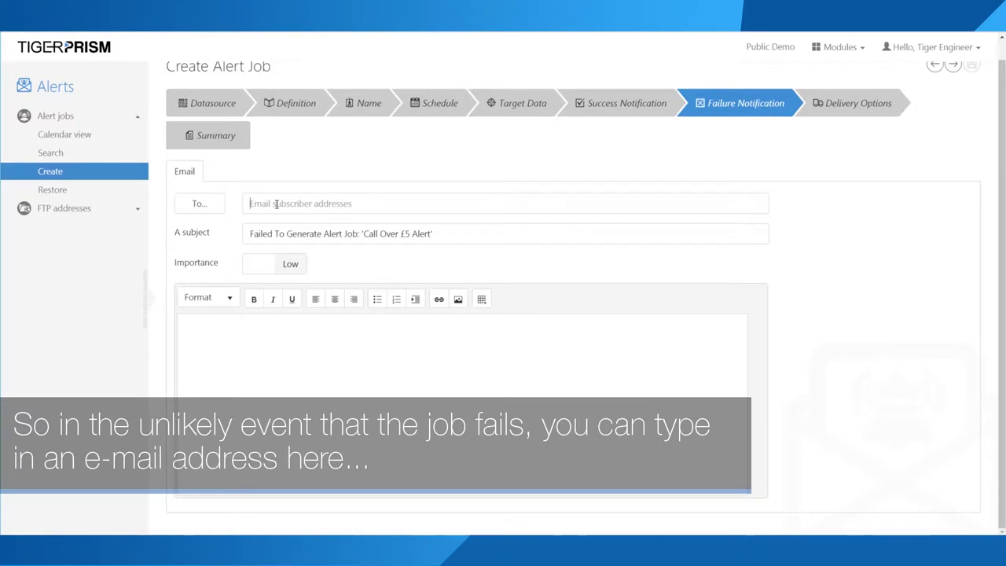
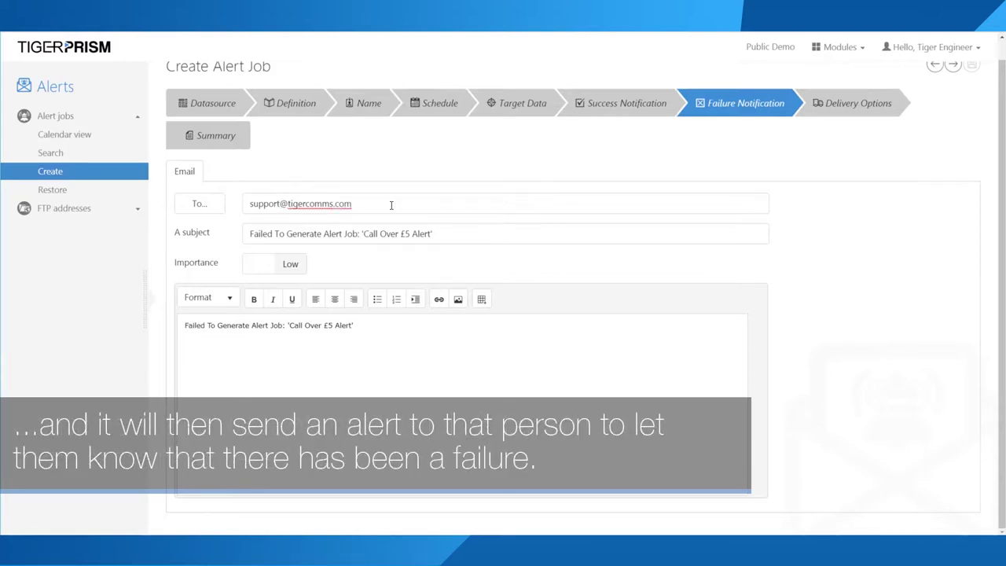
Step: Enter the support e-mail address as the failure notification recipient
{"action": "left_click_drag", "start_coordinate": [392, 206], "coordinate": [234, 208]}
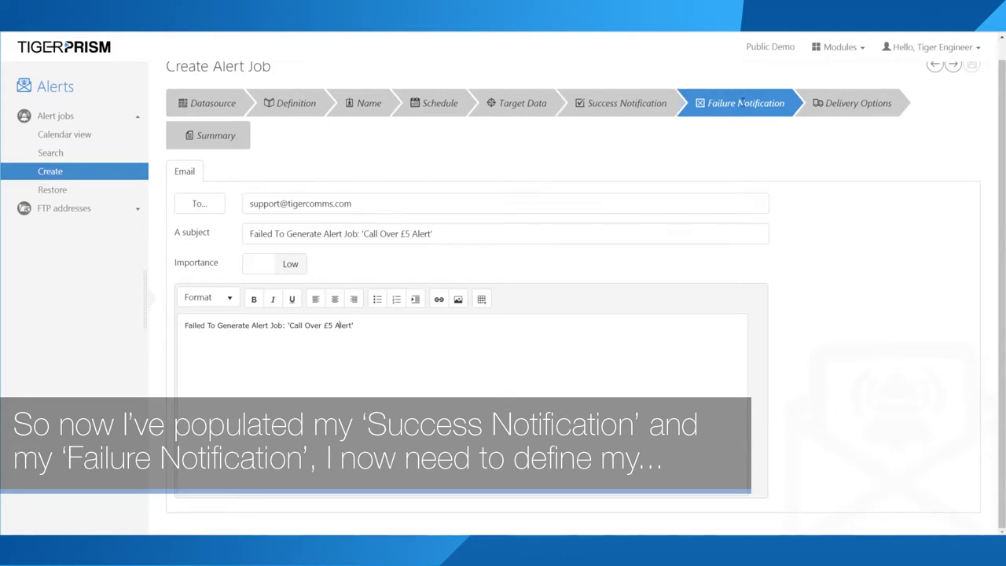
{"action": "left_click", "coordinate": [868, 107]}
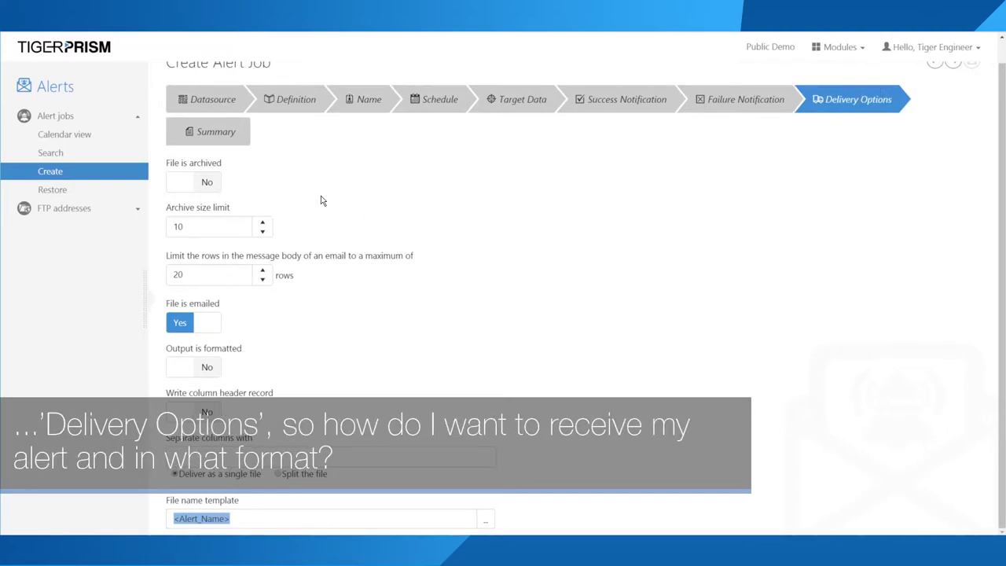
Step: Leave archiving and formatted output off, keeping the e-mail row limit at 20
{"action": "left_click", "coordinate": [182, 183]}
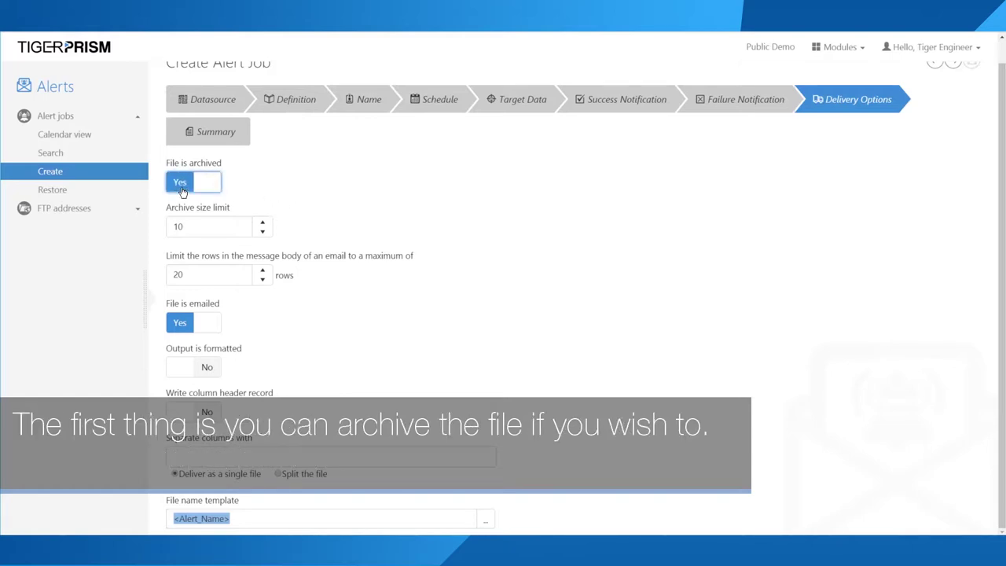
{"action": "left_click", "coordinate": [181, 189]}
{"action": "left_click", "coordinate": [182, 191]}
{"action": "left_click", "coordinate": [182, 191]}
{"action": "left_click_drag", "start_coordinate": [203, 229], "coordinate": [154, 230]}
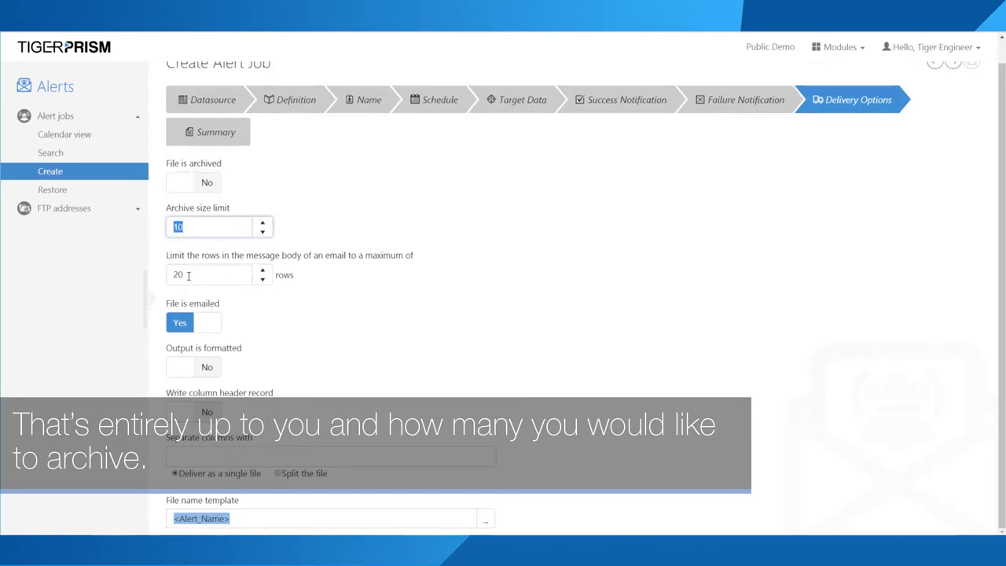
{"action": "double_click", "coordinate": [257, 274]}
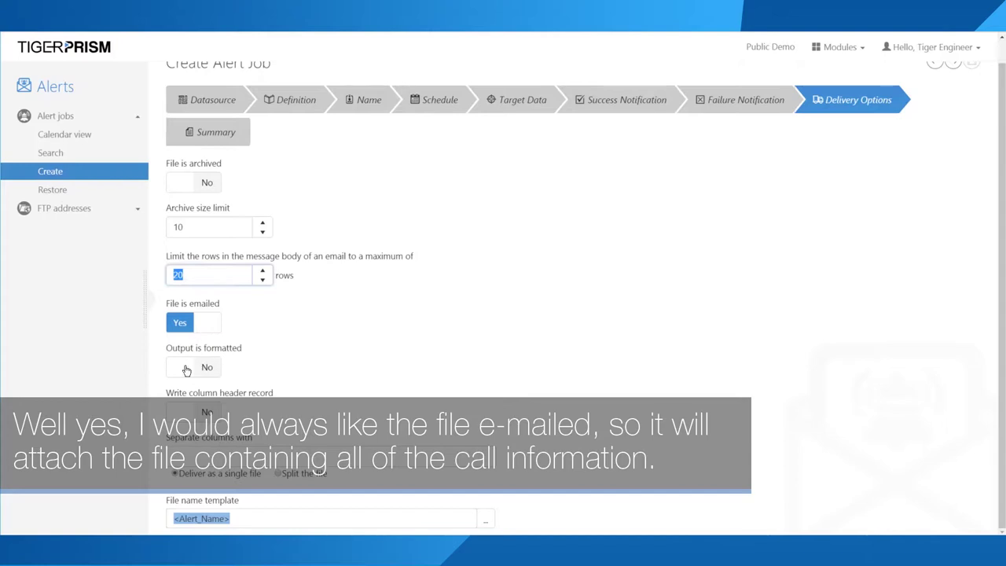
{"action": "left_click_drag", "start_coordinate": [167, 351], "coordinate": [253, 355]}
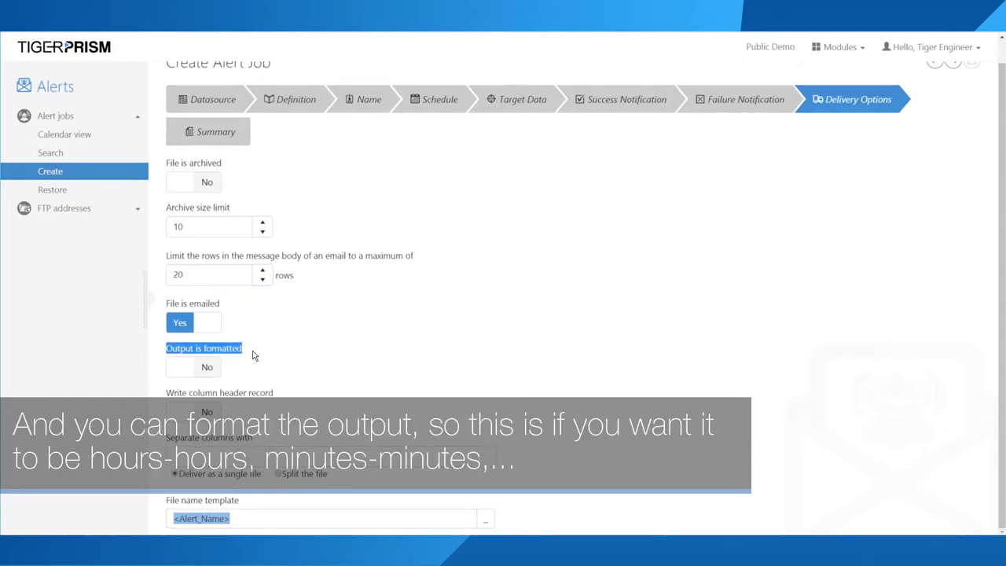
{"action": "left_click", "coordinate": [202, 369]}
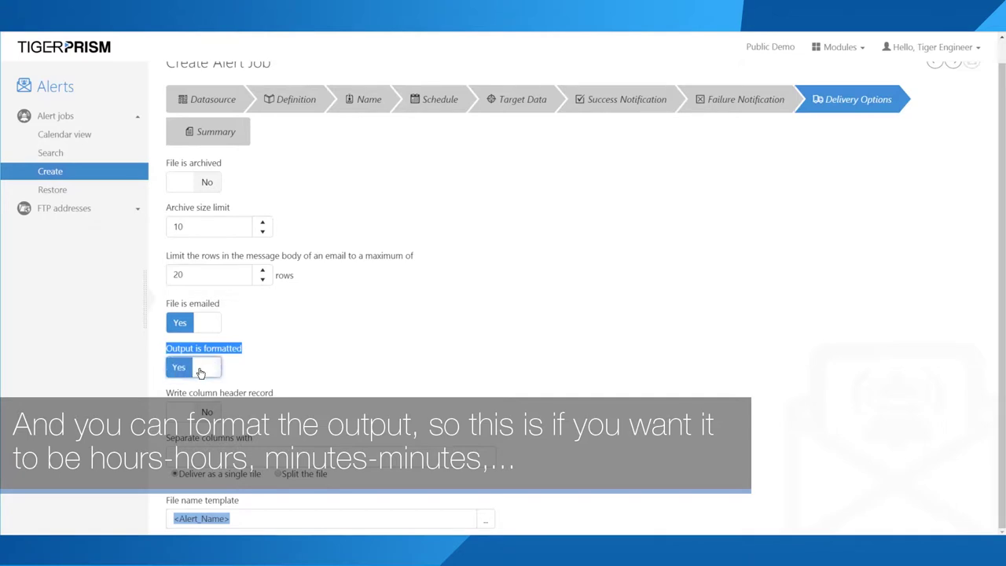
{"action": "left_click", "coordinate": [201, 373]}
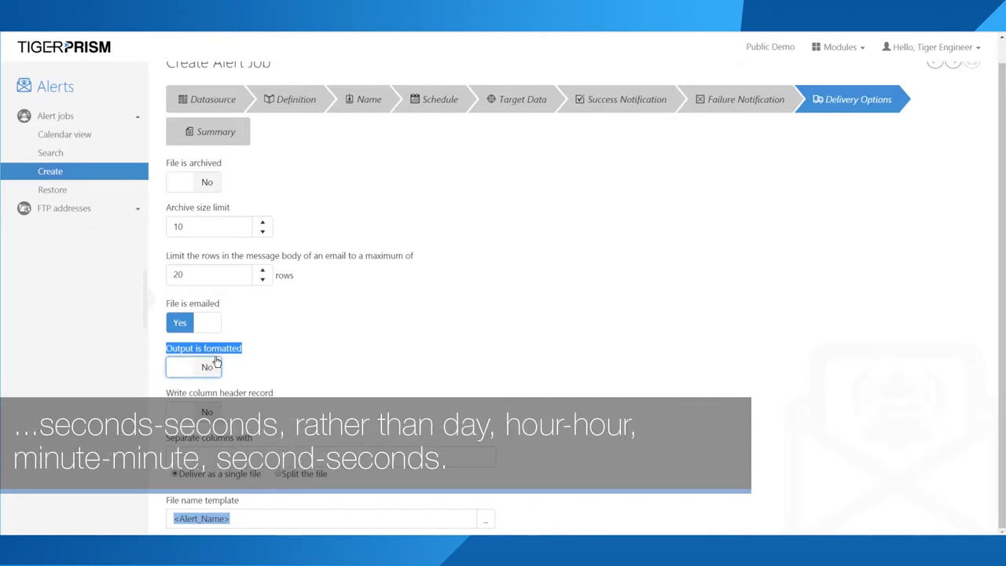
{"action": "left_click", "coordinate": [250, 355]}
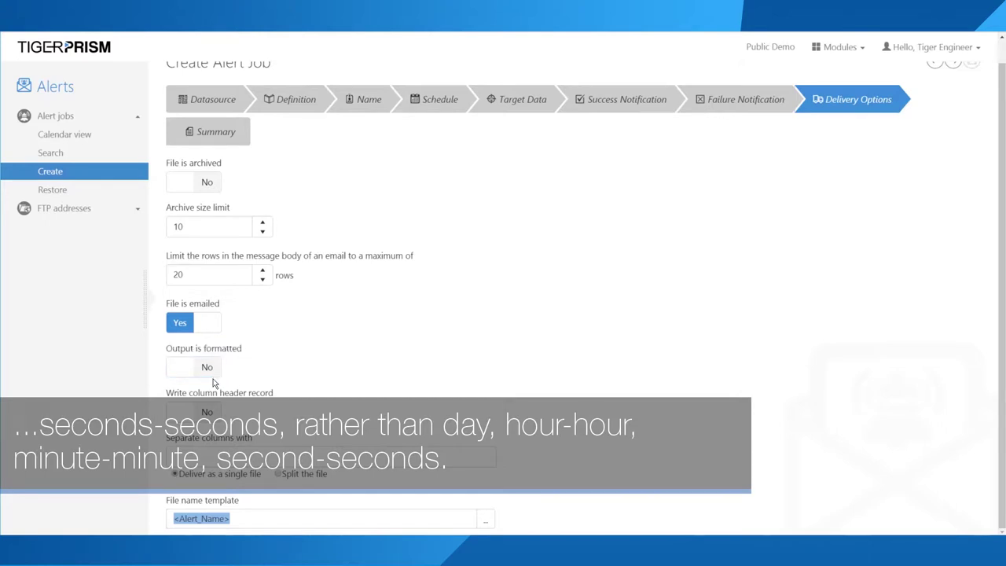
Step: Write a column header record and make the file name template <Alert_Name><Generated_On_Date> -TEST Alert
{"action": "left_click", "coordinate": [200, 415]}
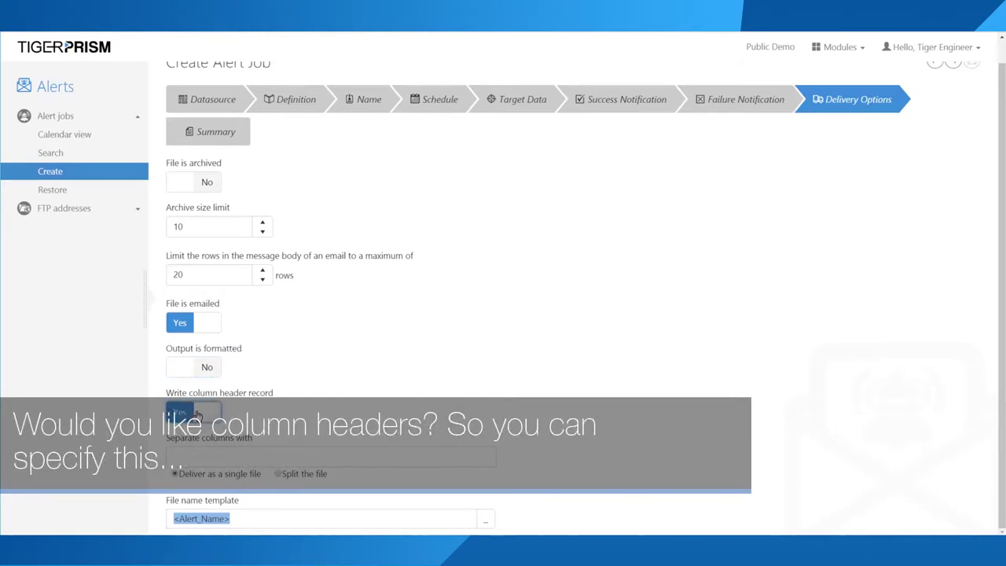
{"action": "left_click_drag", "start_coordinate": [168, 393], "coordinate": [273, 393]}
{"action": "left_click", "coordinate": [287, 402]}
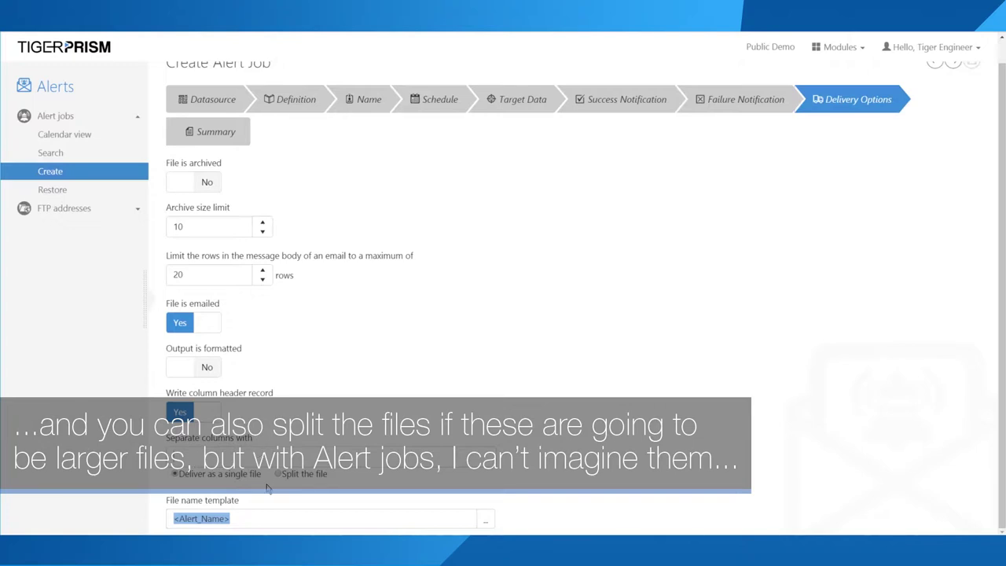
{"action": "left_click", "coordinate": [246, 518]}
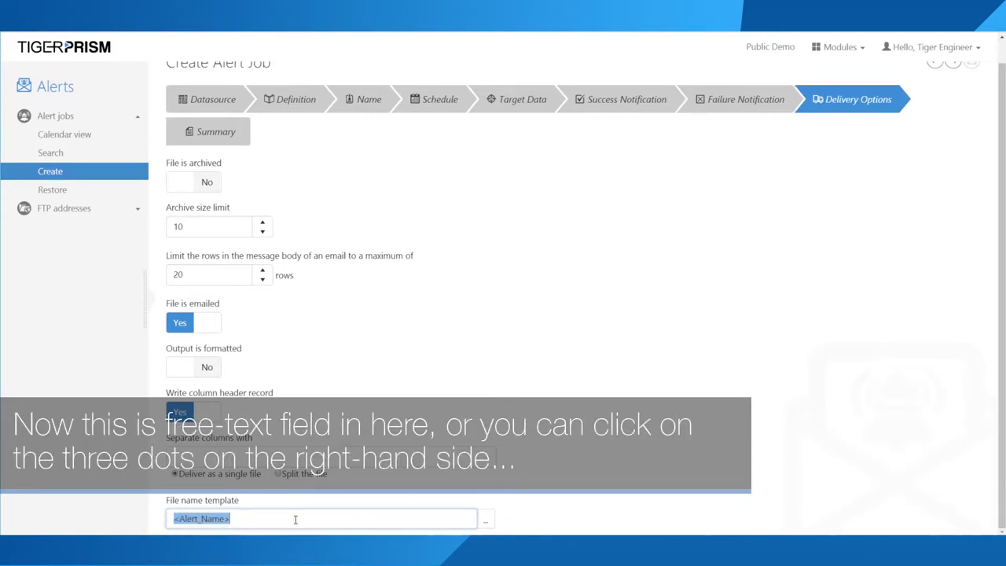
{"action": "left_click", "coordinate": [482, 519]}
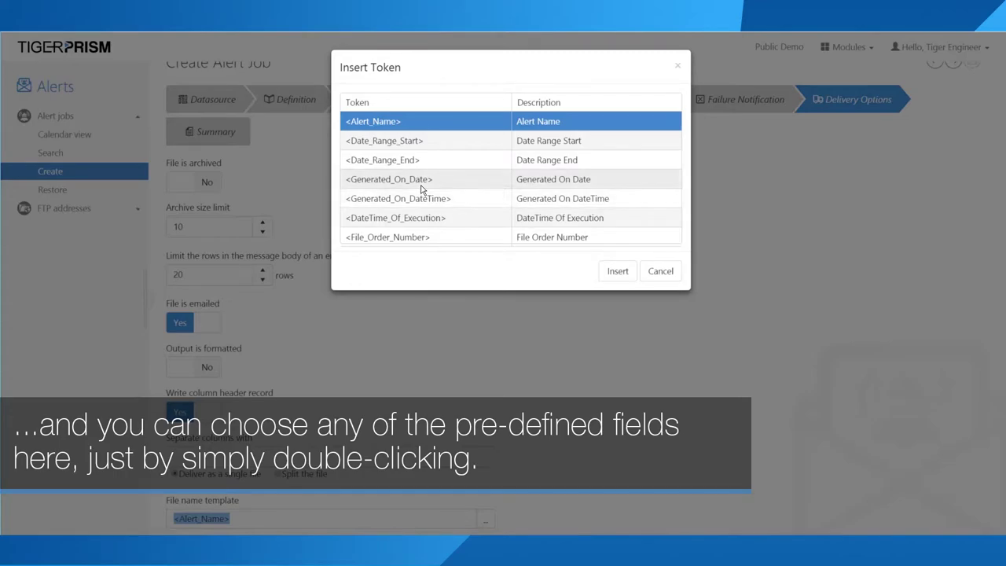
{"action": "double_click", "coordinate": [361, 180]}
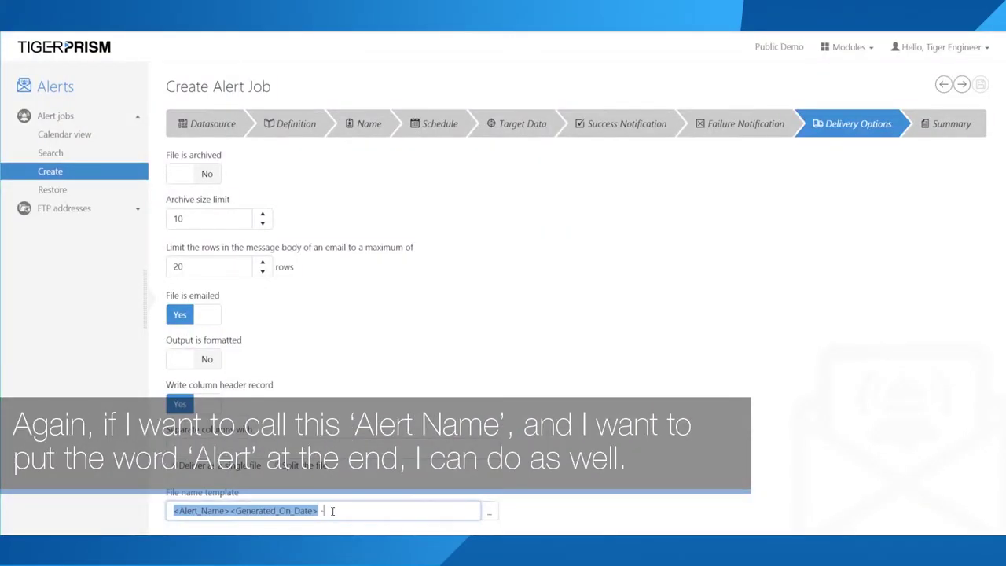
{"action": "type", "text": "-TEST Alert"}
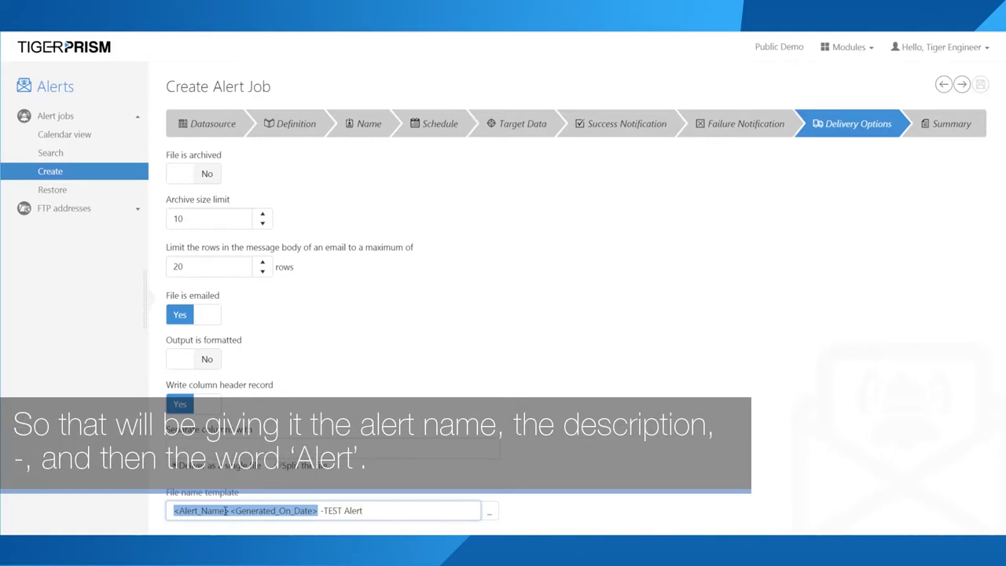
{"action": "left_click_drag", "start_coordinate": [231, 511], "coordinate": [178, 527]}
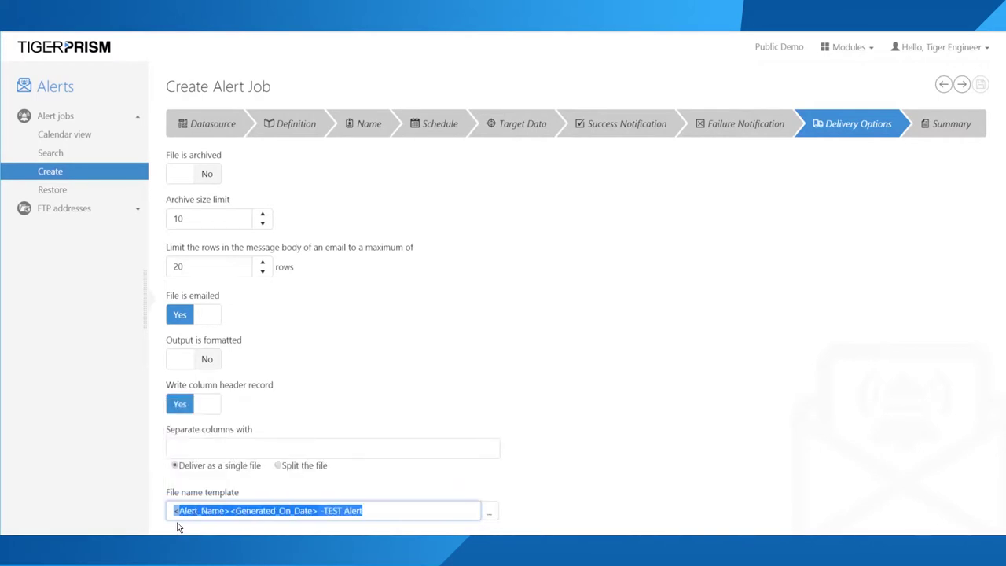
Step: Review the Summary's data source, columns, job name, priority and notification recipient
{"action": "left_click", "coordinate": [955, 126]}
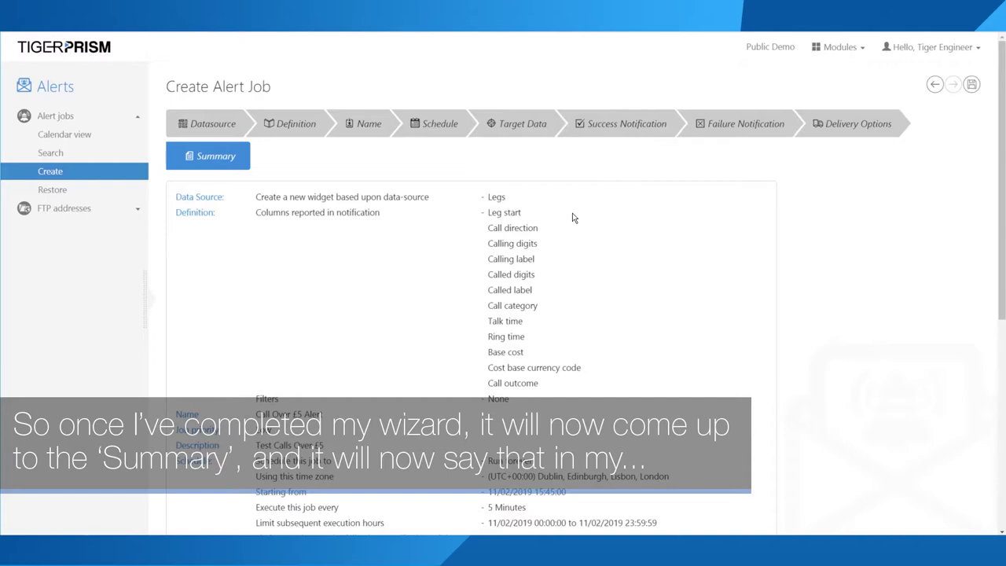
{"action": "left_click_drag", "start_coordinate": [487, 197], "coordinate": [559, 386]}
{"action": "left_click", "coordinate": [490, 212]}
{"action": "scroll", "coordinate": [560, 386], "scroll_direction": "down", "scroll_amount": 2}
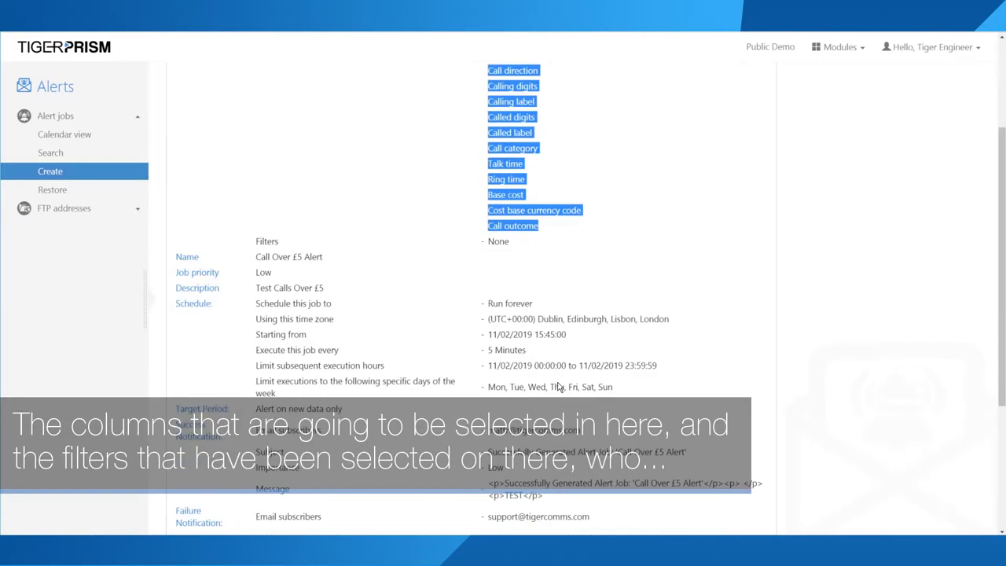
{"action": "left_click_drag", "start_coordinate": [253, 259], "coordinate": [324, 269]}
{"action": "left_click", "coordinate": [320, 289]}
{"action": "scroll", "coordinate": [330, 307], "scroll_direction": "down", "scroll_amount": 2}
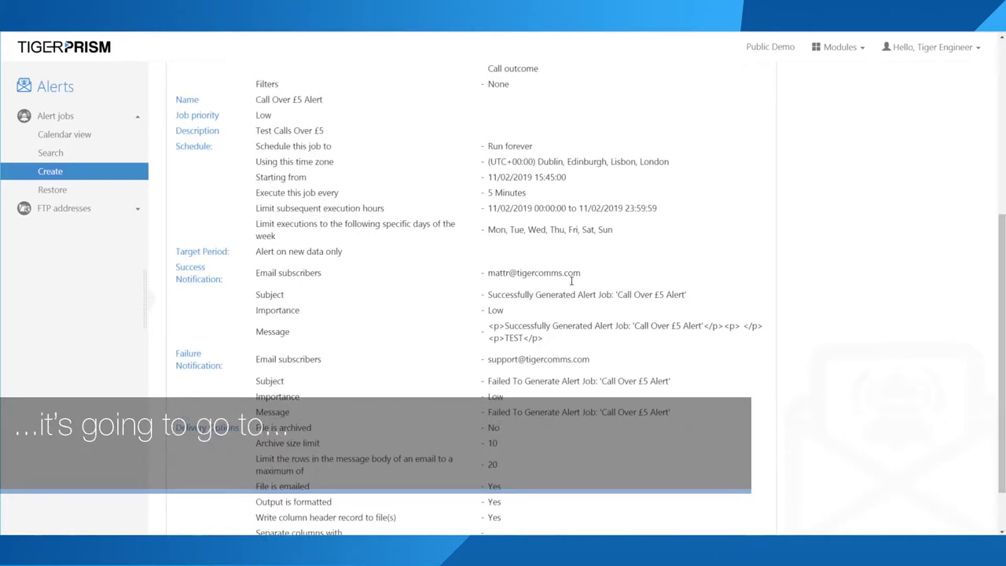
{"action": "left_click_drag", "start_coordinate": [571, 275], "coordinate": [488, 274]}
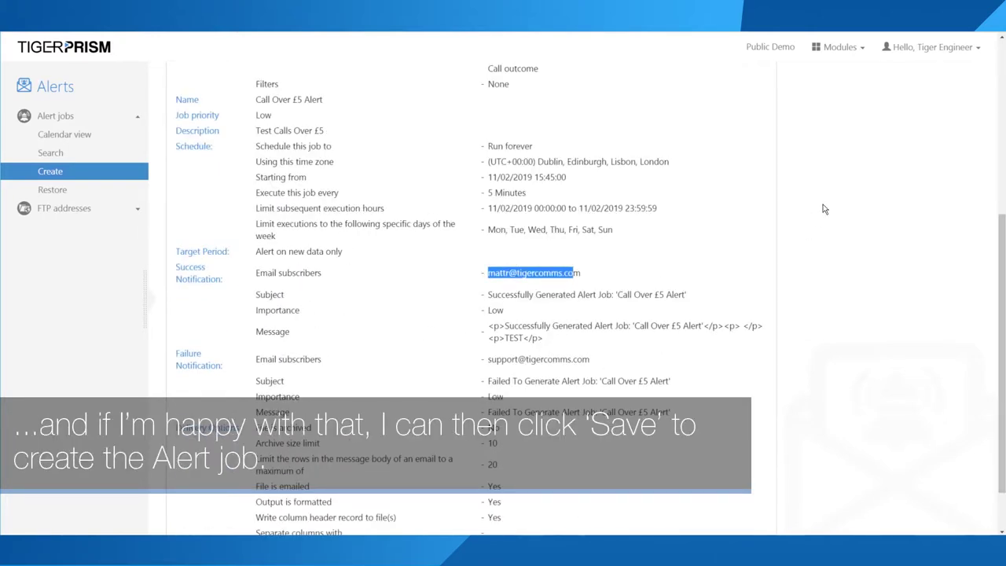
{"action": "scroll", "coordinate": [878, 203], "scroll_direction": "up", "scroll_amount": 5}
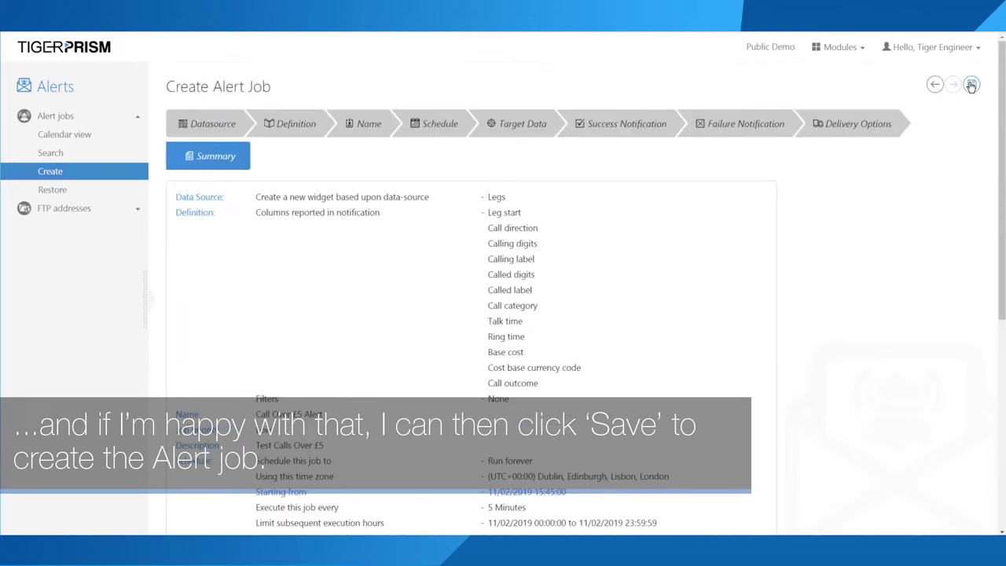
Step: Save the Call Over £5 Alert job, check its settings, then begin a new alert job
{"action": "left_click", "coordinate": [972, 85]}
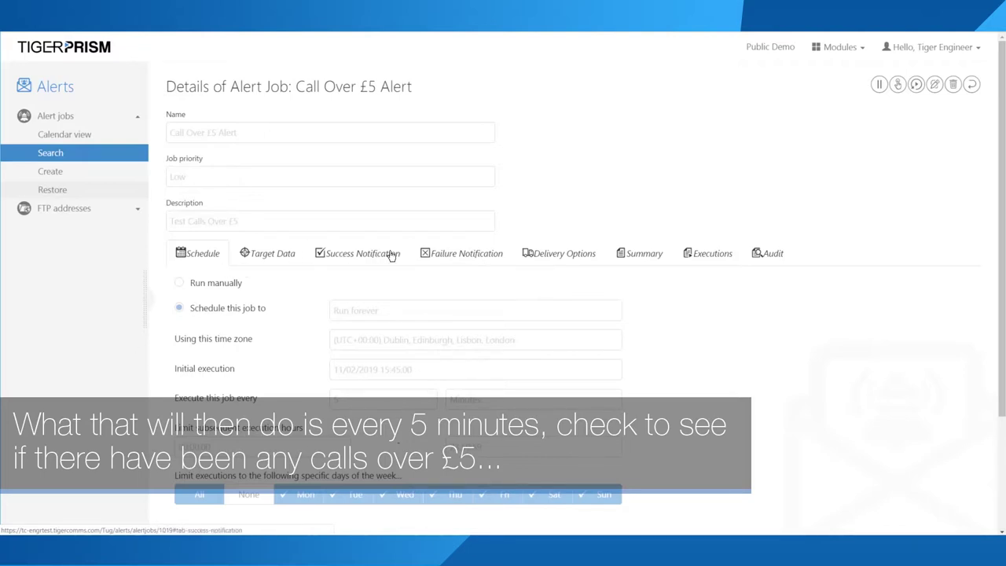
{"action": "left_click", "coordinate": [391, 254]}
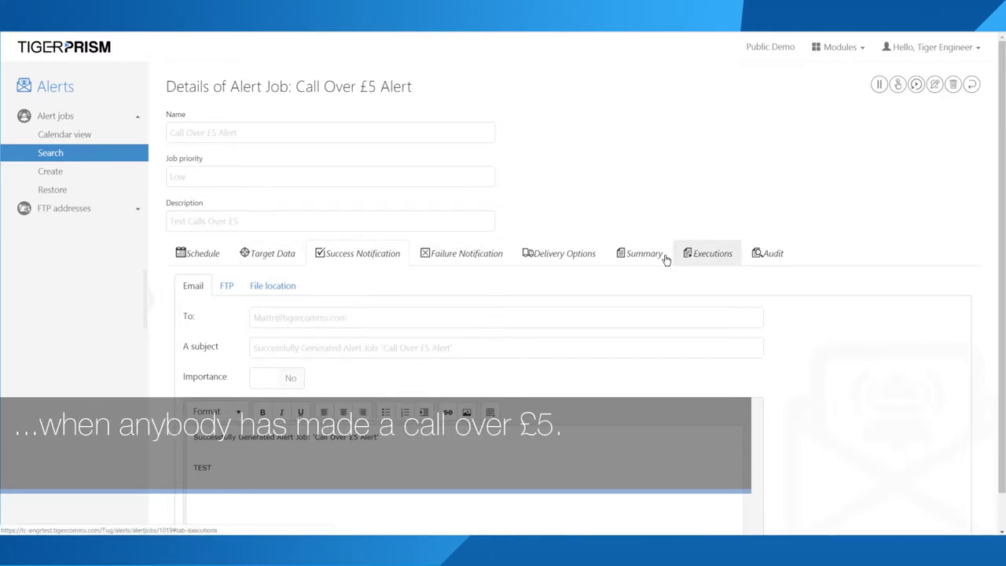
{"action": "left_click", "coordinate": [605, 275]}
{"action": "left_click", "coordinate": [68, 157]}
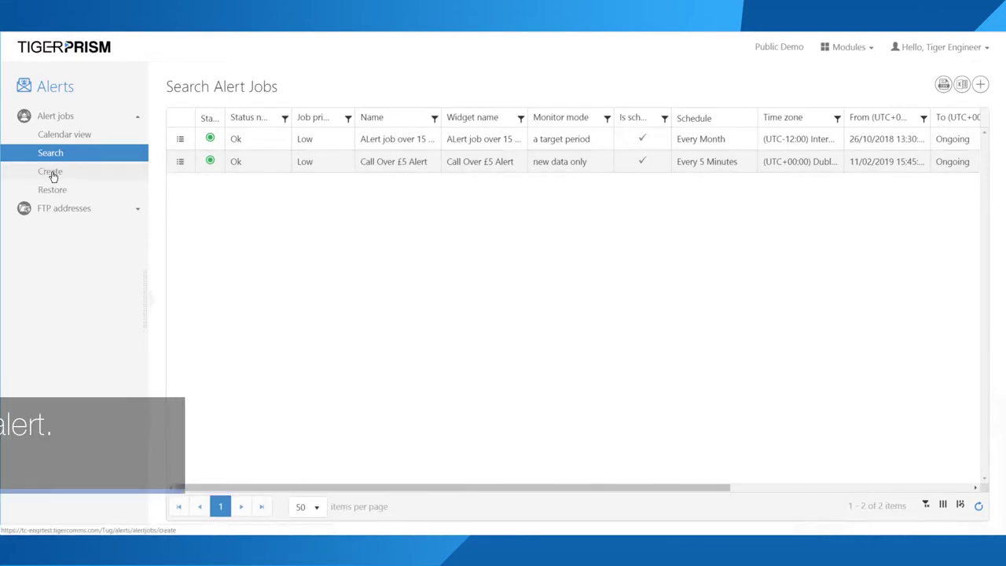
{"action": "left_click", "coordinate": [52, 176]}
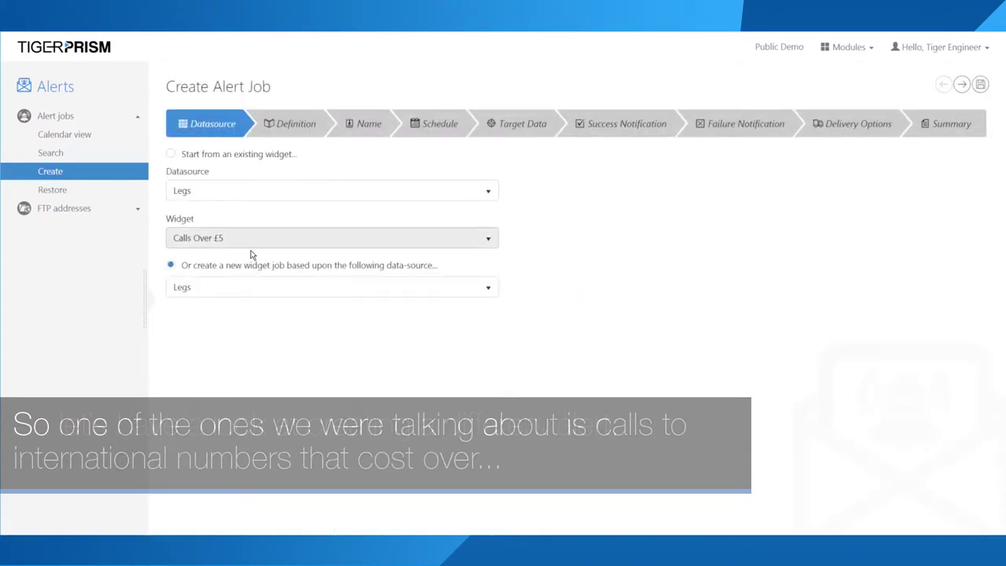
Step: Create a new widget job on the Legs data source
{"action": "left_click", "coordinate": [223, 292]}
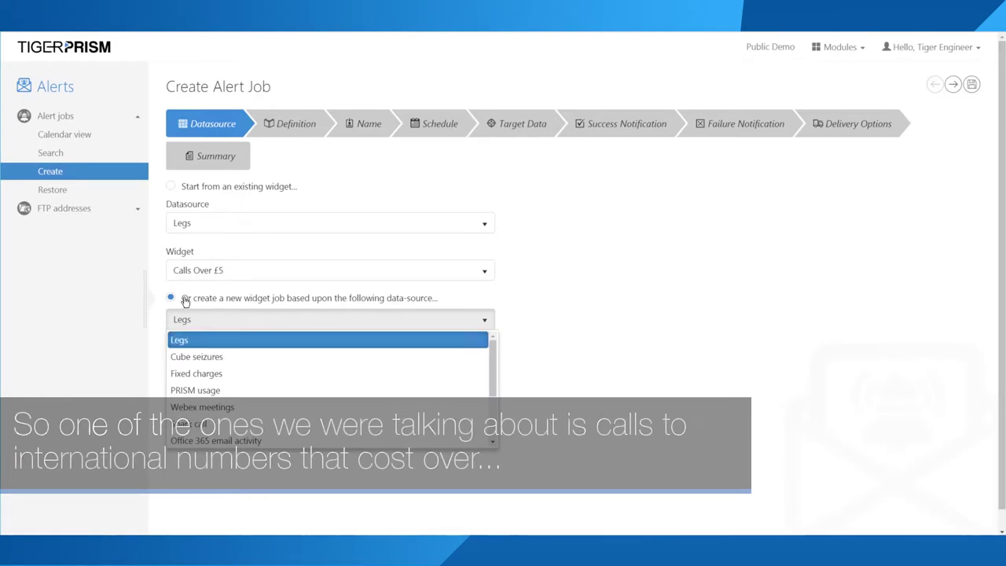
{"action": "left_click_drag", "start_coordinate": [461, 299], "coordinate": [170, 298]}
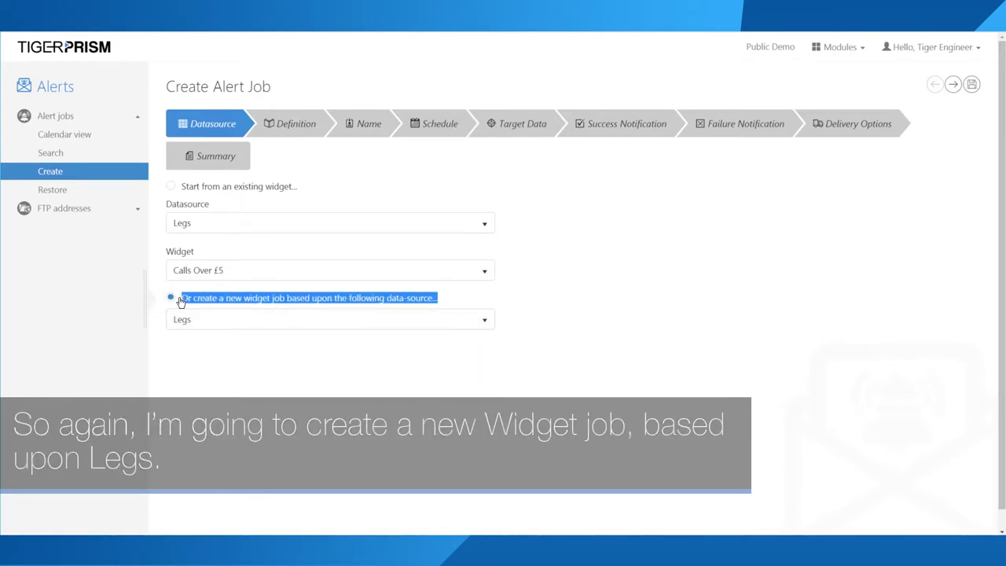
{"action": "left_click", "coordinate": [234, 326]}
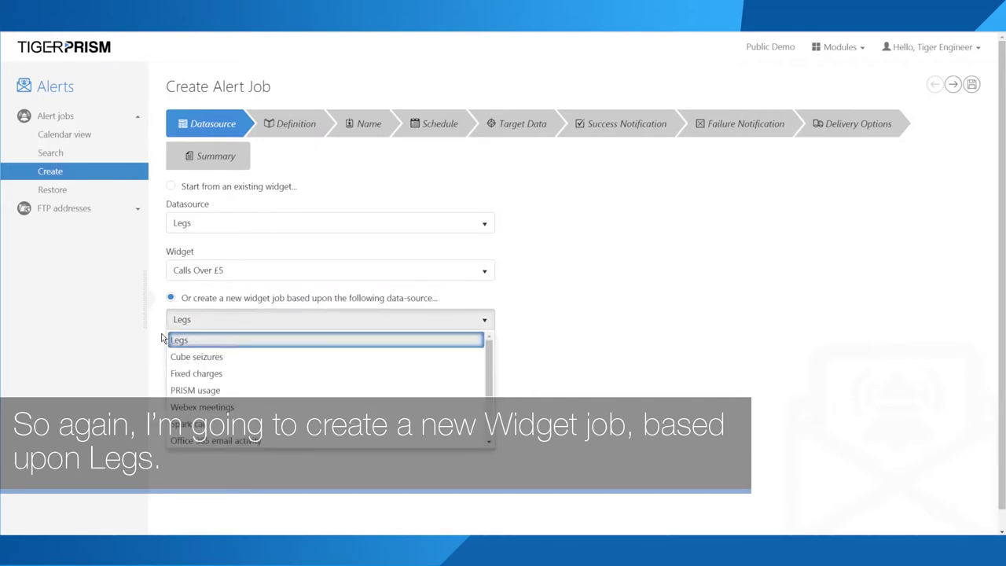
{"action": "left_click", "coordinate": [199, 333]}
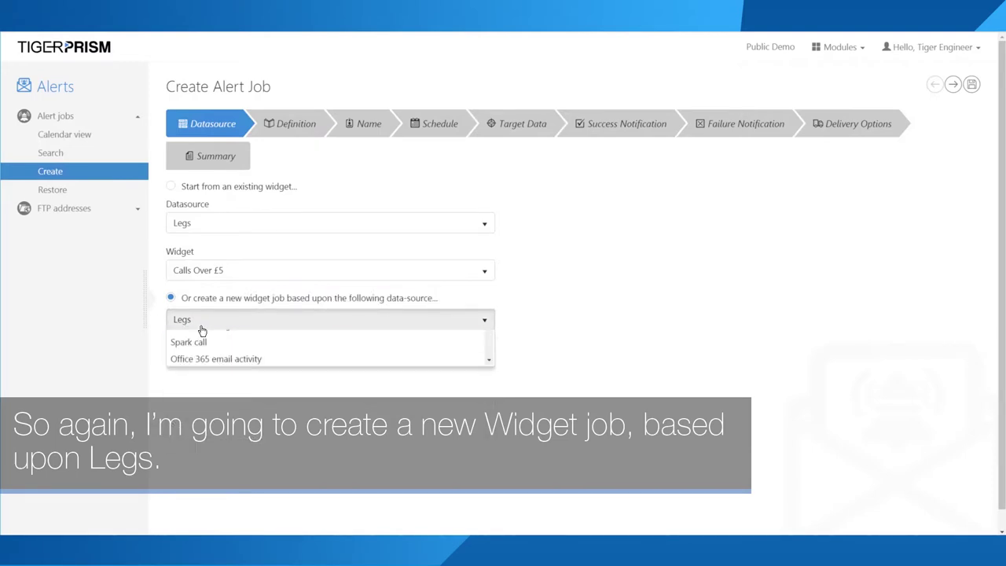
{"action": "left_click", "coordinate": [291, 133]}
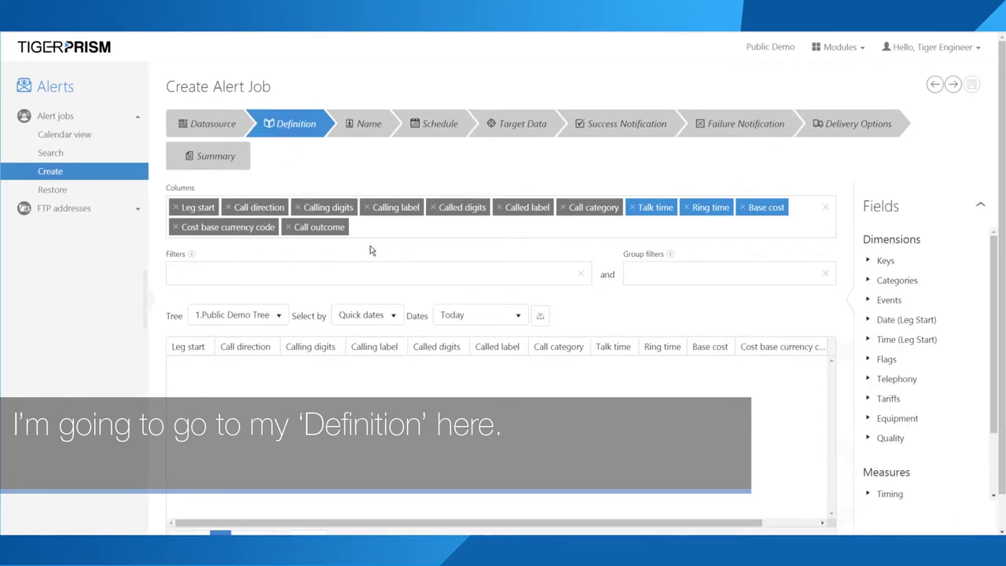
Step: Remove every column except Call category and Base cost
{"action": "left_click", "coordinate": [174, 207]}
{"action": "left_click", "coordinate": [174, 207]}
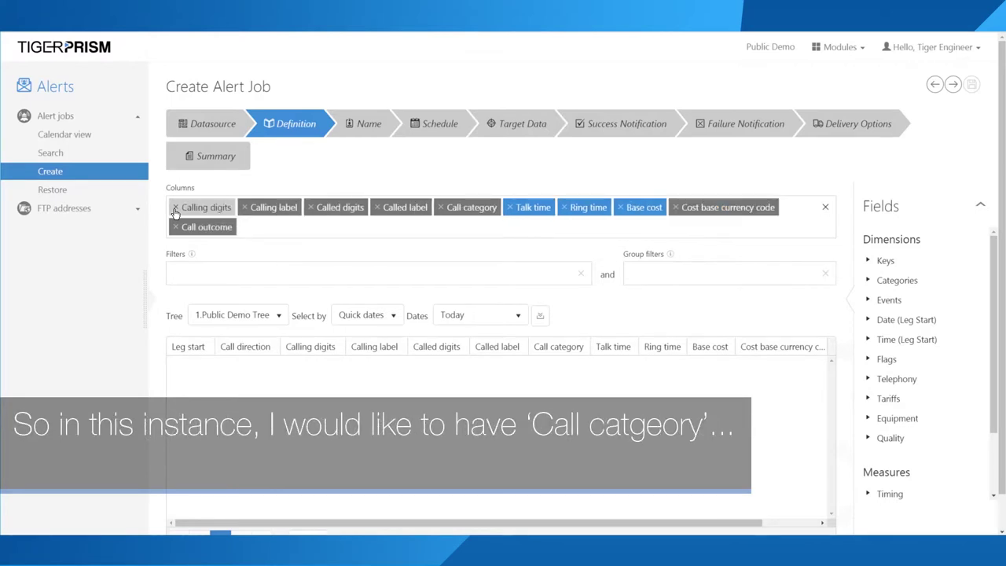
{"action": "left_click", "coordinate": [175, 209]}
{"action": "left_click", "coordinate": [174, 209]}
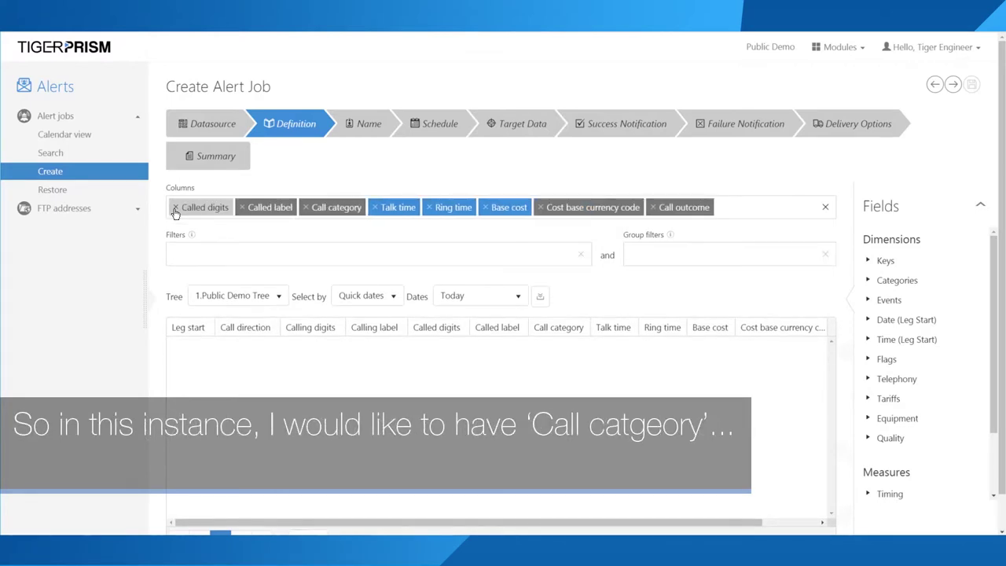
{"action": "left_click", "coordinate": [174, 209]}
{"action": "left_click", "coordinate": [175, 209]}
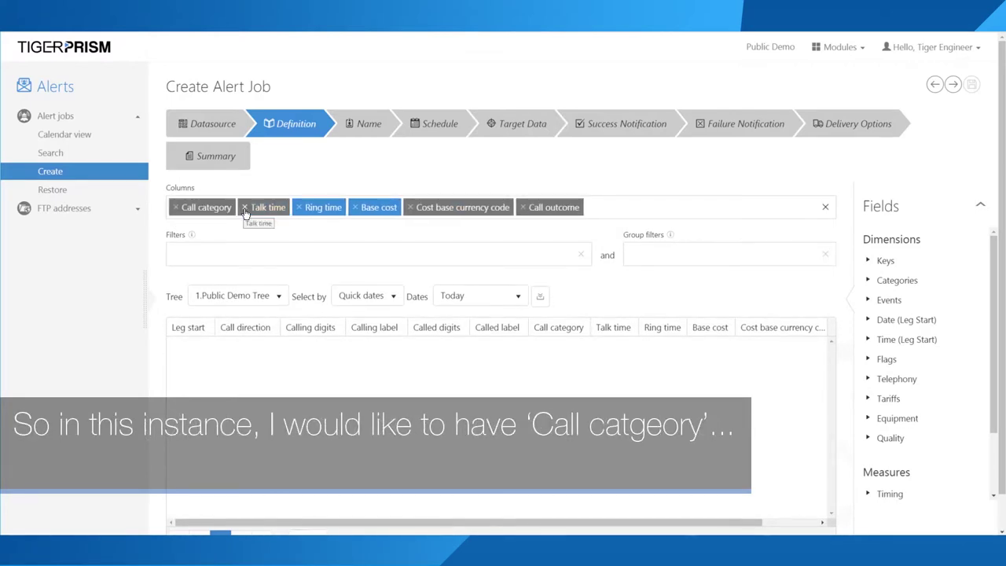
{"action": "left_click", "coordinate": [244, 207]}
{"action": "left_click", "coordinate": [245, 207]}
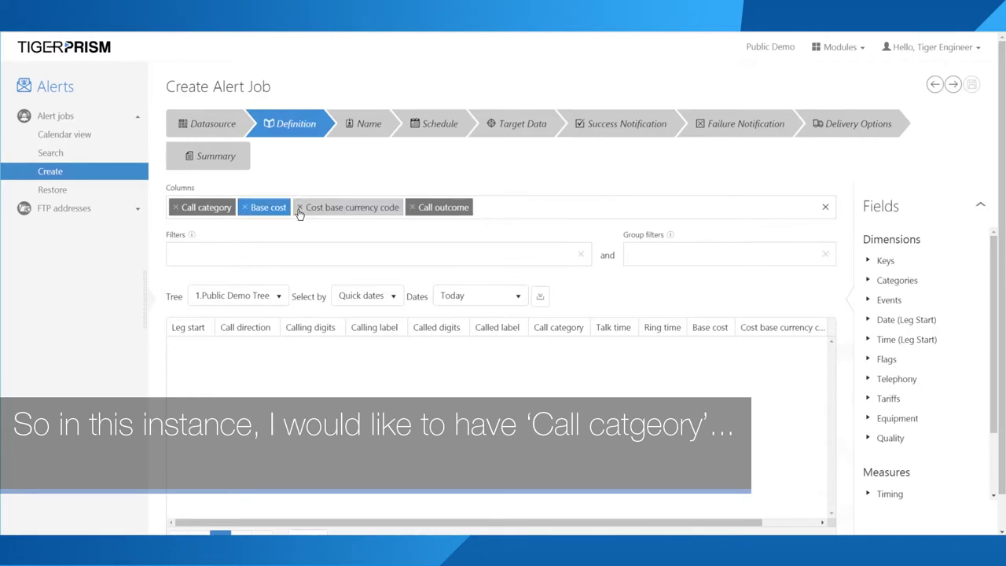
{"action": "left_click", "coordinate": [300, 207]}
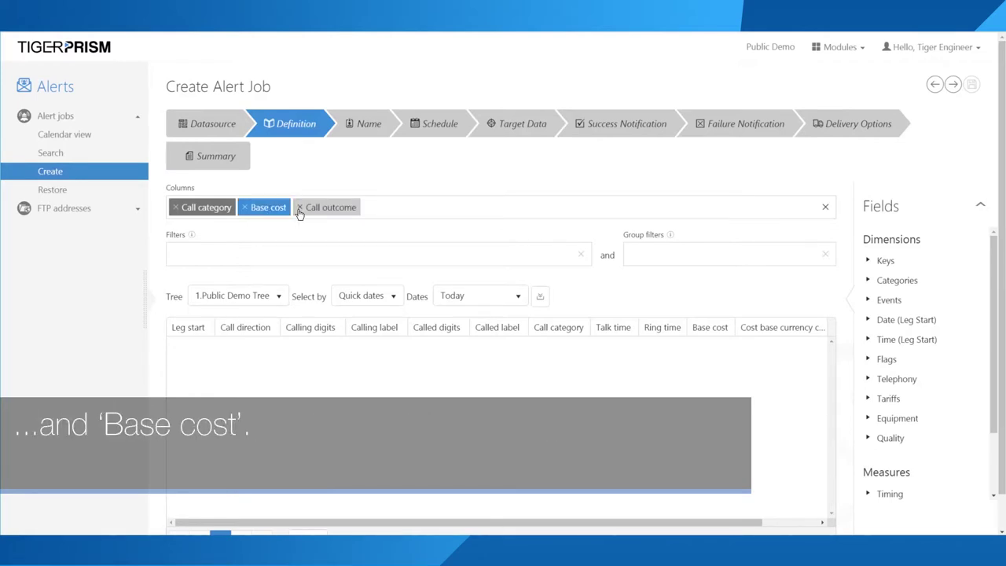
{"action": "left_click", "coordinate": [299, 210]}
Step: Aggregate Base cost with Sum, set dates to October 2018, and run the preview
{"action": "left_click", "coordinate": [267, 206]}
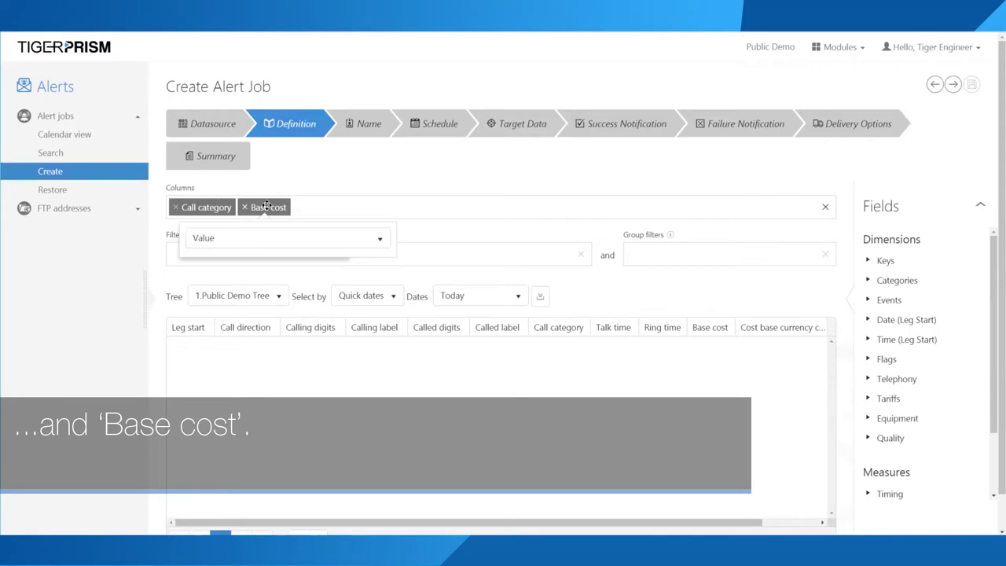
{"action": "left_click", "coordinate": [235, 238]}
{"action": "scroll", "coordinate": [229, 322], "scroll_direction": "down", "scroll_amount": 4}
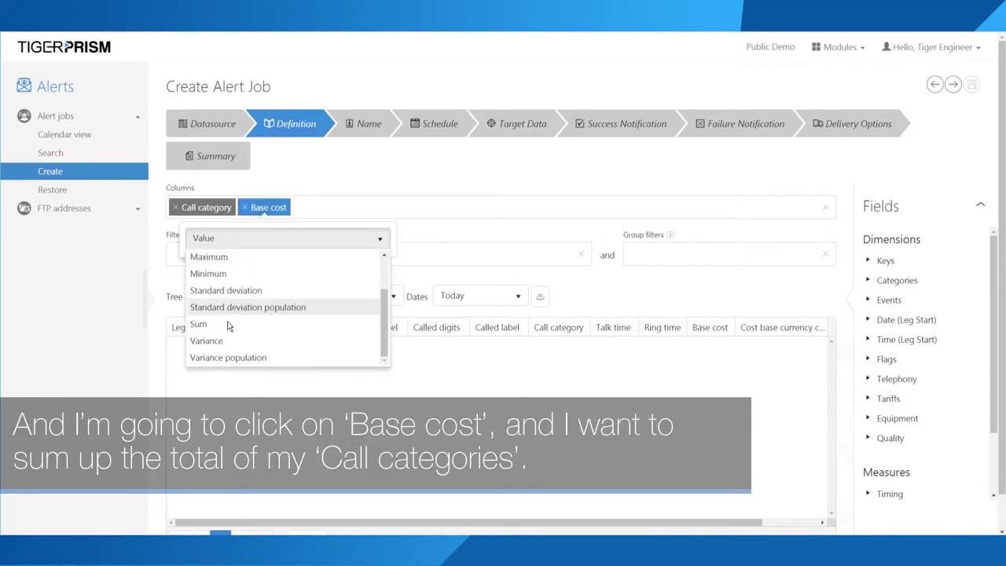
{"action": "left_click", "coordinate": [236, 201]}
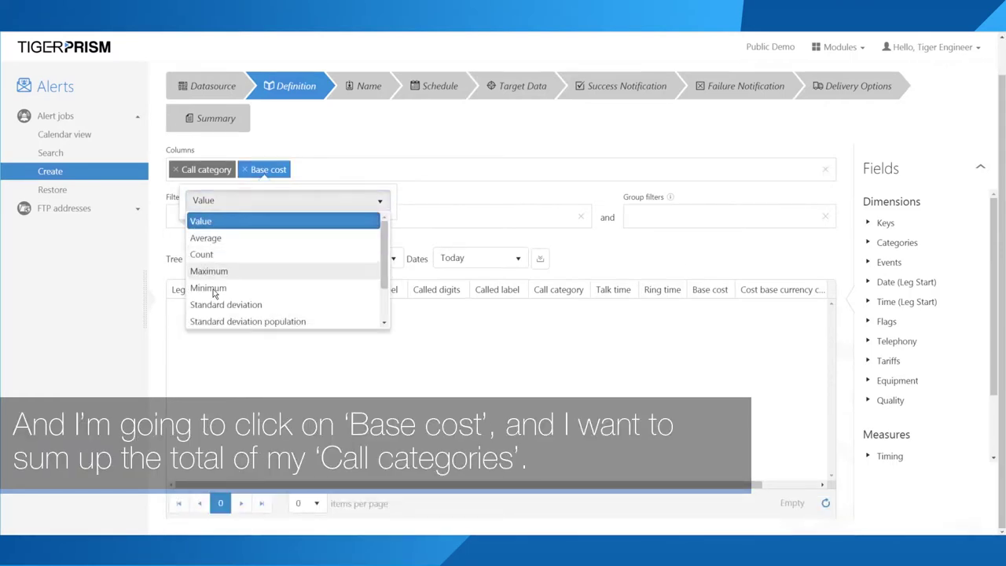
{"action": "scroll", "coordinate": [208, 264], "scroll_direction": "down", "scroll_amount": 1}
{"action": "left_click", "coordinate": [206, 288]}
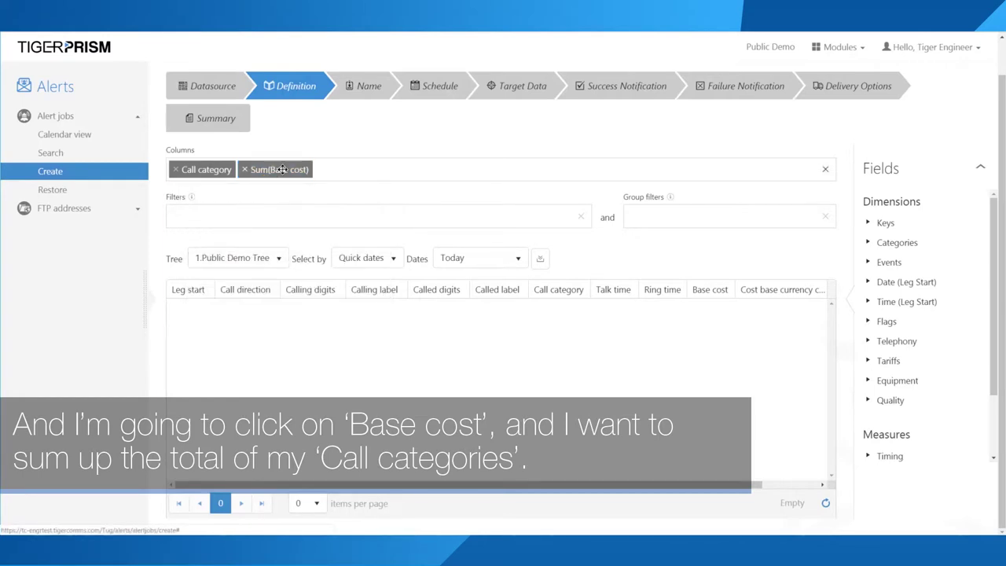
{"action": "left_click", "coordinate": [451, 259]}
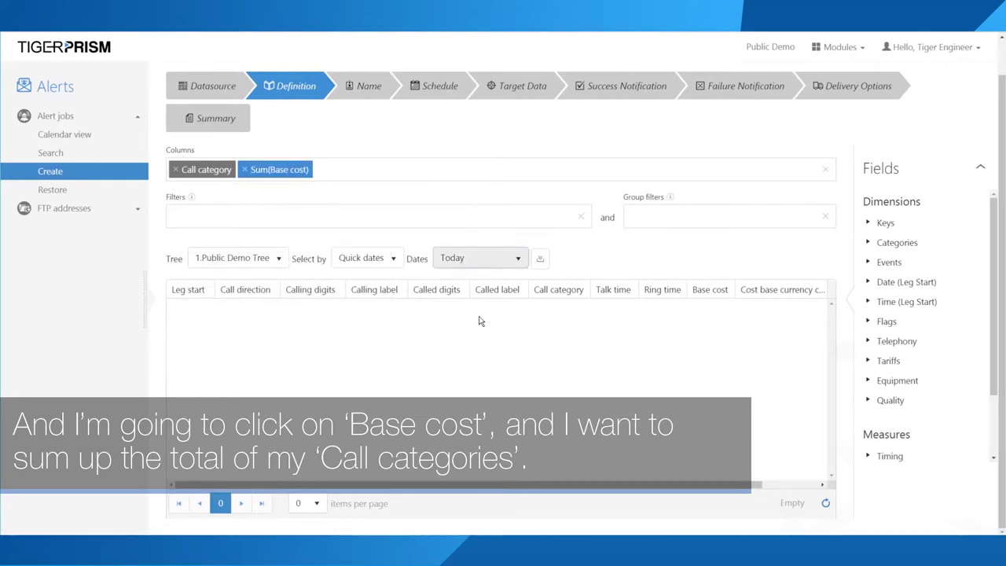
{"action": "scroll", "coordinate": [470, 336], "scroll_direction": "down", "scroll_amount": 5}
{"action": "scroll", "coordinate": [470, 337], "scroll_direction": "up", "scroll_amount": 2}
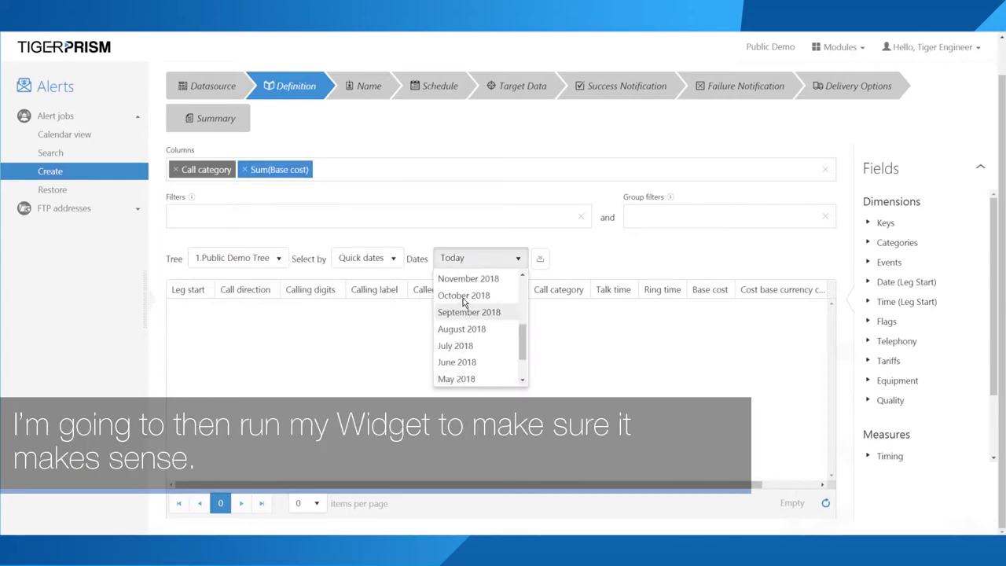
{"action": "left_click", "coordinate": [463, 295]}
{"action": "left_click", "coordinate": [543, 258]}
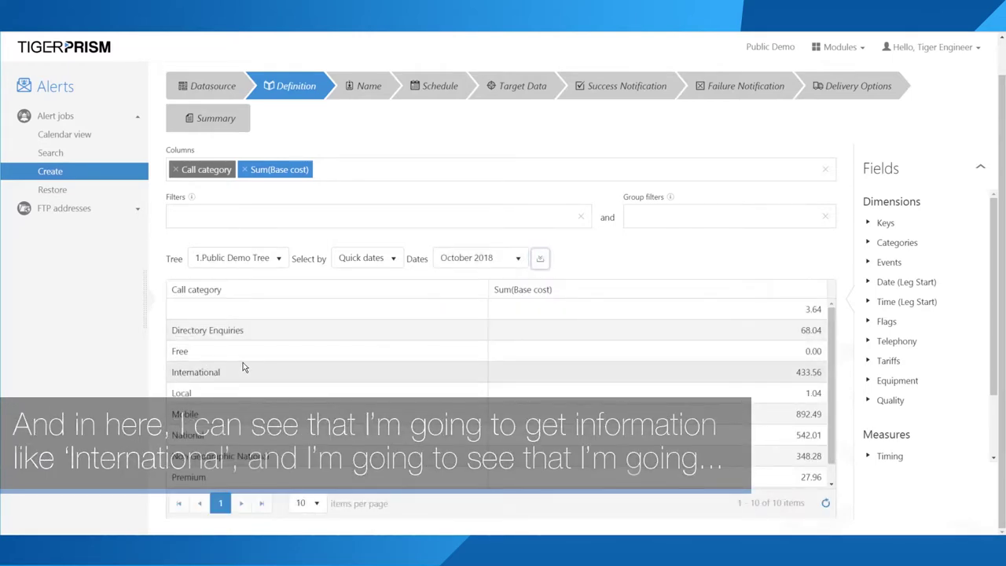
Step: Filter Call category to International, International Free and International Mobile only
{"action": "scroll", "coordinate": [177, 351], "scroll_direction": "down", "scroll_amount": 1}
{"action": "left_click_drag", "start_coordinate": [177, 352], "coordinate": [290, 359]}
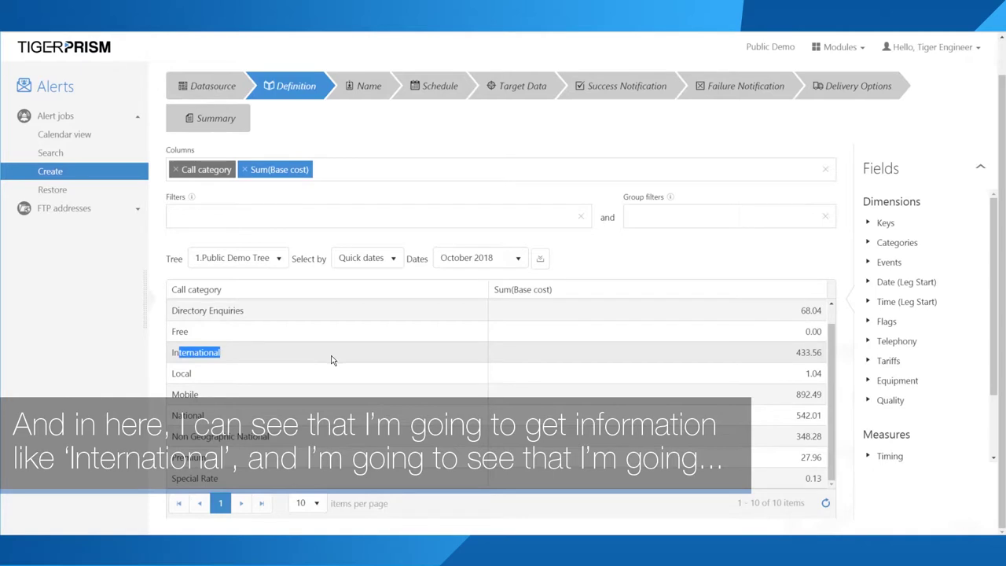
{"action": "left_click_drag", "start_coordinate": [703, 352], "coordinate": [820, 352]}
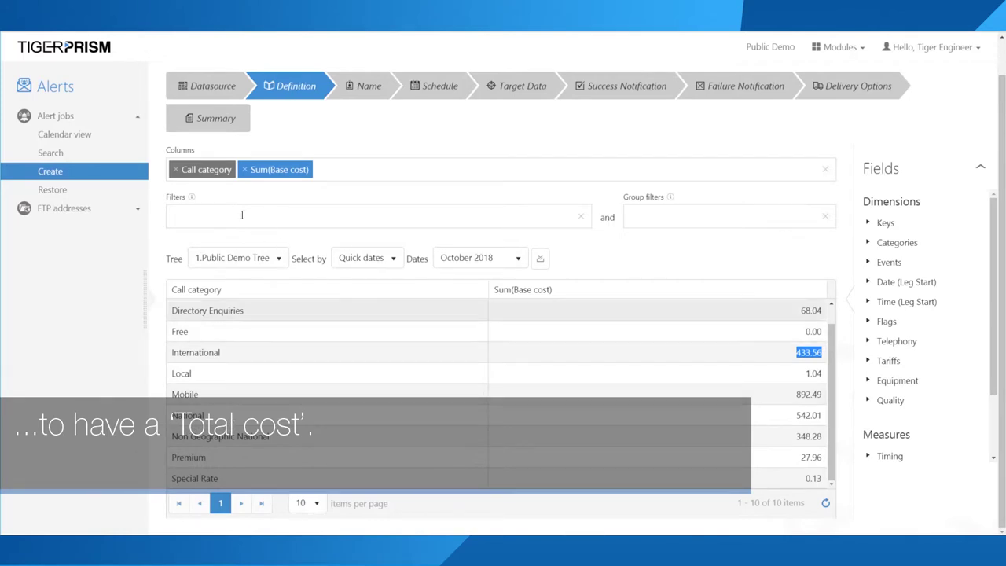
{"action": "left_click_drag", "start_coordinate": [199, 167], "coordinate": [210, 216]}
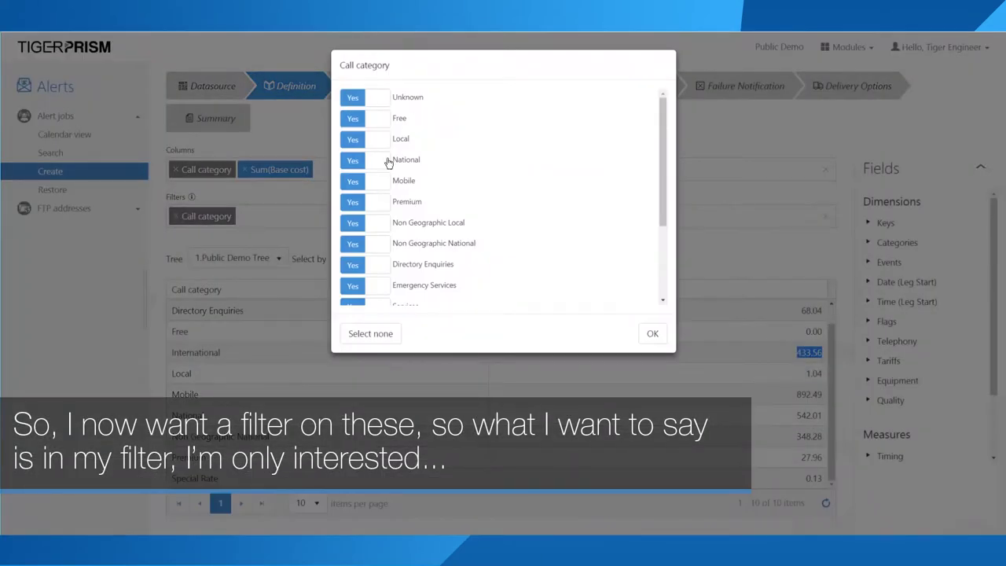
{"action": "left_click", "coordinate": [382, 334]}
{"action": "scroll", "coordinate": [385, 272], "scroll_direction": "down", "scroll_amount": 3}
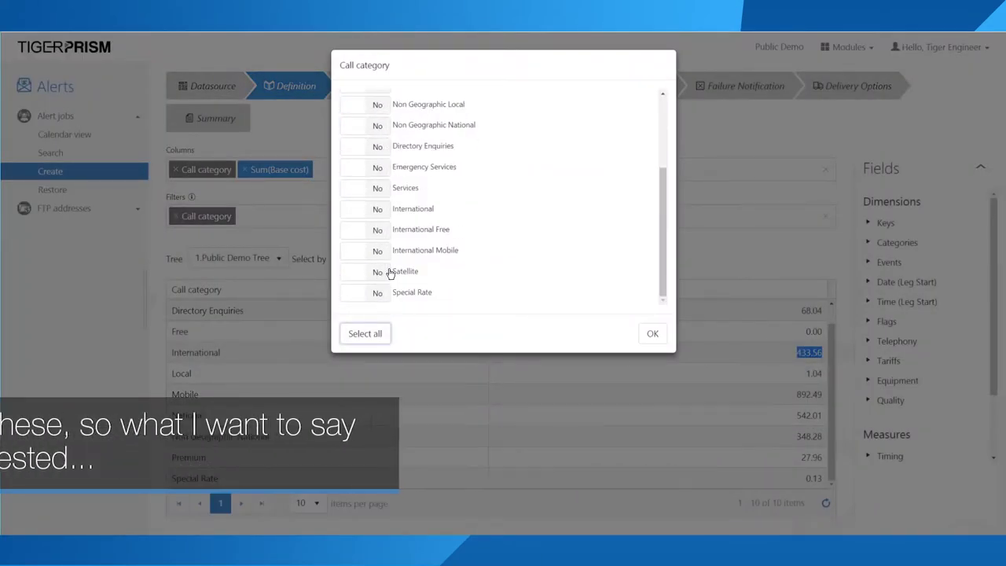
{"action": "left_click", "coordinate": [381, 213]}
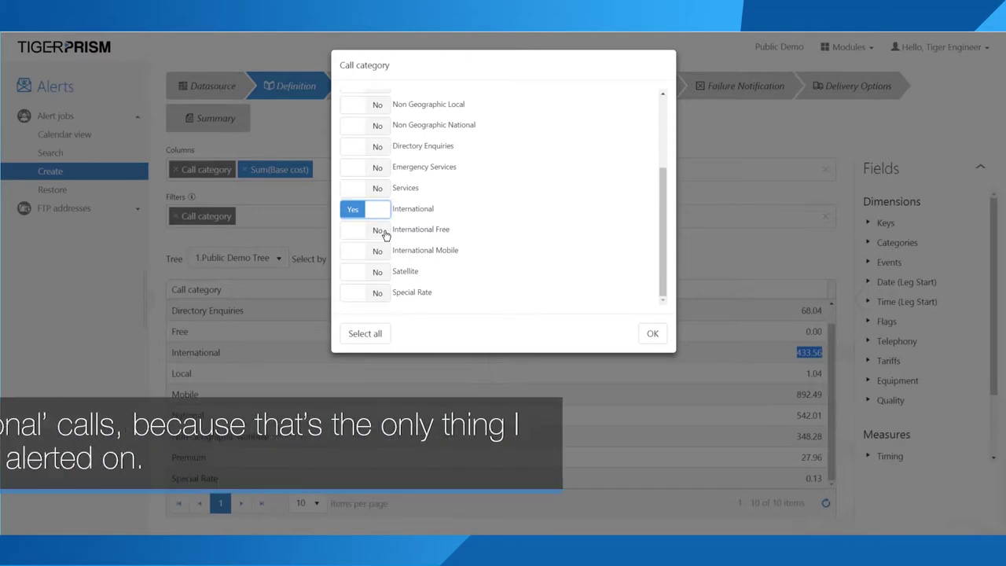
{"action": "left_click", "coordinate": [384, 233]}
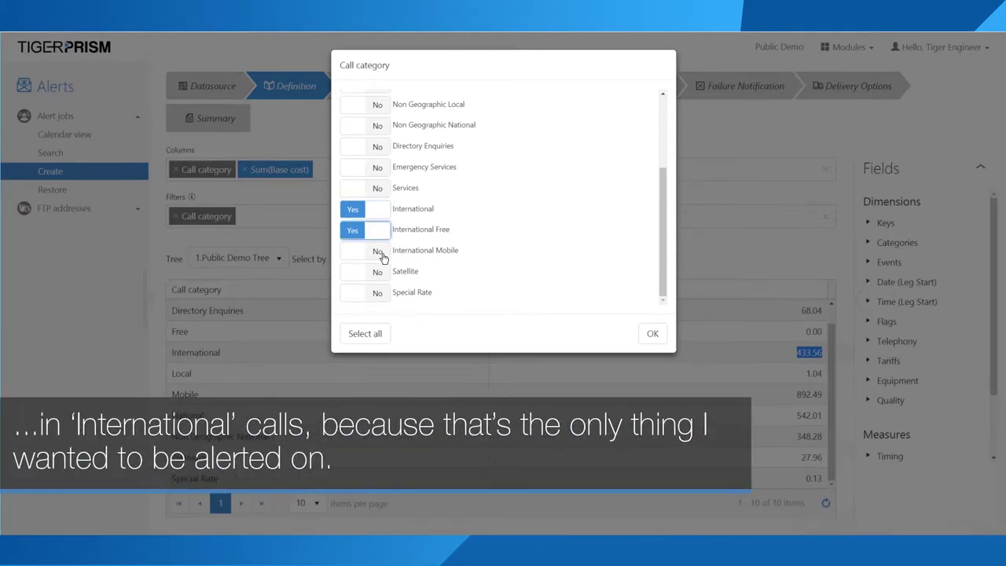
{"action": "left_click", "coordinate": [383, 257]}
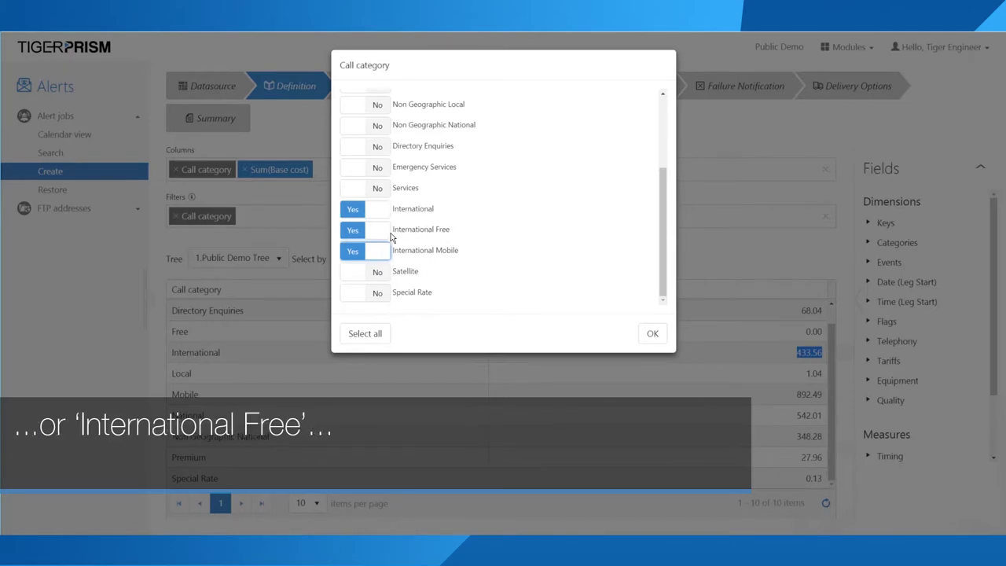
{"action": "scroll", "coordinate": [374, 197], "scroll_direction": "up", "scroll_amount": 3}
{"action": "scroll", "coordinate": [380, 205], "scroll_direction": "down", "scroll_amount": 2}
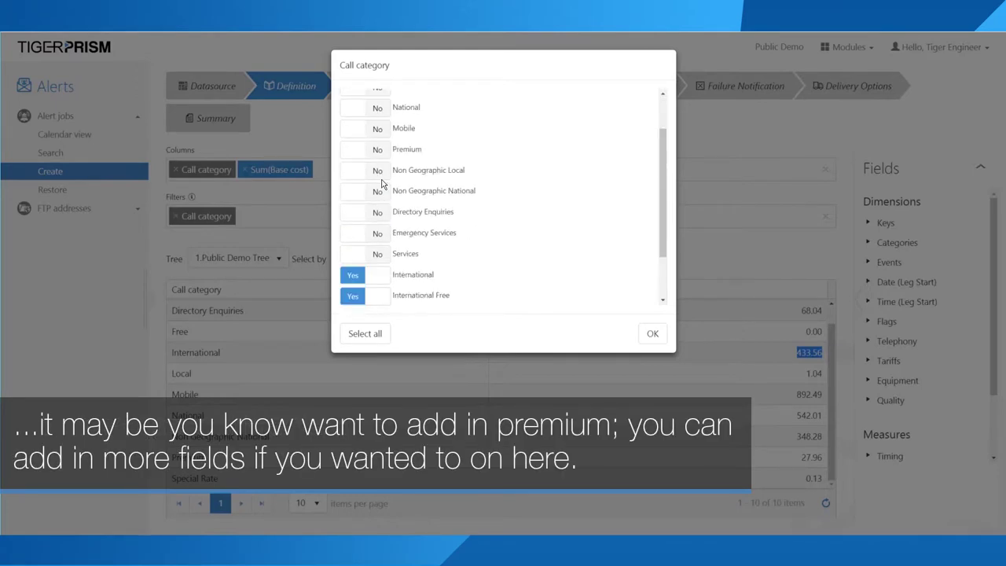
{"action": "scroll", "coordinate": [383, 184], "scroll_direction": "up", "scroll_amount": 3}
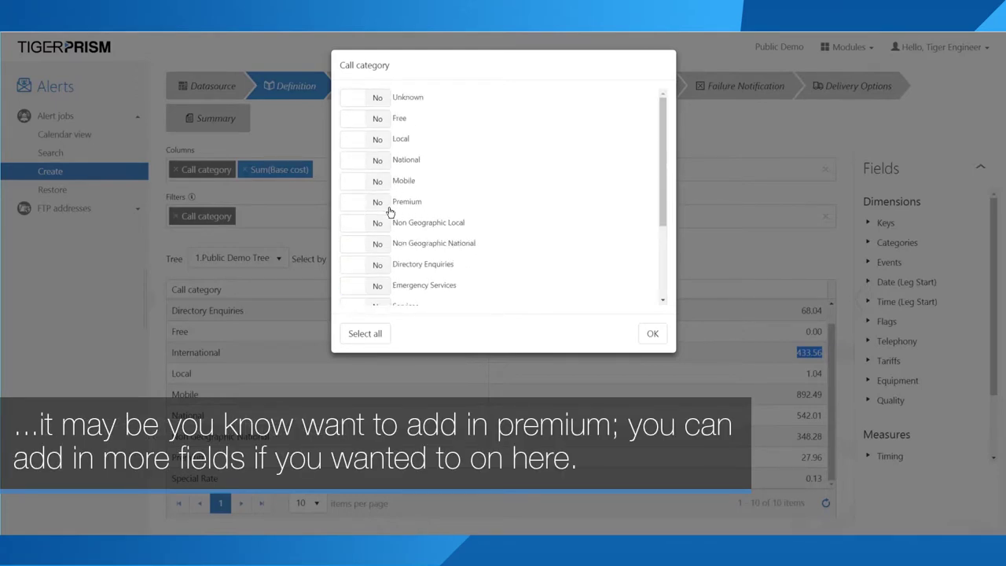
{"action": "left_click", "coordinate": [652, 334]}
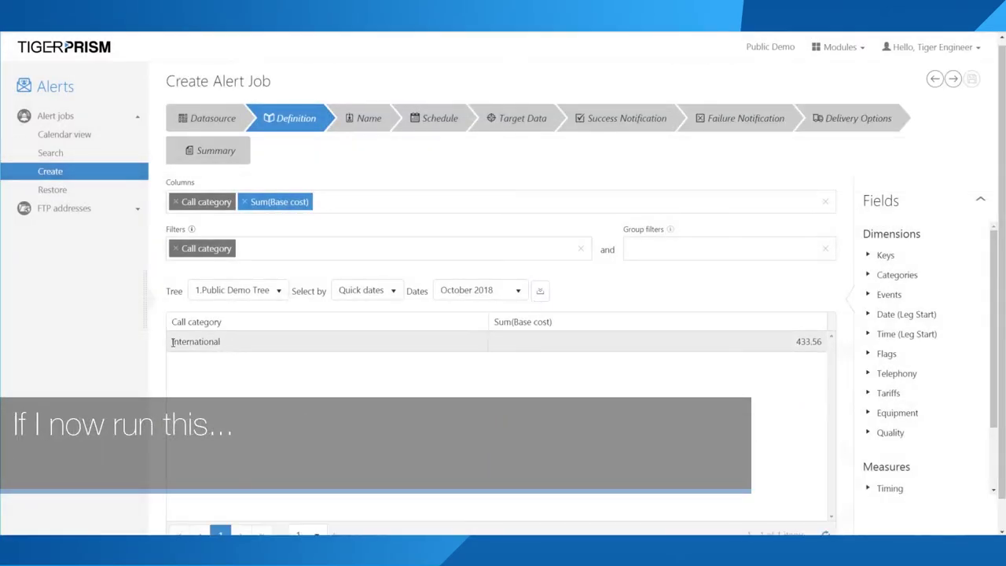
Step: Add a Sum(Base cost) group filter of Is greater than 100
{"action": "left_click_drag", "start_coordinate": [233, 346], "coordinate": [163, 346]}
{"action": "left_click_drag", "start_coordinate": [740, 341], "coordinate": [822, 342]}
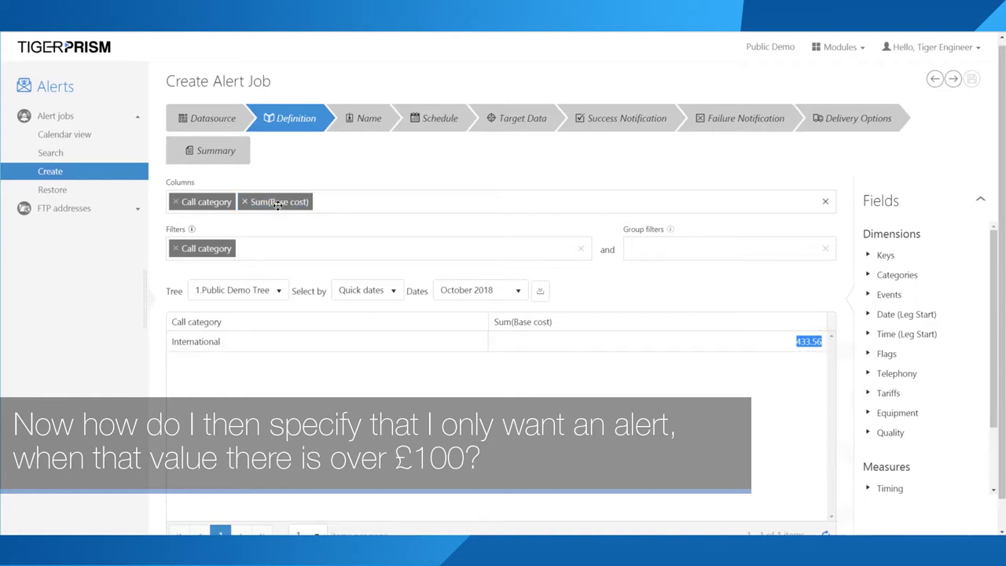
{"action": "left_click_drag", "start_coordinate": [277, 203], "coordinate": [685, 246]}
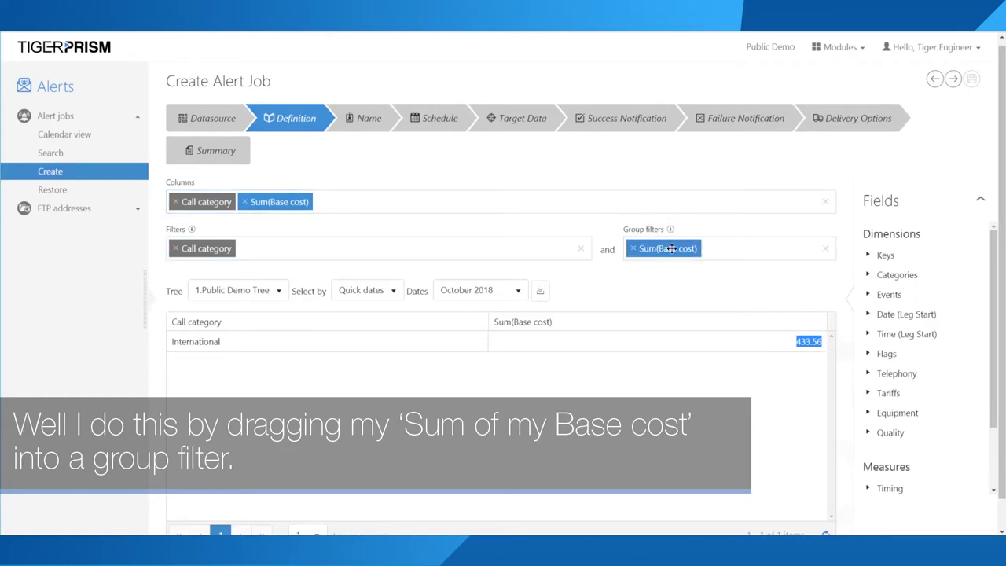
{"action": "left_click", "coordinate": [669, 249]}
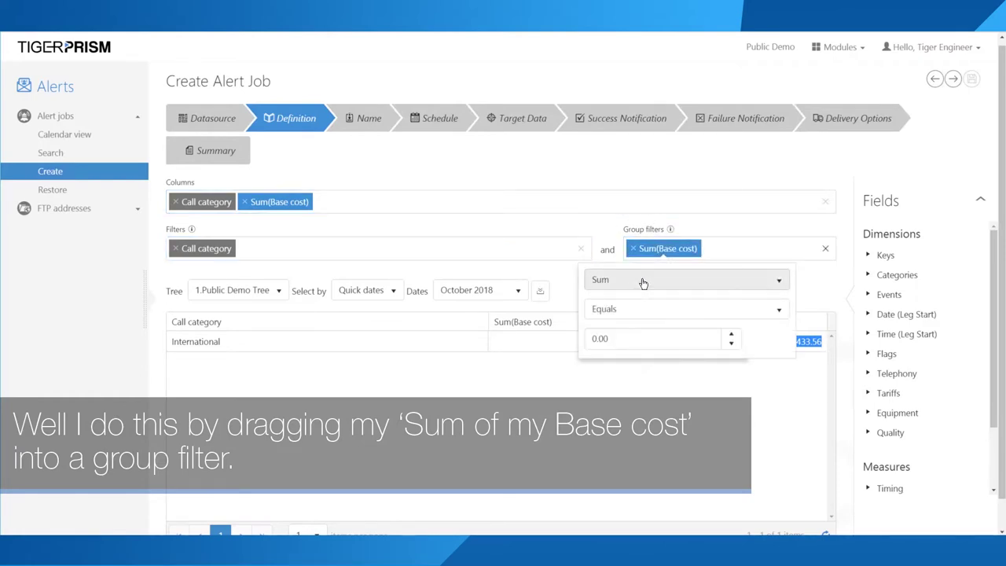
{"action": "left_click", "coordinate": [637, 310]}
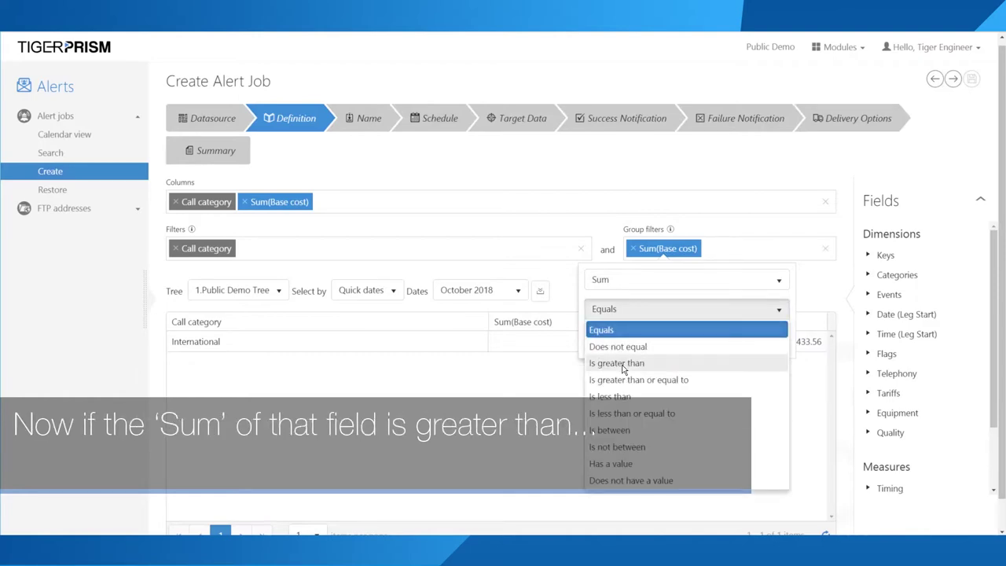
{"action": "left_click", "coordinate": [620, 364]}
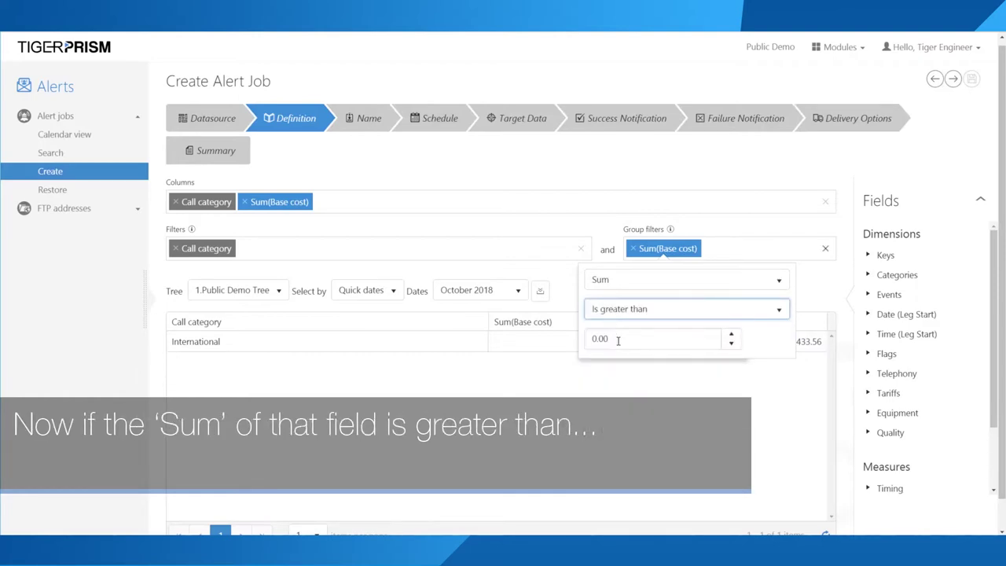
{"action": "left_click", "coordinate": [618, 340]}
{"action": "type", "text": "100"}
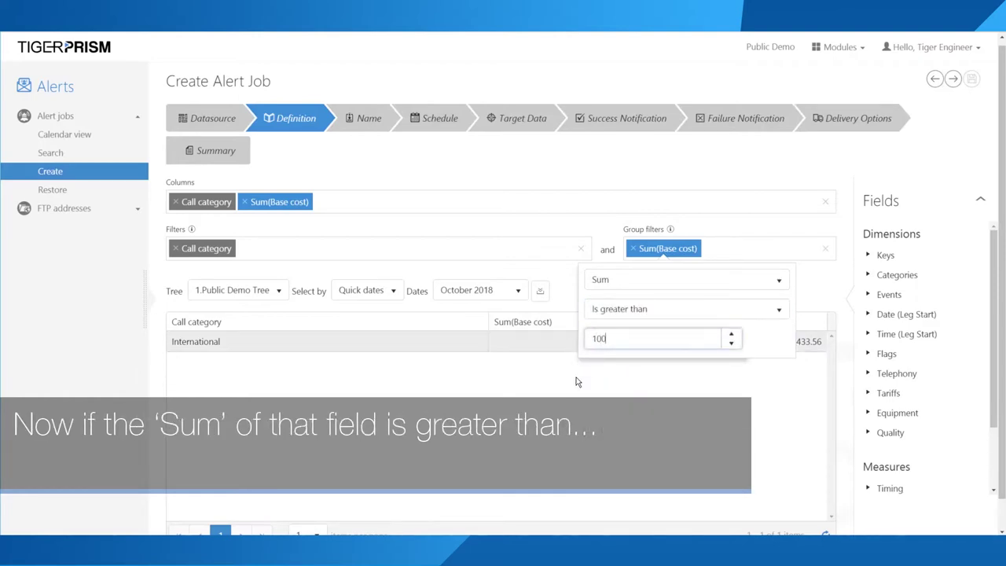
{"action": "left_click", "coordinate": [579, 389]}
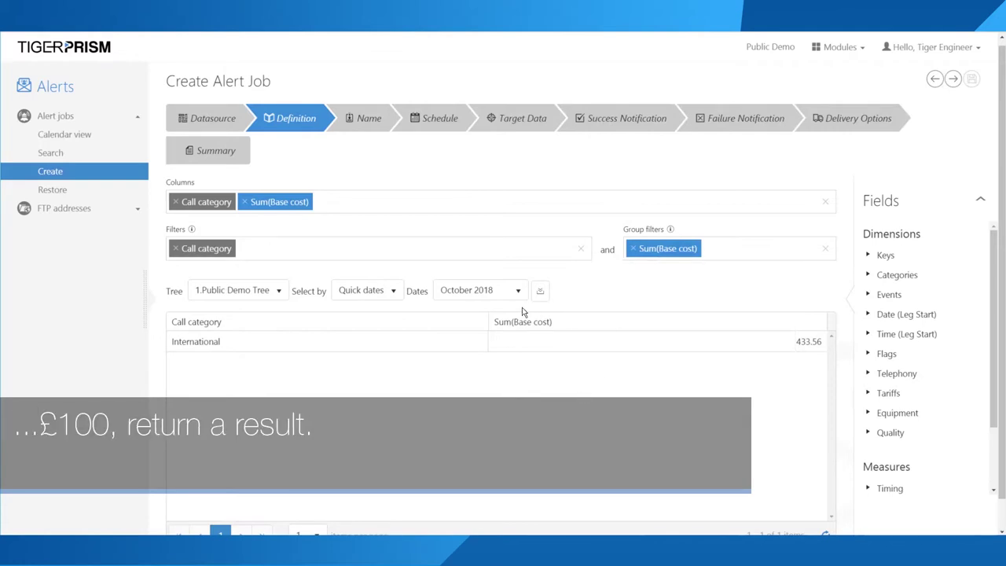
Step: Try a 500 threshold, then return to 100 and rerun the preview showing International 433.56
{"action": "left_click", "coordinate": [667, 249]}
{"action": "left_click", "coordinate": [629, 338]}
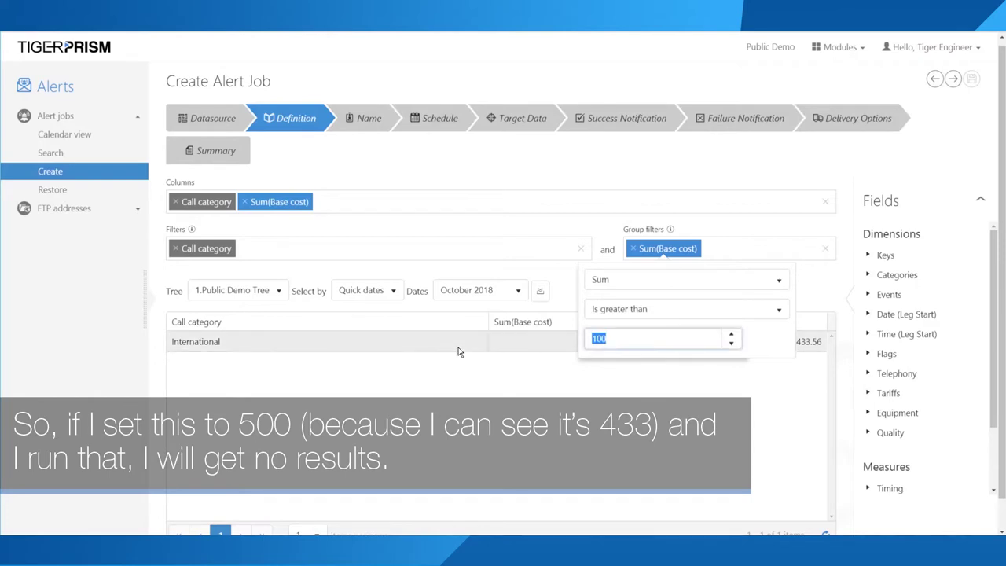
{"action": "type", "text": "500"}
{"action": "left_click", "coordinate": [513, 349]}
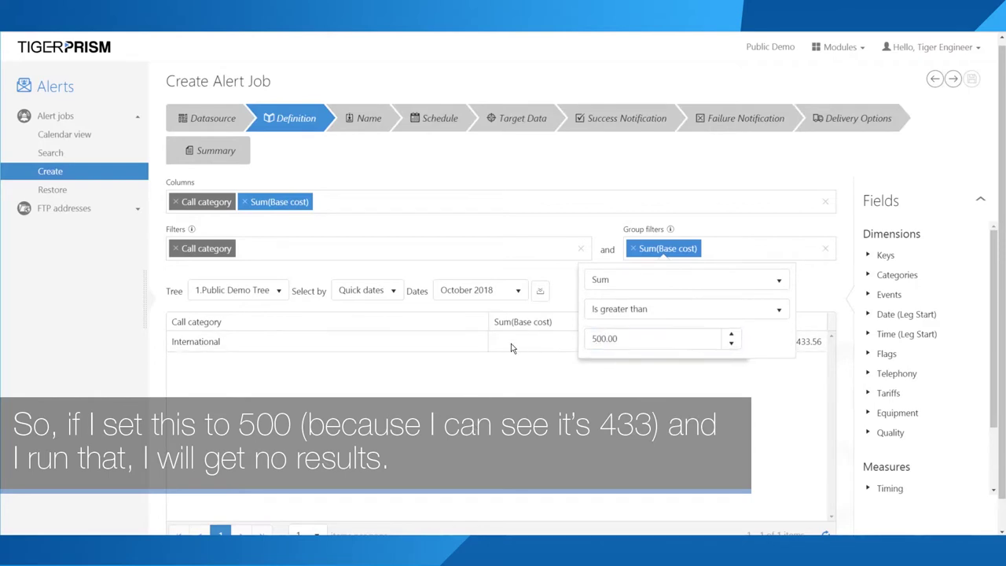
{"action": "left_click", "coordinate": [541, 292]}
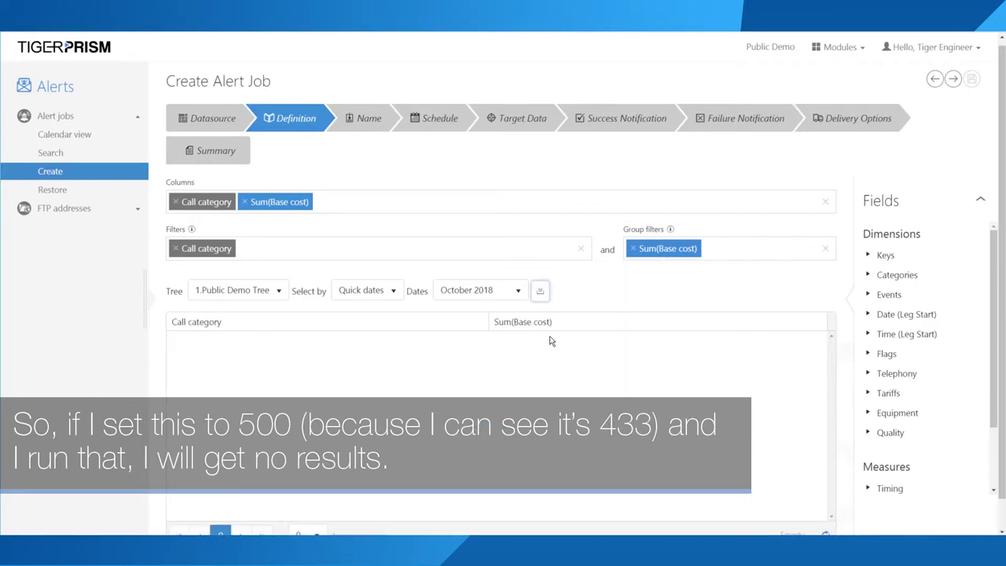
{"action": "left_click", "coordinate": [668, 248]}
{"action": "left_click", "coordinate": [594, 338]}
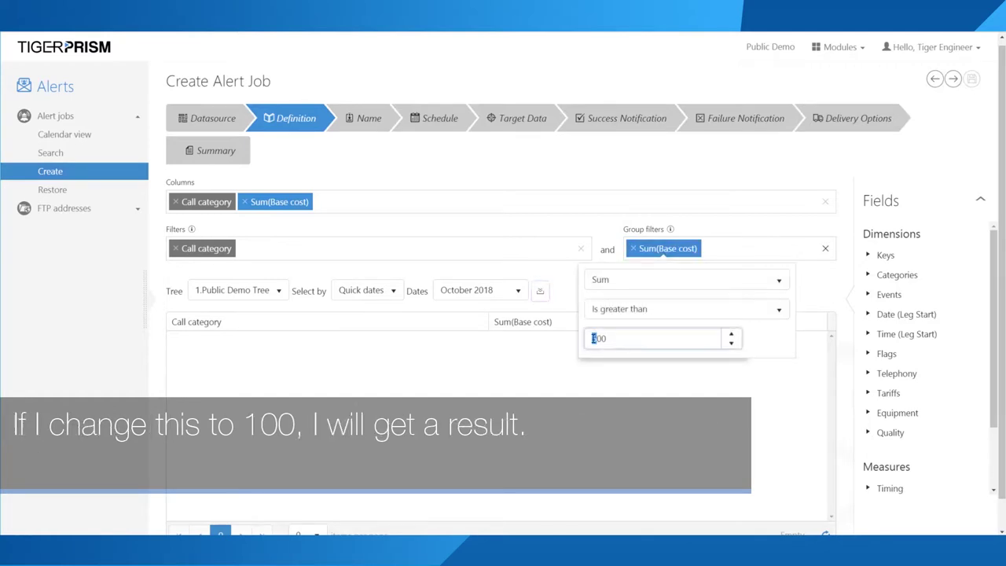
{"action": "type", "text": "1"}
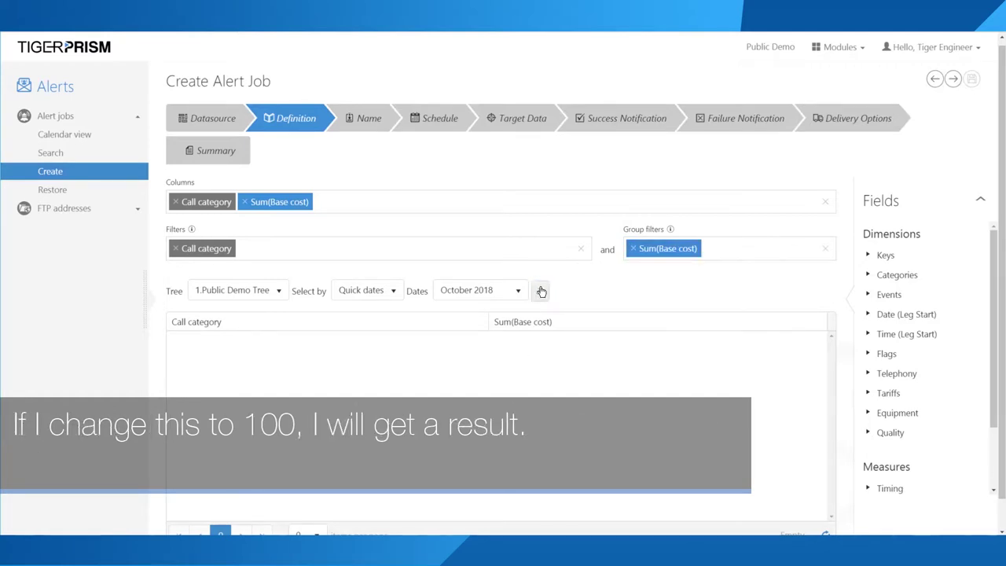
{"action": "left_click", "coordinate": [540, 291]}
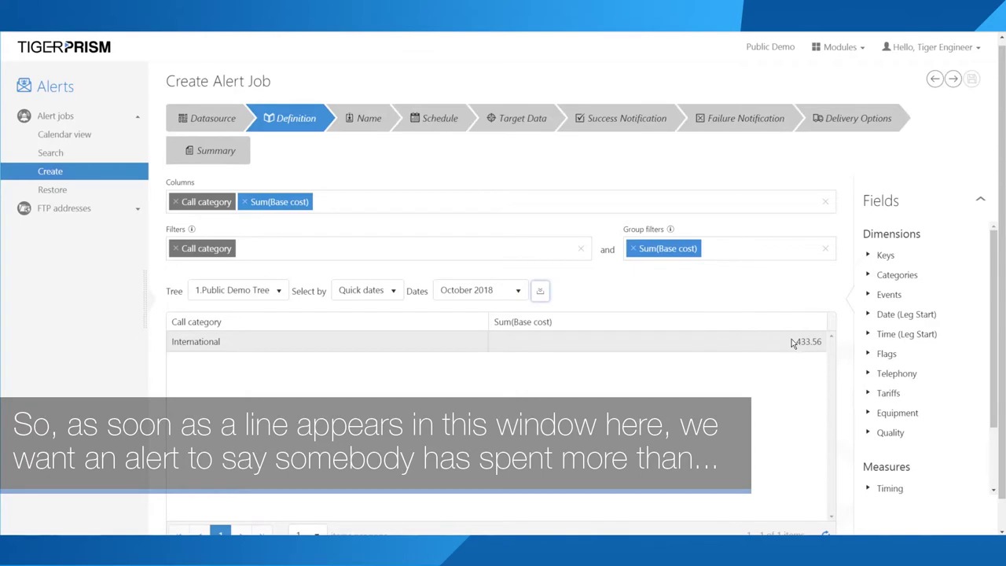
{"action": "left_click_drag", "start_coordinate": [792, 341], "coordinate": [823, 341]}
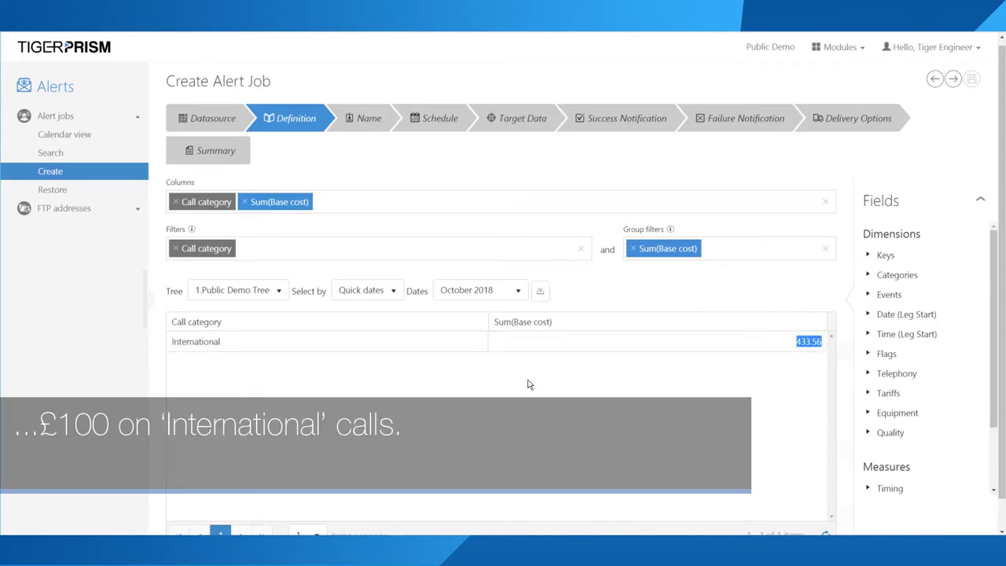
Step: Name the alert job 'International Calls Over £100' using the saved name suggestion
{"action": "left_click", "coordinate": [362, 130]}
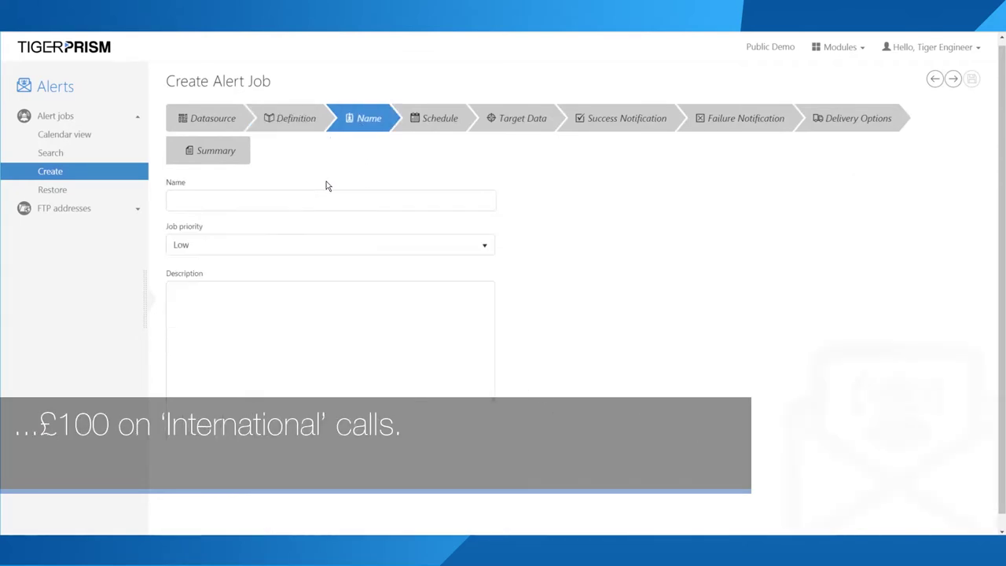
{"action": "left_click", "coordinate": [239, 196]}
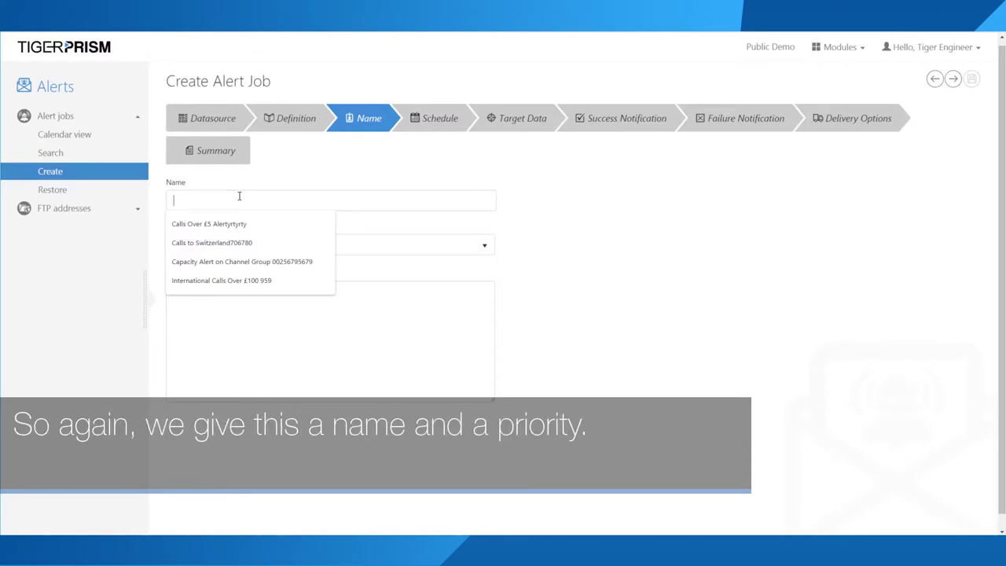
{"action": "type", "text": "Inet"}
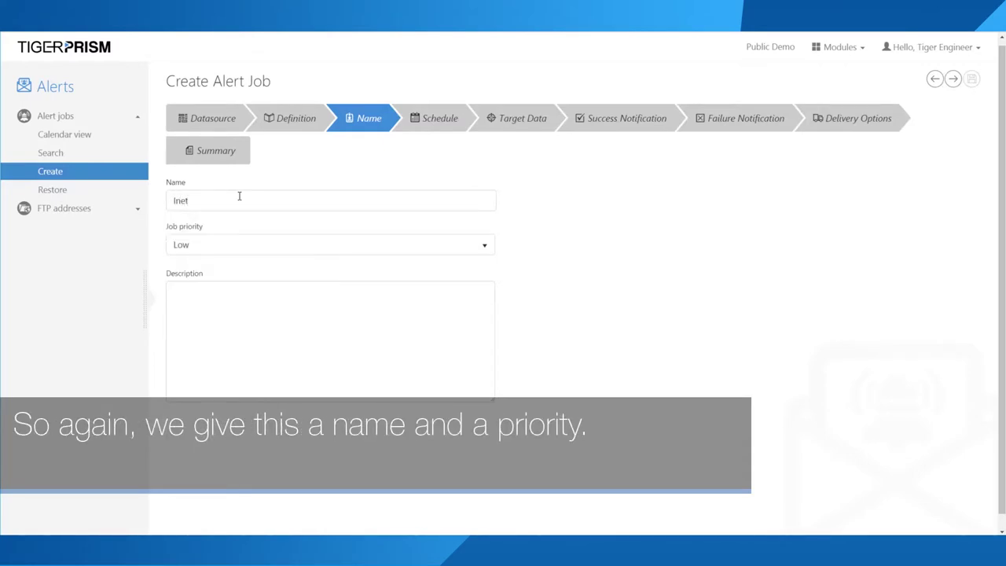
{"action": "key", "text": "BackSpace"}
{"action": "type", "text": "t"}
{"action": "left_click", "coordinate": [231, 224]}
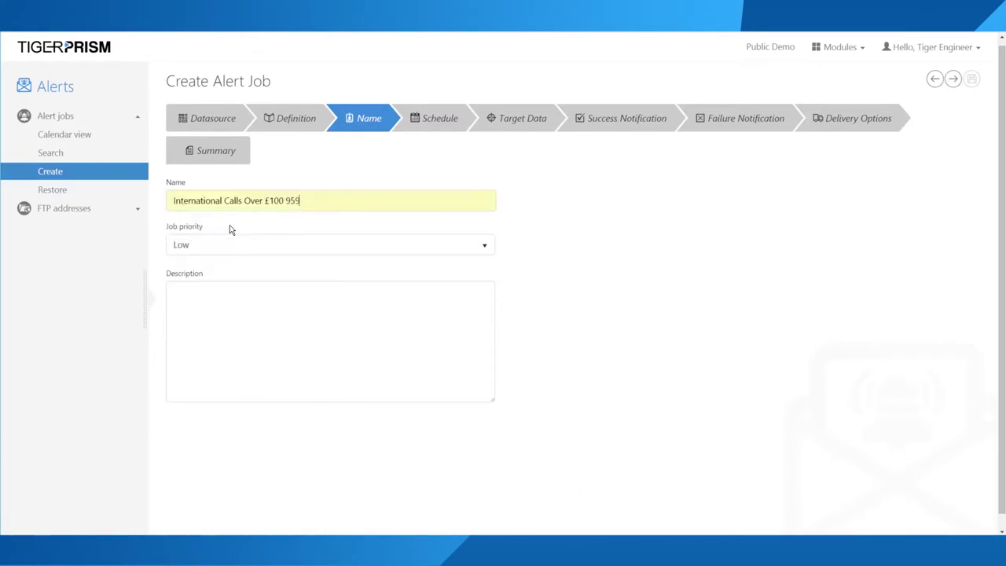
{"action": "left_click_drag", "start_coordinate": [281, 200], "coordinate": [312, 199]}
{"action": "key", "text": "BackSpace"}
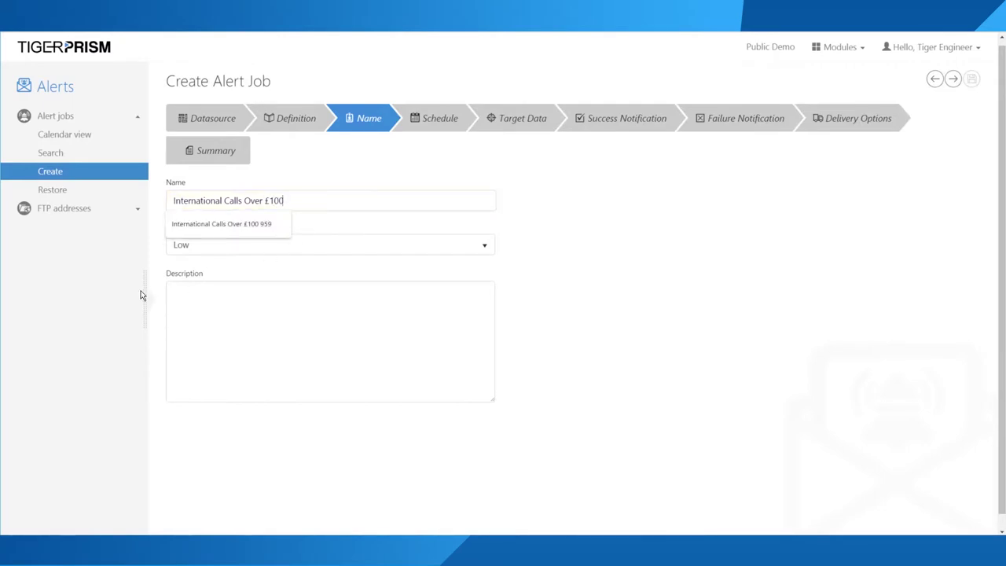
{"action": "triple_click", "coordinate": [313, 194]}
{"action": "left_click", "coordinate": [260, 303]}
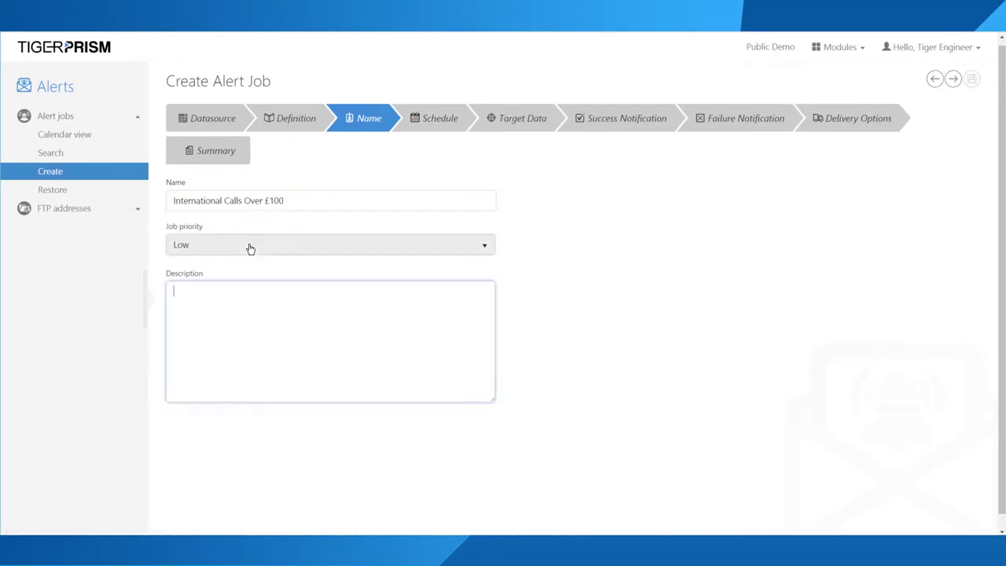
Step: Keep the job priority at Low and continue to the Schedule step
{"action": "left_click", "coordinate": [266, 241]}
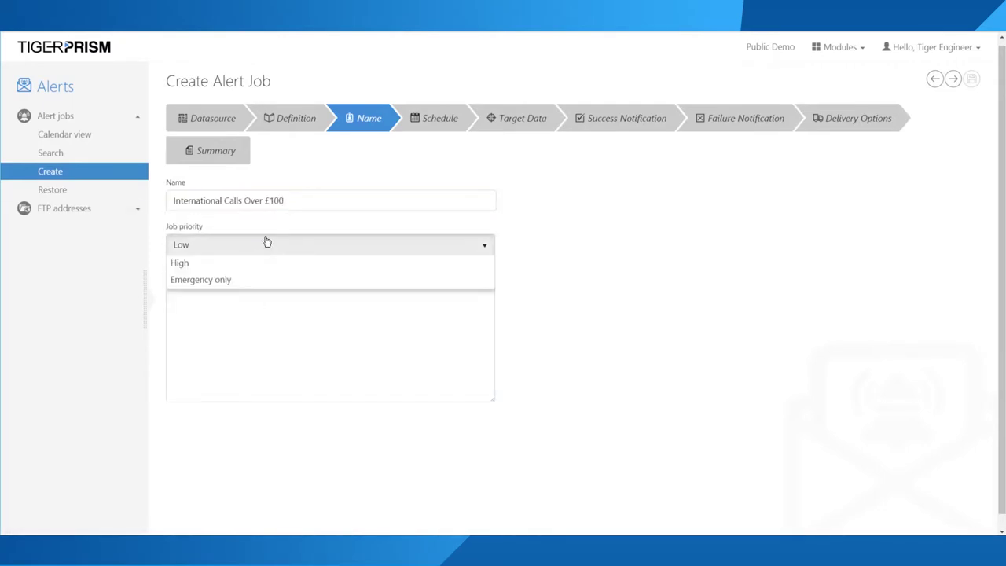
{"action": "left_click", "coordinate": [380, 243]}
{"action": "left_click", "coordinate": [421, 127]}
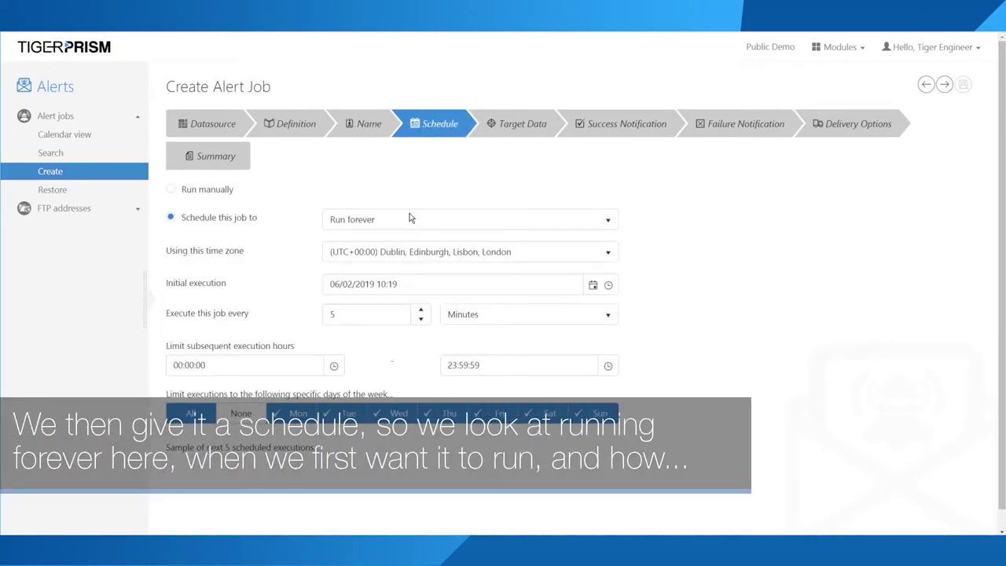
{"action": "left_click", "coordinate": [410, 255]}
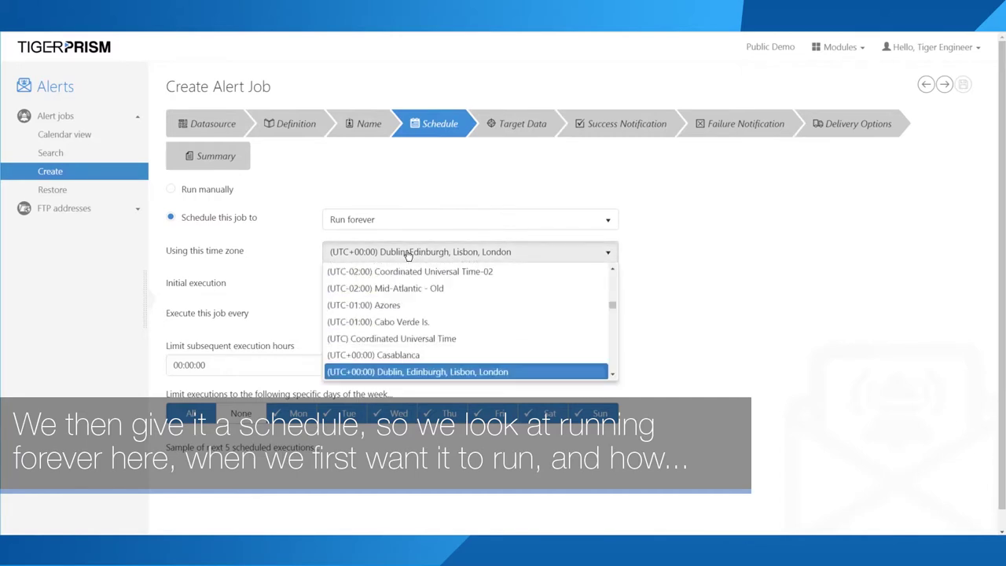
{"action": "left_click", "coordinate": [408, 258]}
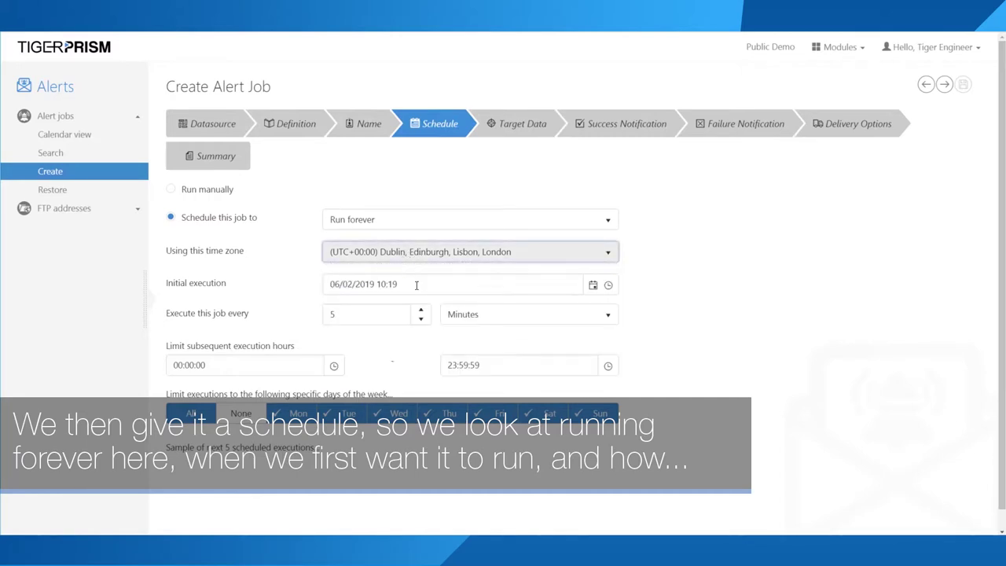
{"action": "left_click", "coordinate": [447, 316]}
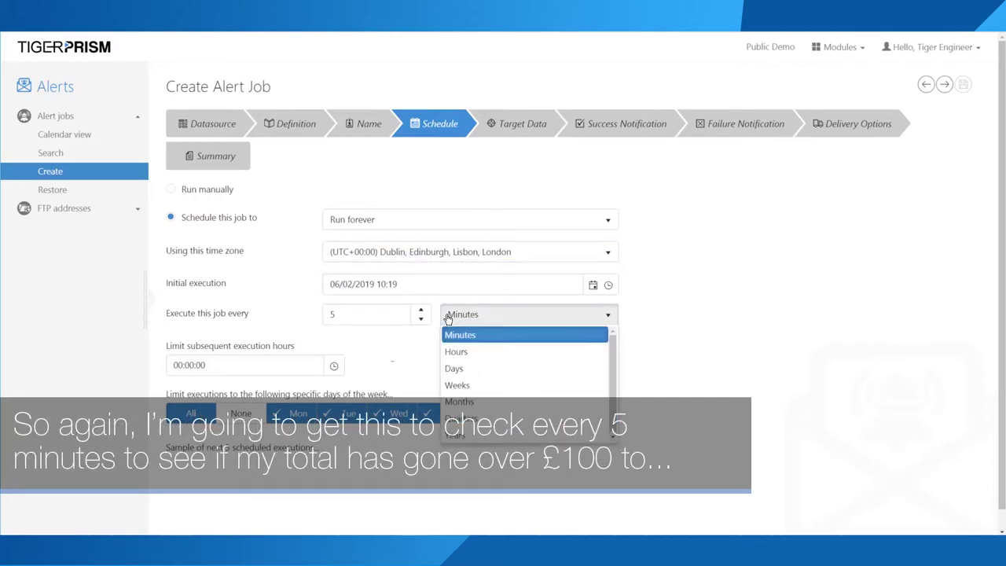
{"action": "left_click", "coordinate": [464, 336]}
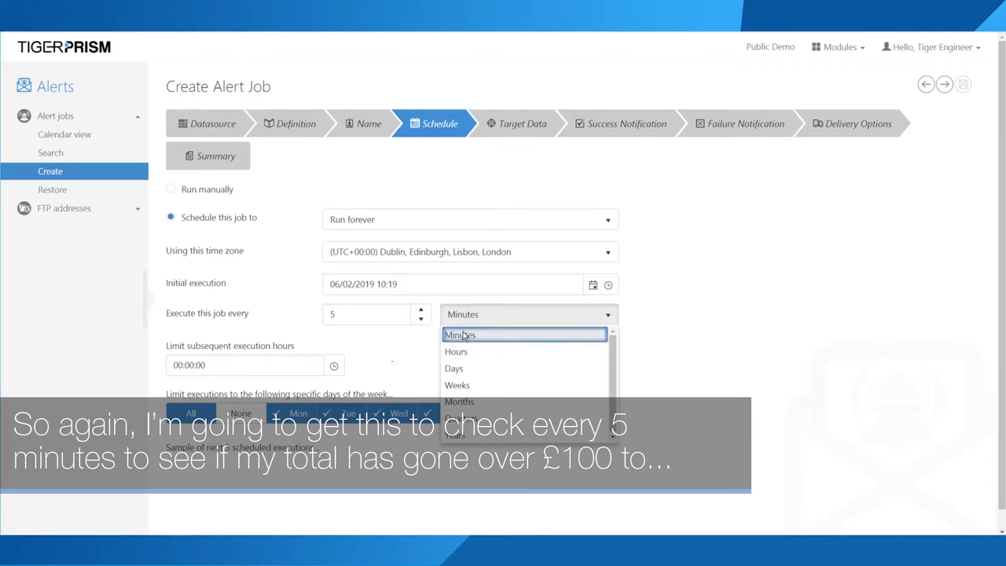
{"action": "double_click", "coordinate": [421, 323]}
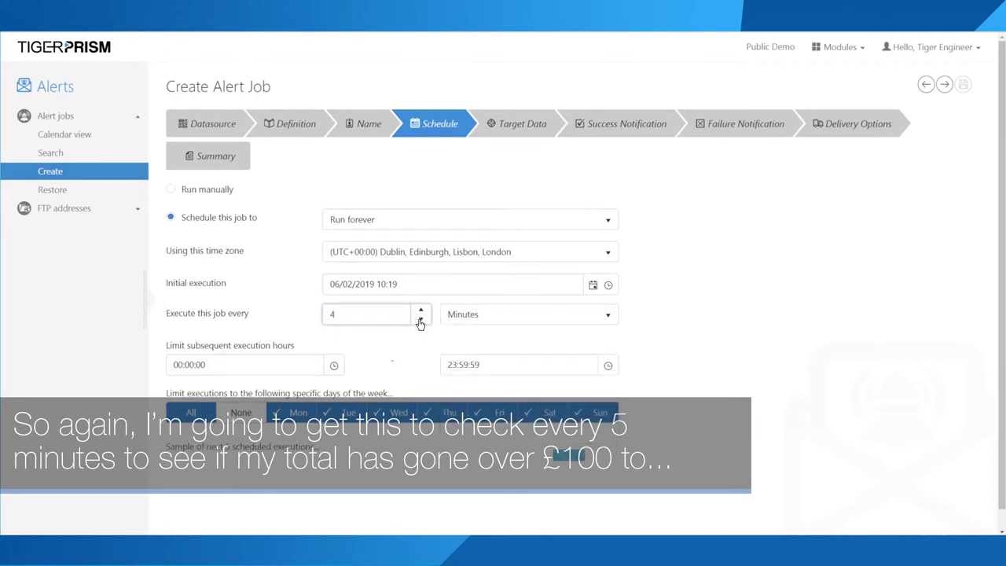
{"action": "double_click", "coordinate": [421, 310]}
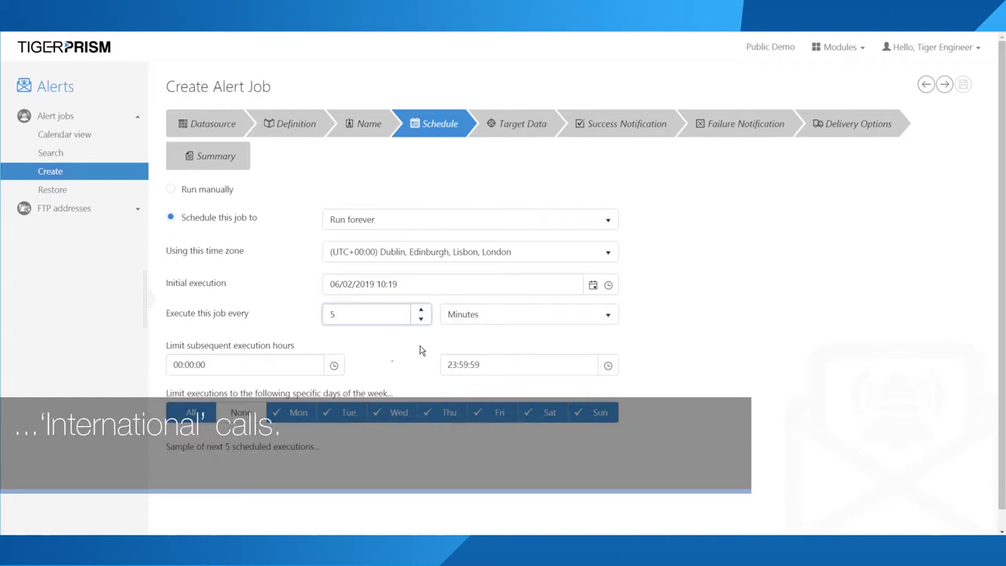
Step: Target a 1-Day period of data with a 0-day offset
{"action": "left_click", "coordinate": [499, 129]}
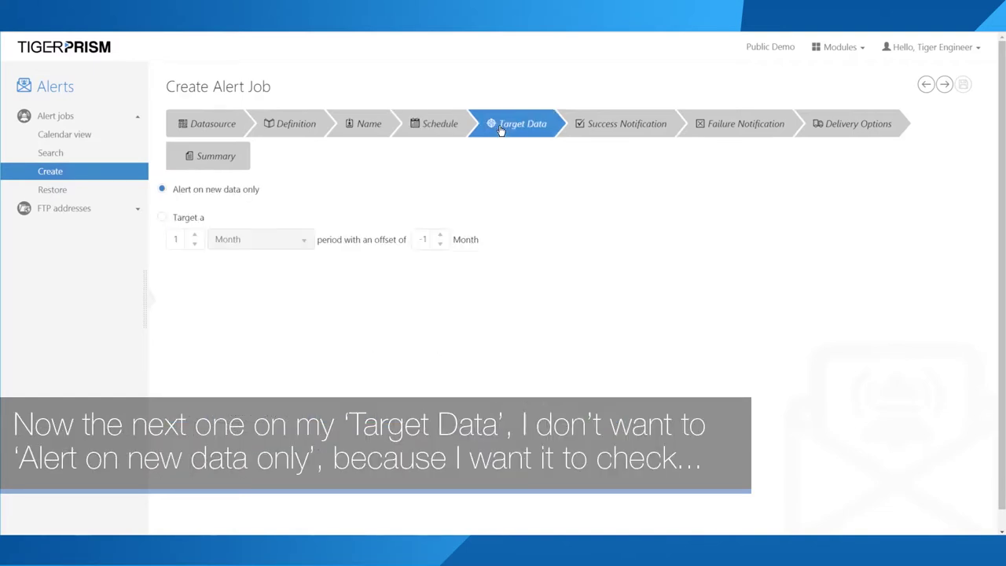
{"action": "left_click", "coordinate": [197, 221]}
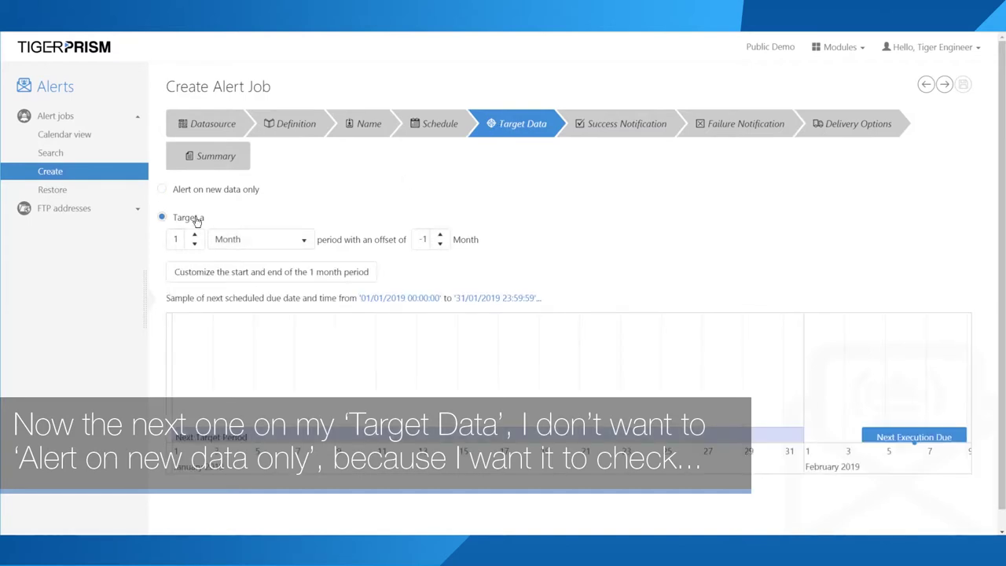
{"action": "left_click", "coordinate": [249, 189]}
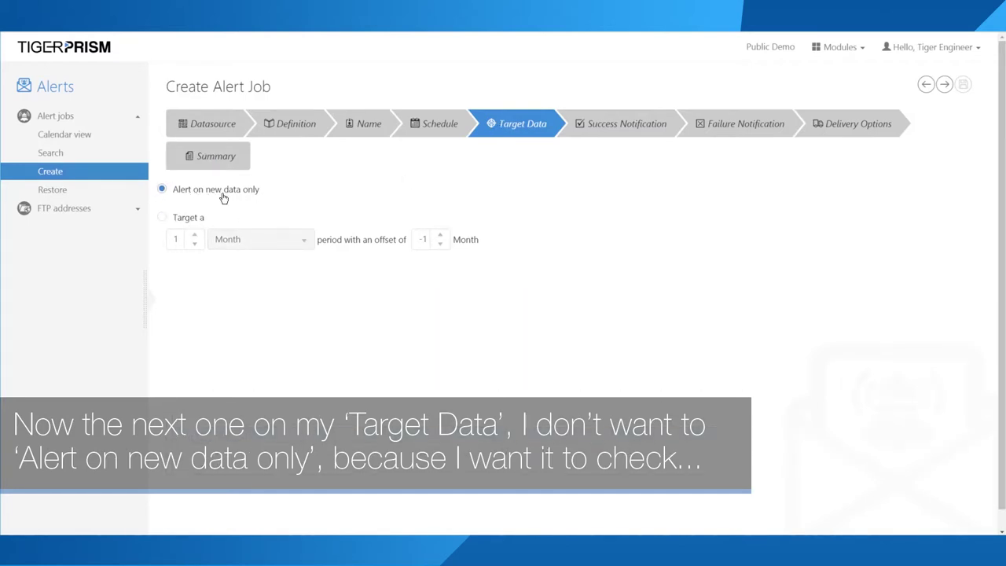
{"action": "left_click", "coordinate": [183, 219]}
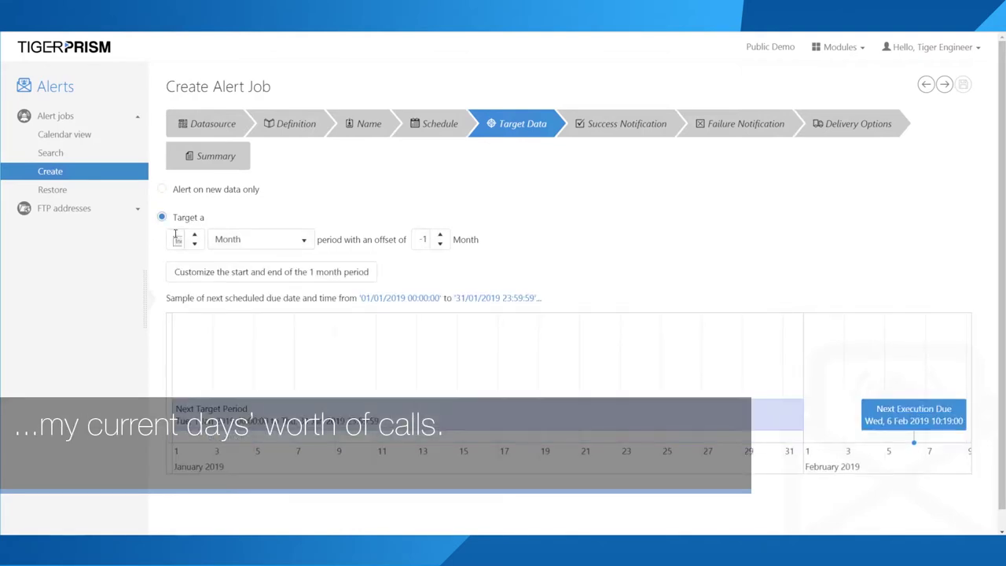
{"action": "left_click", "coordinate": [264, 242]}
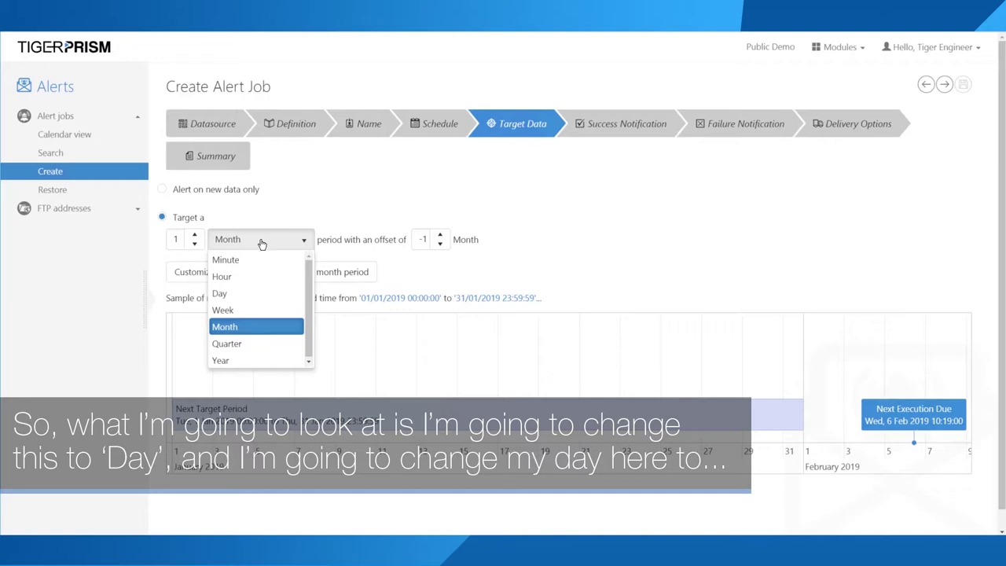
{"action": "left_click", "coordinate": [233, 294]}
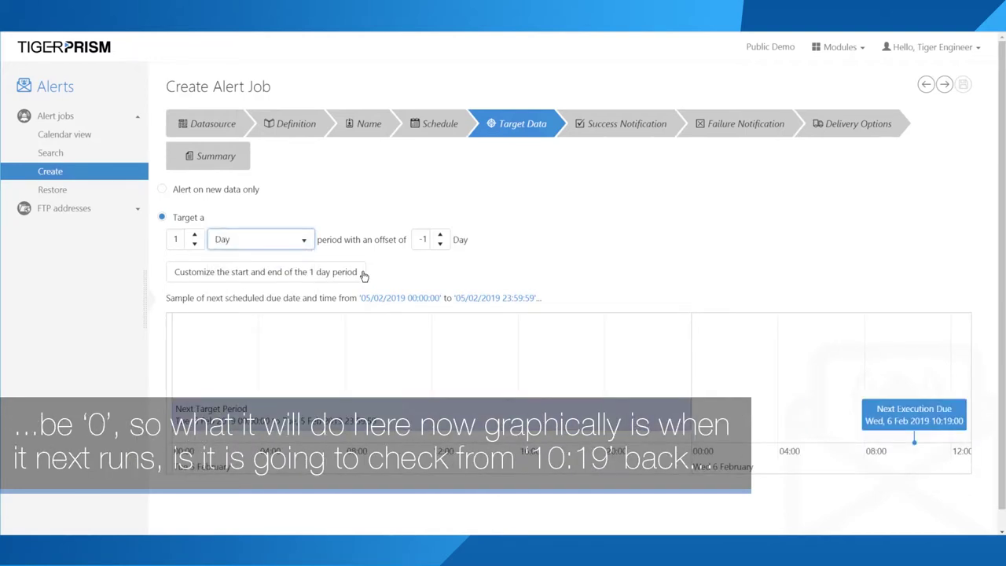
{"action": "left_click", "coordinate": [439, 235]}
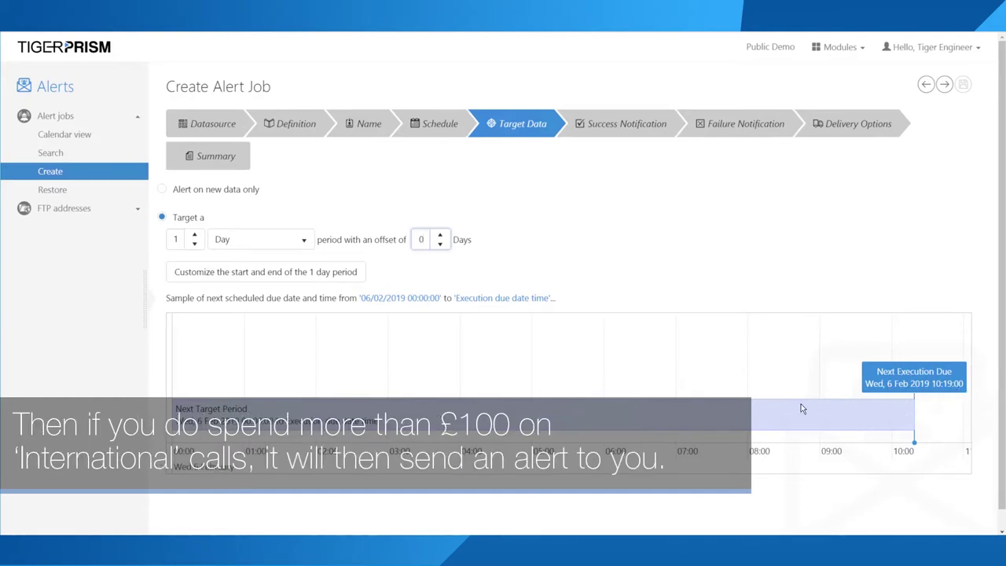
{"action": "left_click", "coordinate": [619, 115]}
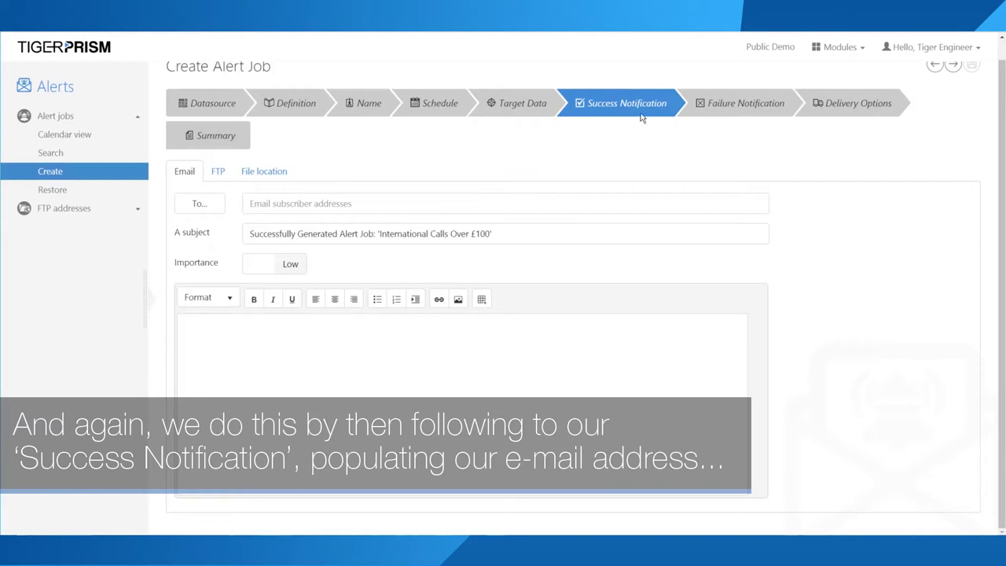
Step: Enter the subscriber's e-mail address as success recipient and set 'File is emailed' to Yes
{"action": "left_click", "coordinate": [285, 203]}
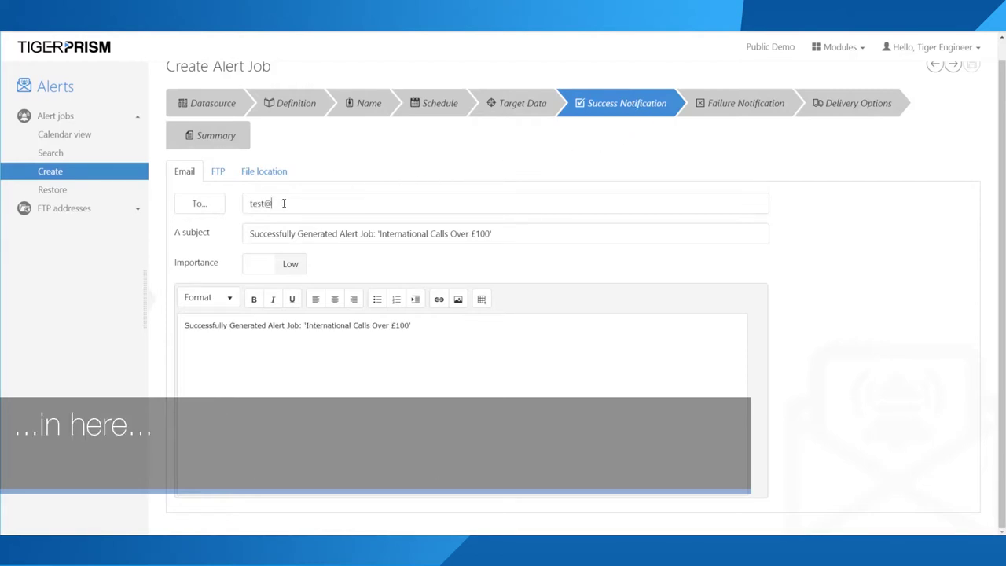
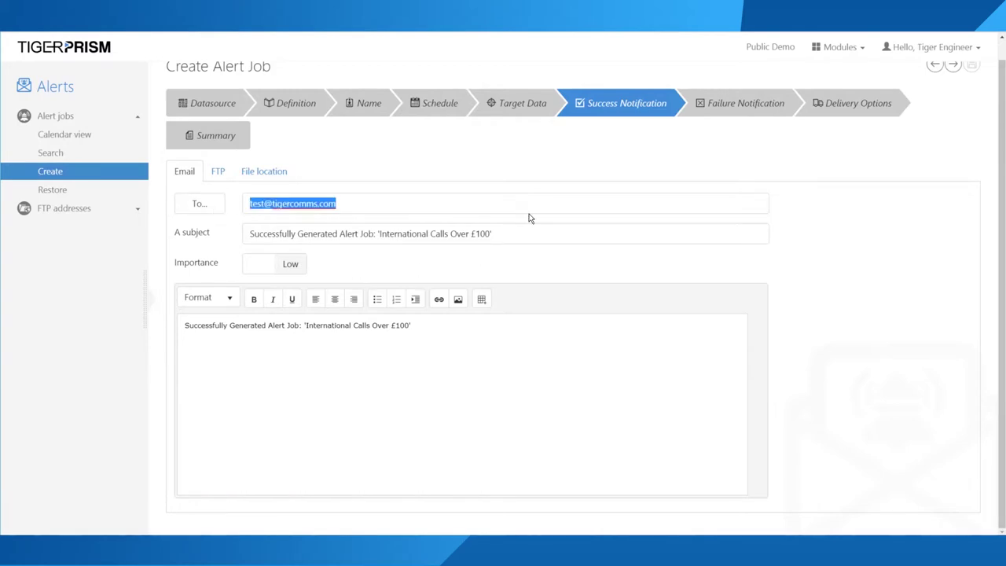
{"action": "left_click", "coordinate": [715, 101]}
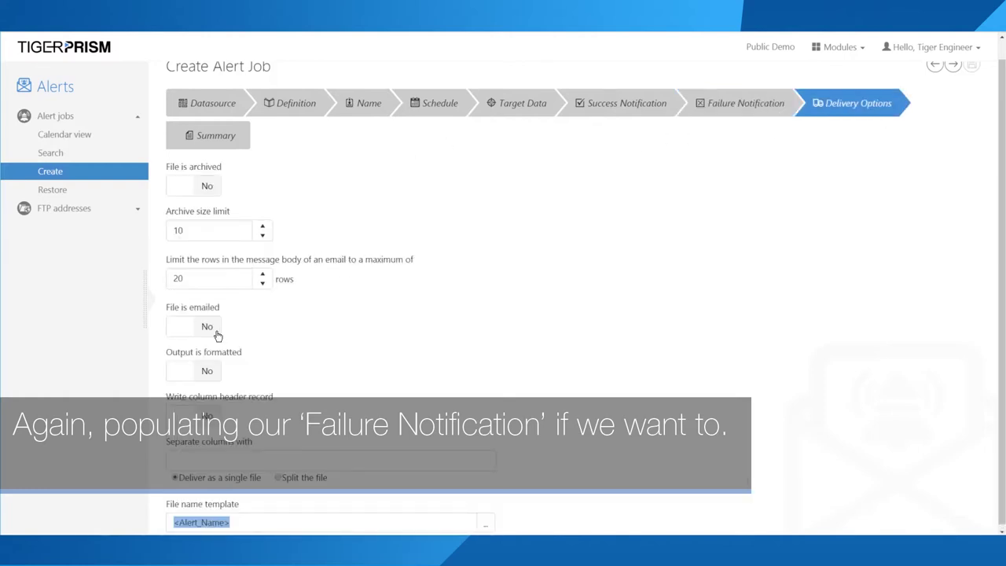
{"action": "left_click", "coordinate": [215, 333]}
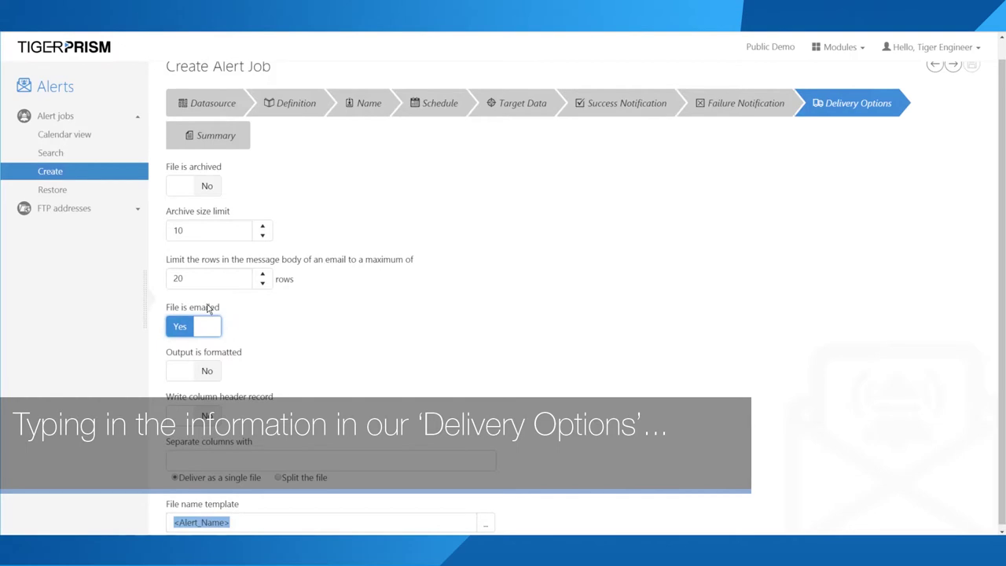
{"action": "left_click", "coordinate": [253, 525]}
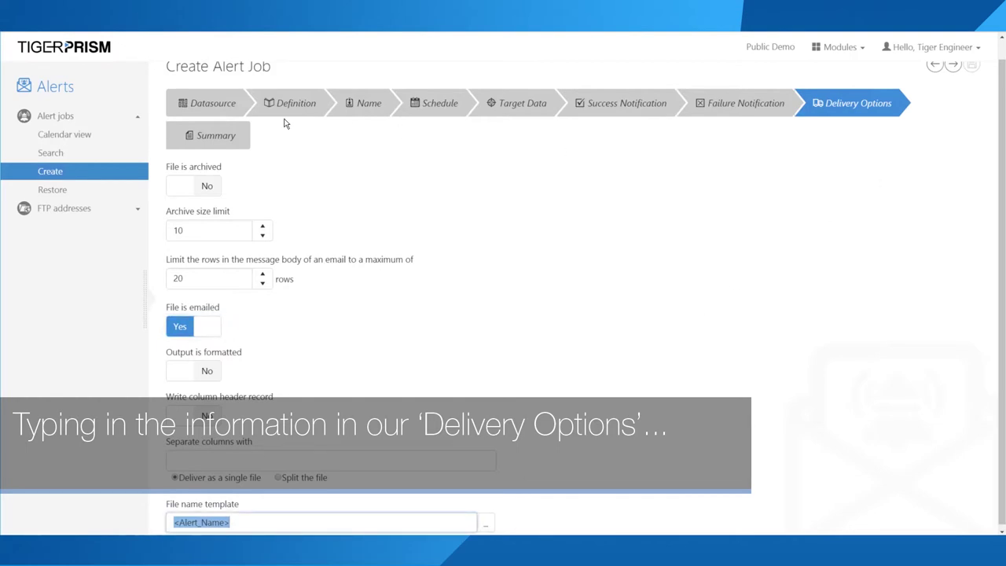
Step: Save the job, review its Name, Definition and Success Notification steps, then save again
{"action": "scroll", "coordinate": [951, 70], "scroll_direction": "up", "scroll_amount": 1}
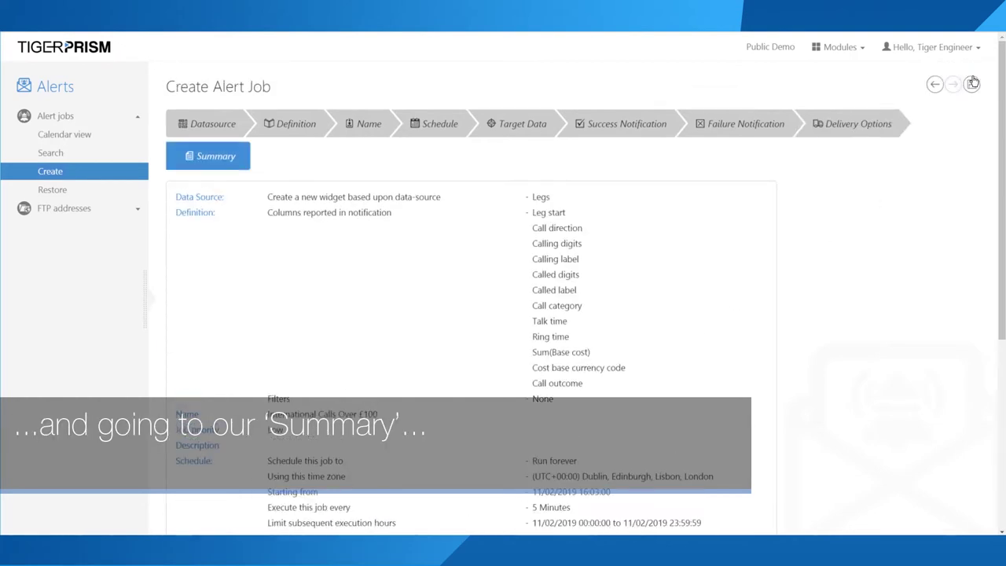
{"action": "left_click", "coordinate": [971, 84]}
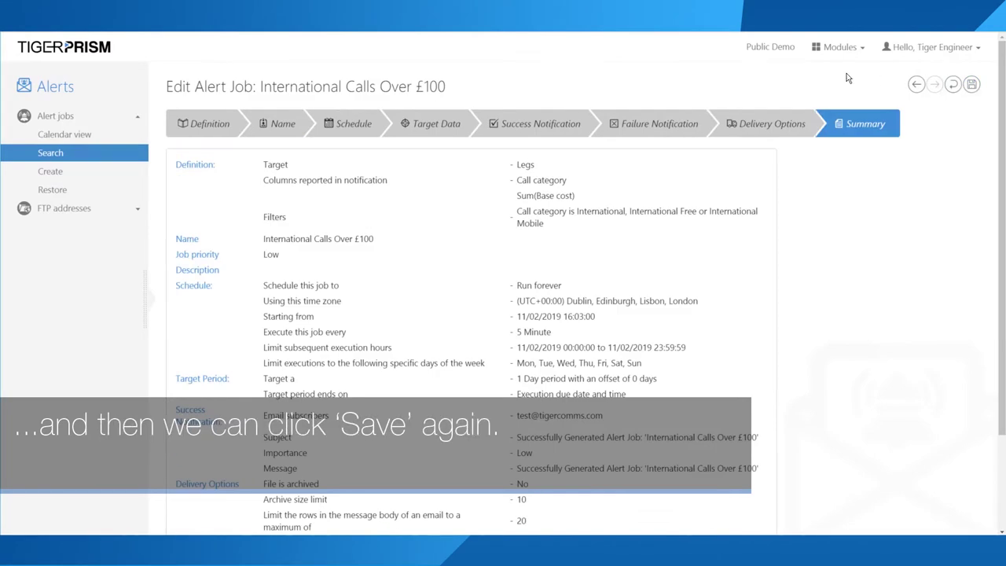
{"action": "left_click", "coordinate": [265, 126]}
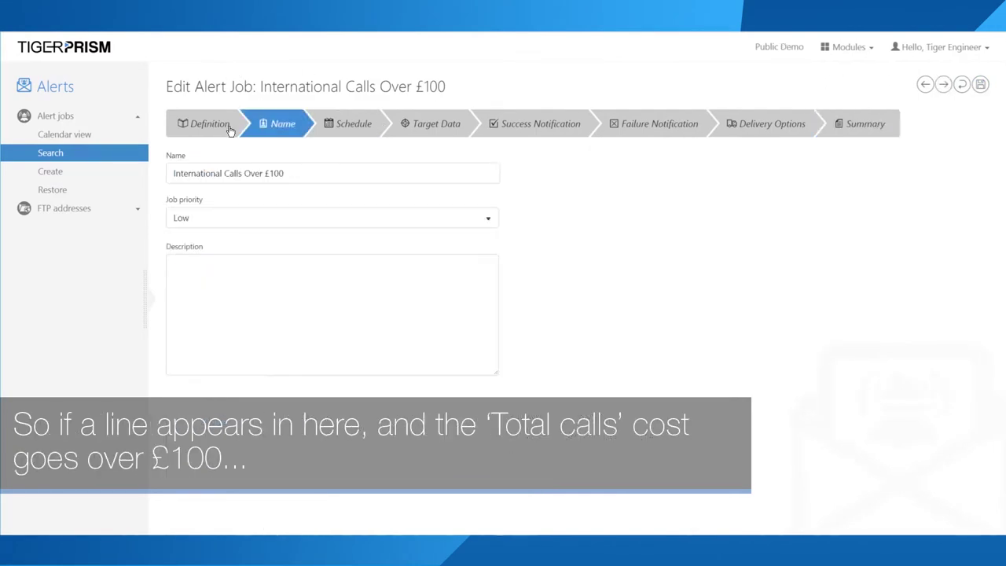
{"action": "left_click", "coordinate": [227, 128]}
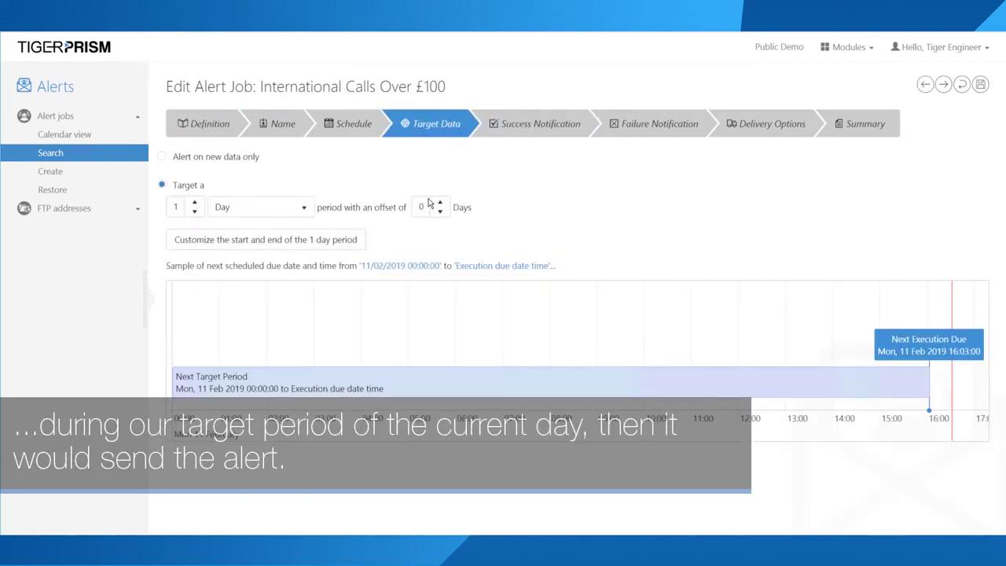
{"action": "left_click", "coordinate": [546, 124]}
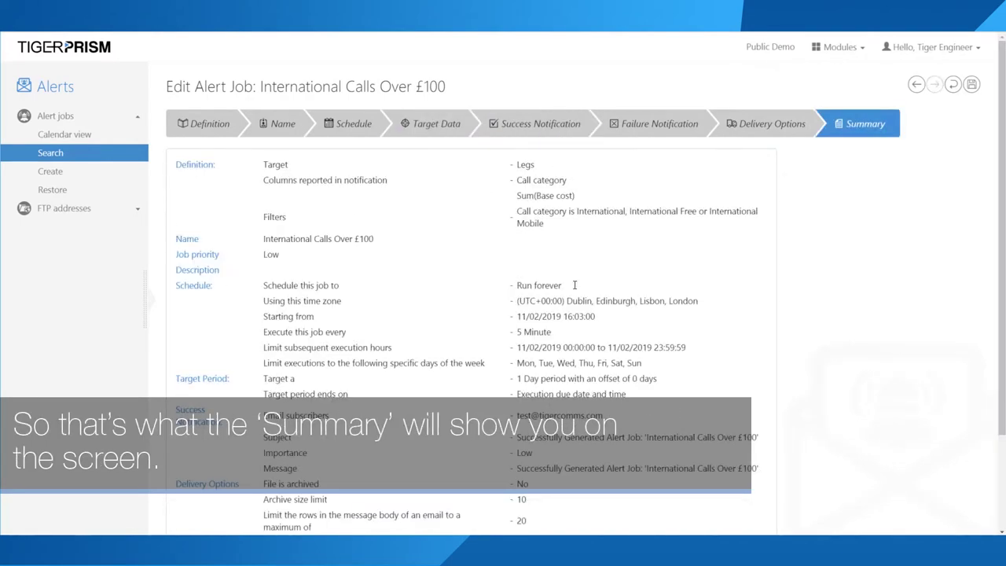
{"action": "left_click", "coordinate": [971, 85]}
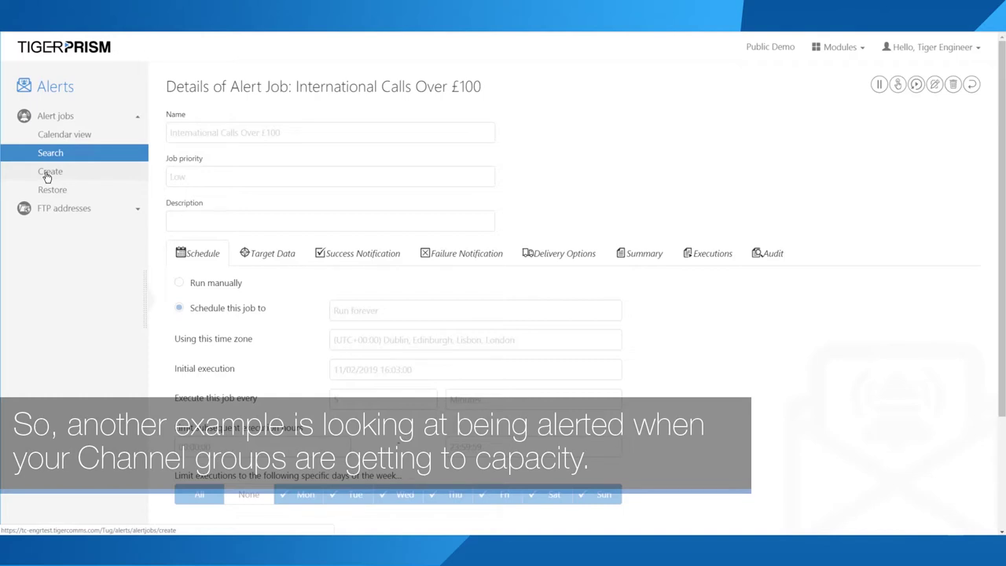
Step: Create another alert job using a new widget on the Cube seizures data source
{"action": "left_click", "coordinate": [46, 176]}
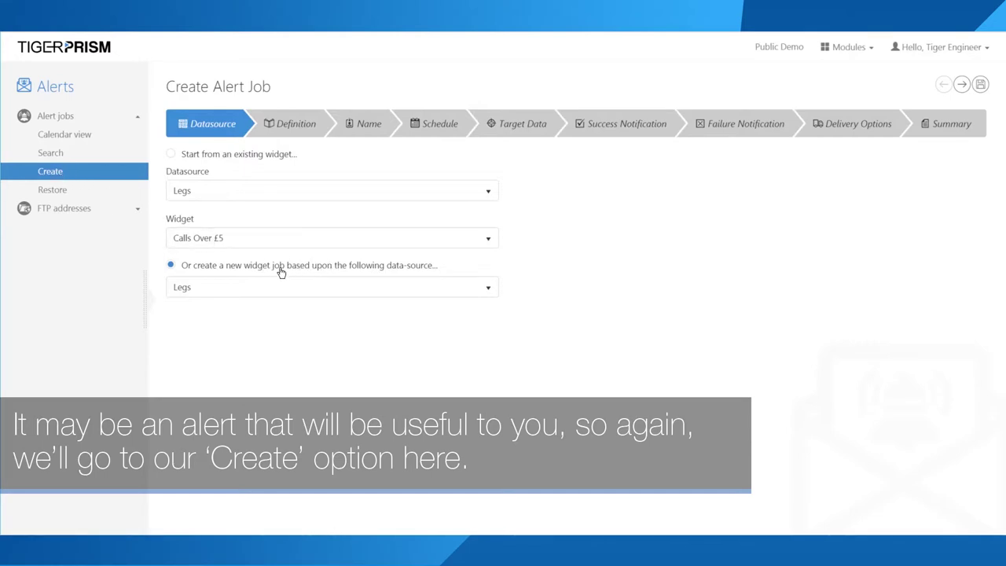
{"action": "left_click", "coordinate": [249, 293]}
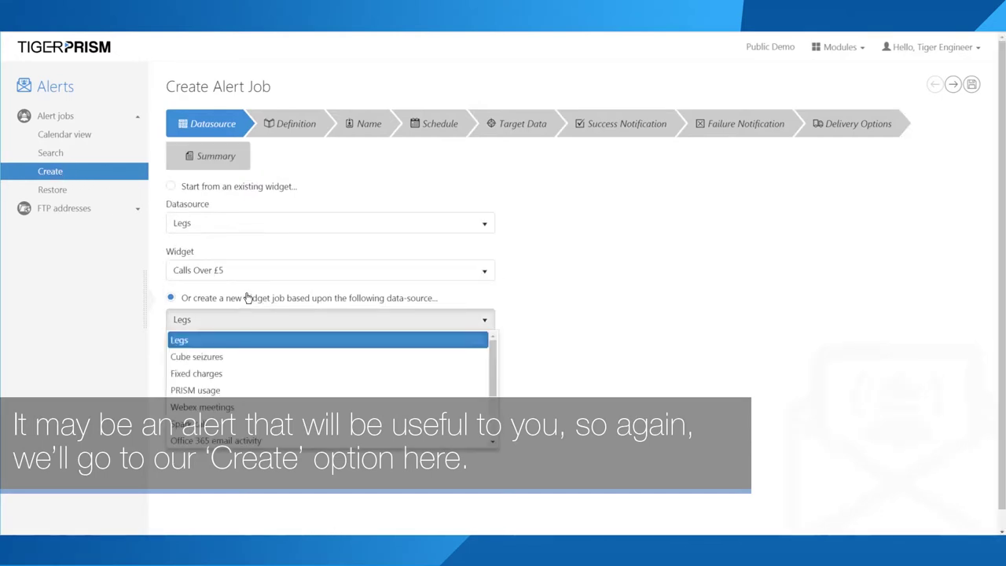
{"action": "left_click", "coordinate": [207, 360]}
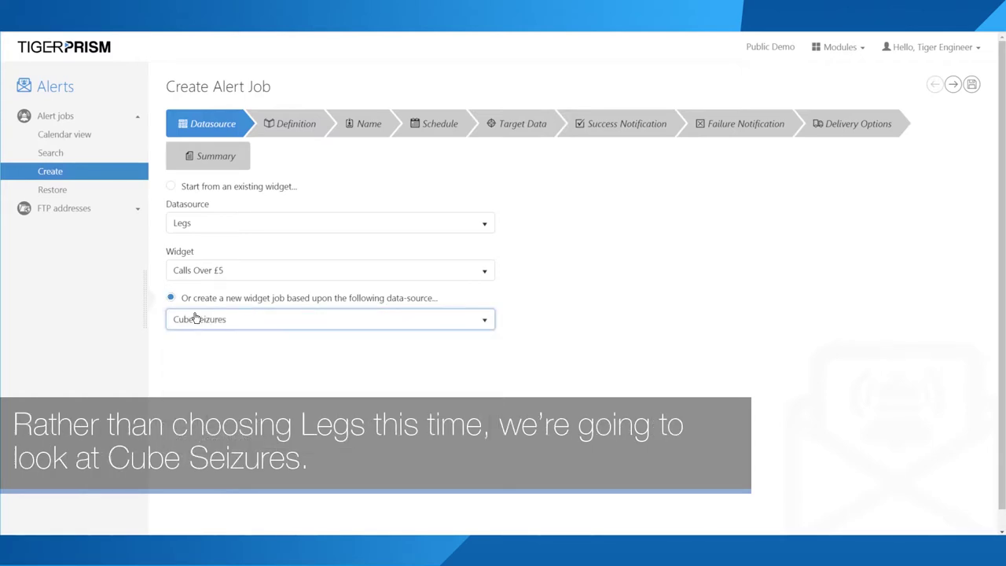
Step: Load October 2018 data into the Definition step's preview
{"action": "left_click", "coordinate": [280, 126]}
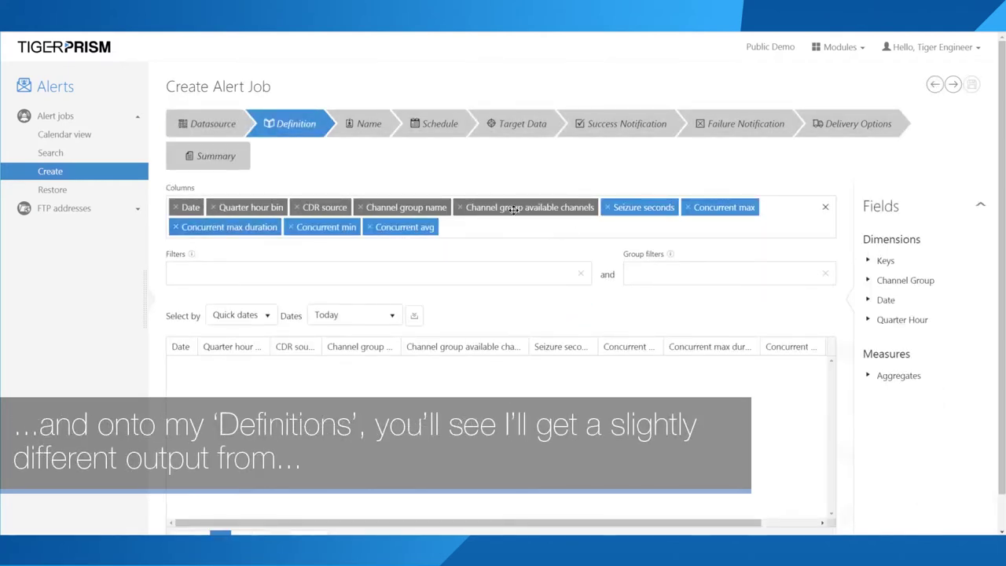
{"action": "left_click", "coordinate": [378, 318]}
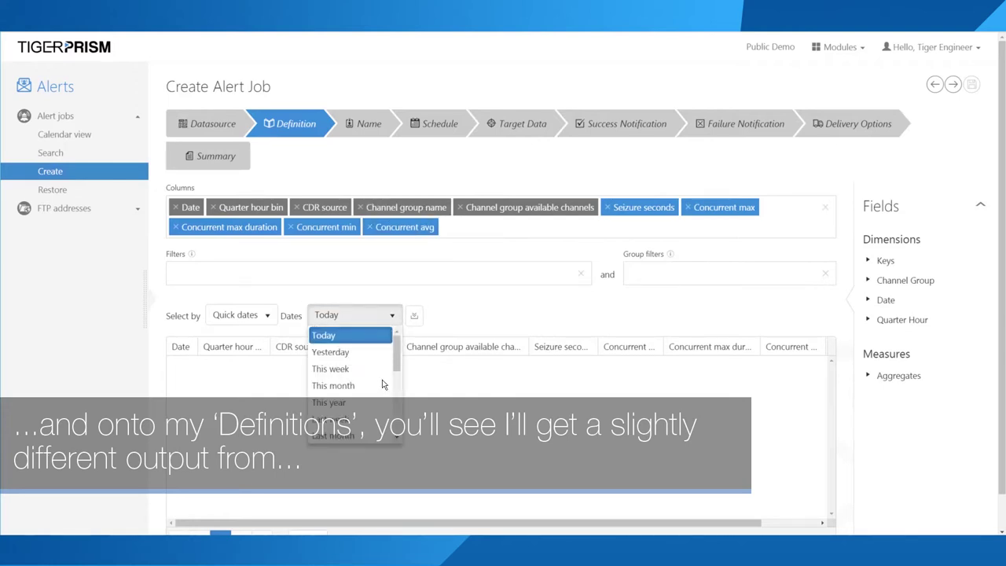
{"action": "scroll", "coordinate": [380, 387], "scroll_direction": "down", "scroll_amount": 2}
{"action": "left_click", "coordinate": [348, 398]}
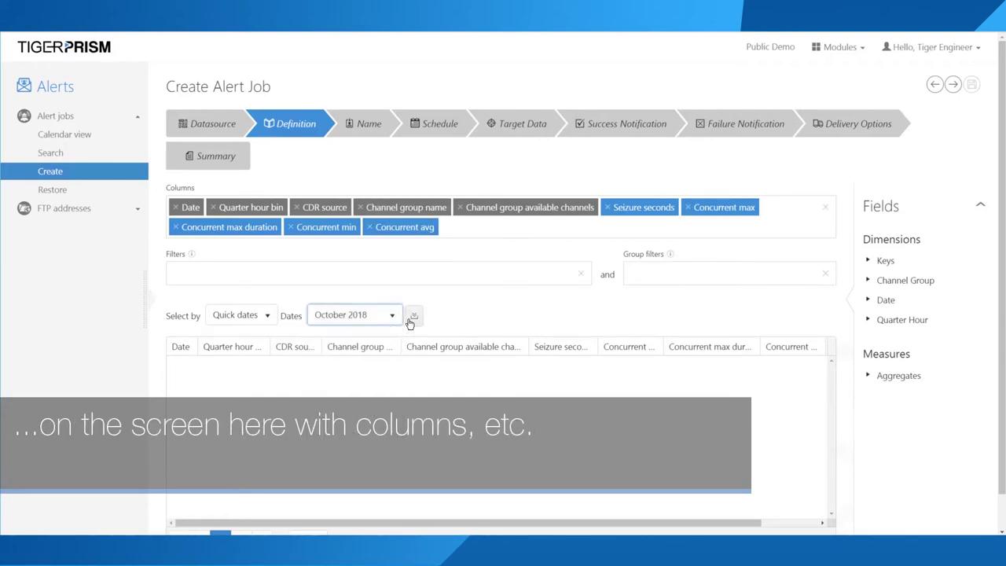
{"action": "left_click", "coordinate": [414, 315]}
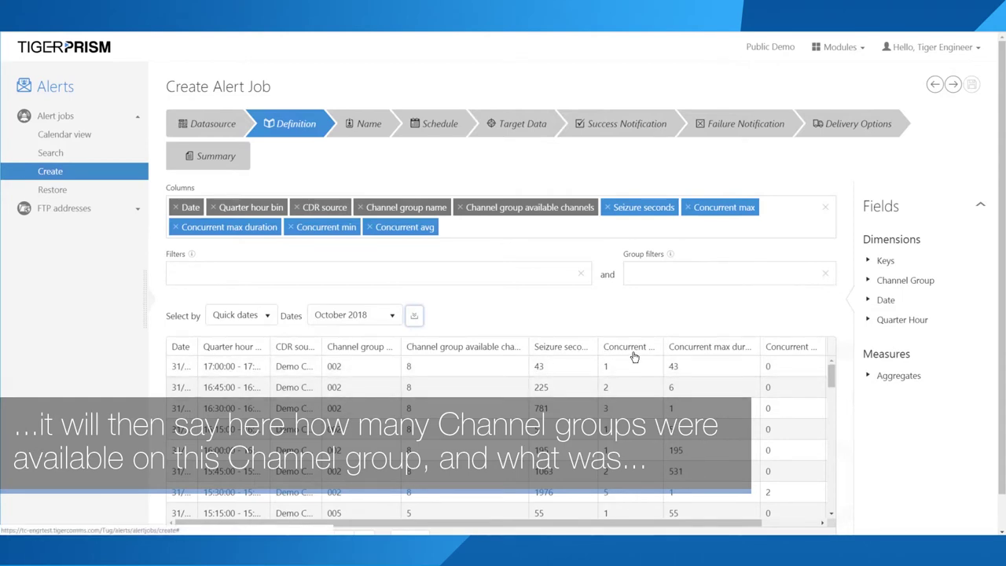
Step: Widen the columns, sort by Concurrent max highest first, and turn off Concurrent min
{"action": "left_click_drag", "start_coordinate": [663, 346], "coordinate": [712, 339]}
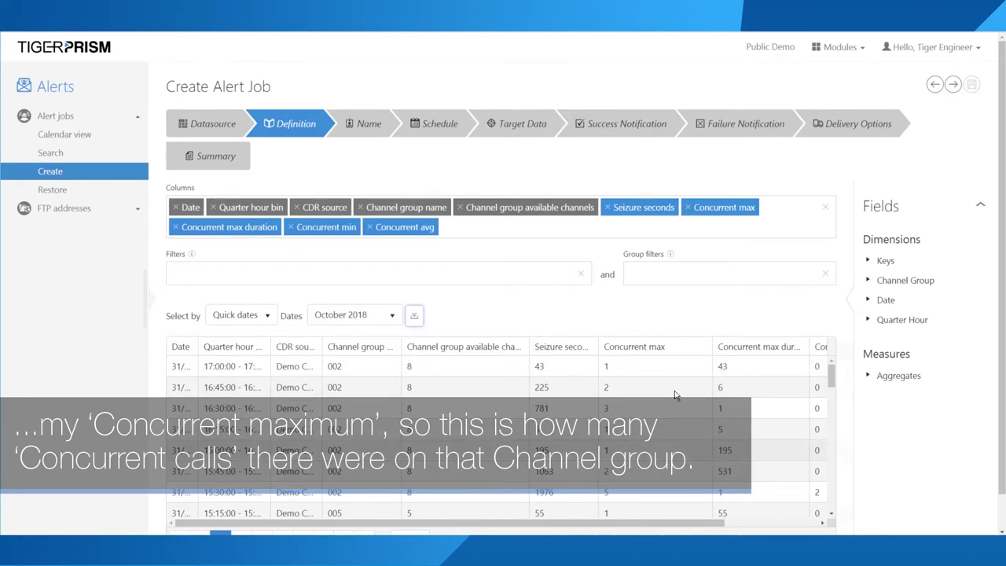
{"action": "left_click", "coordinate": [658, 353]}
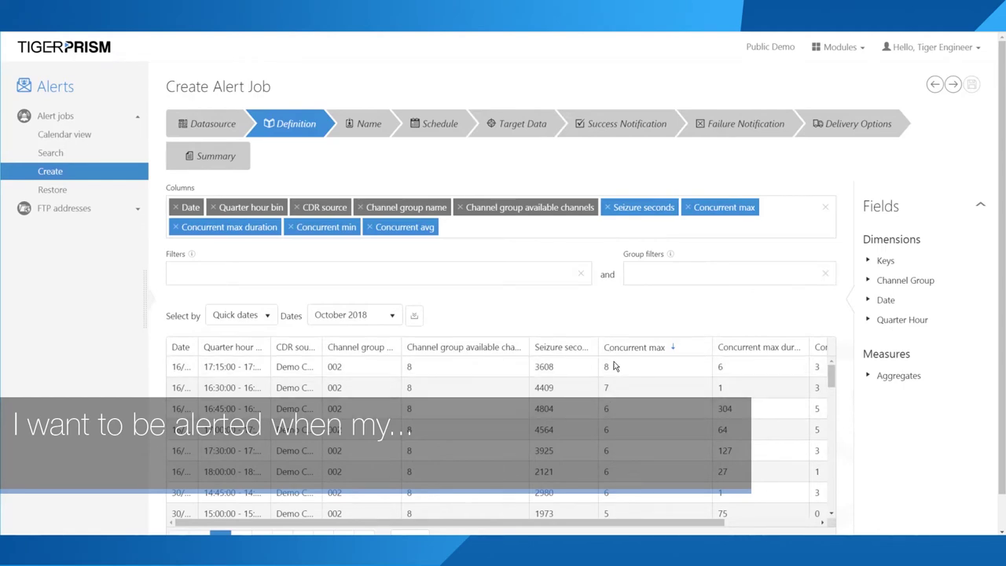
{"action": "double_click", "coordinate": [607, 366]}
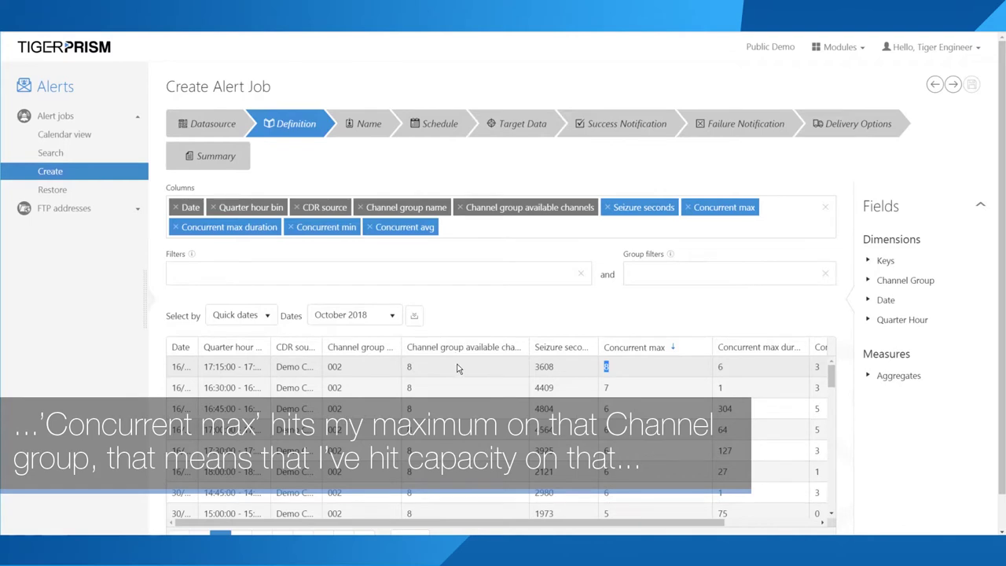
{"action": "double_click", "coordinate": [408, 366]}
{"action": "left_click_drag", "start_coordinate": [528, 347], "coordinate": [567, 348]}
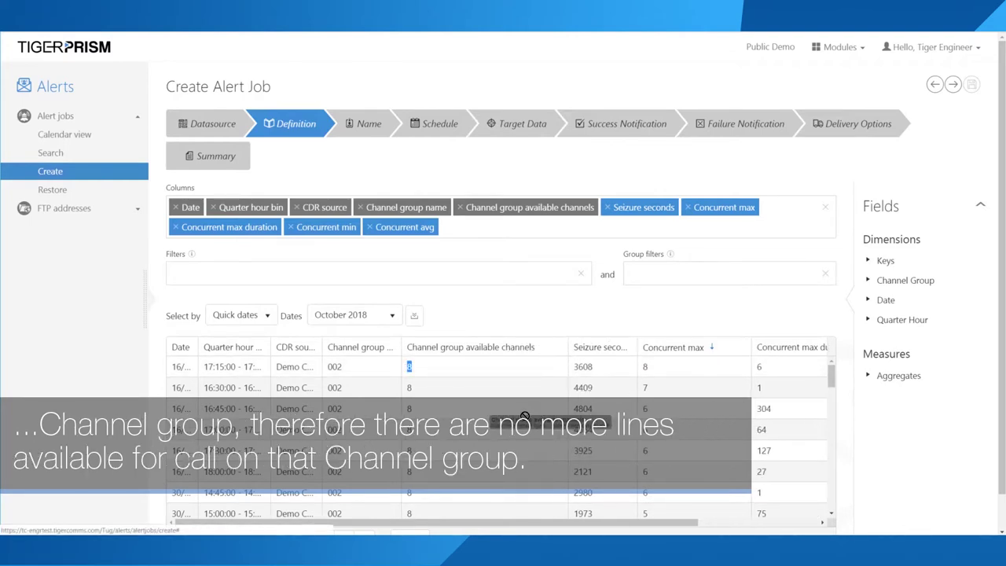
{"action": "double_click", "coordinate": [642, 369]}
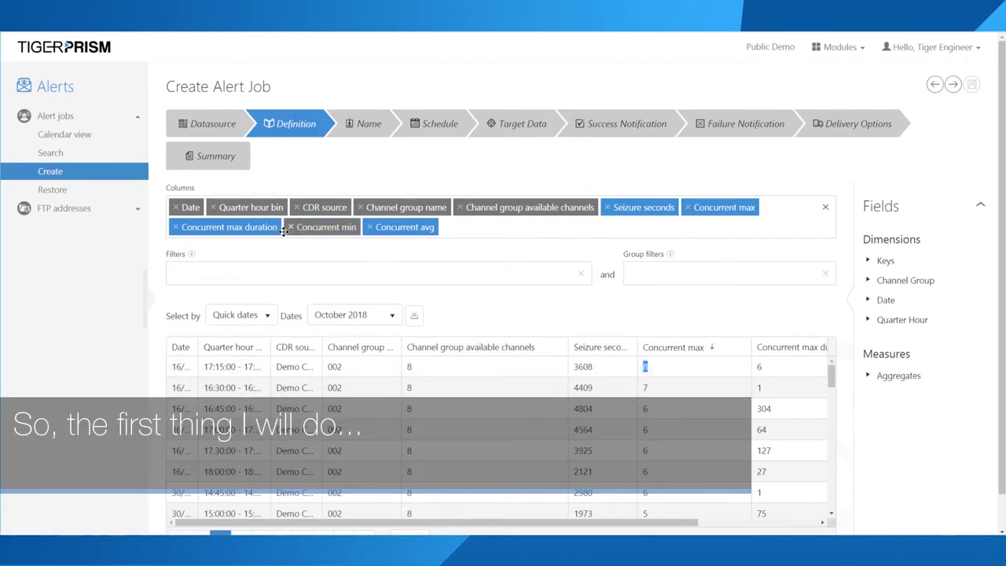
{"action": "left_click", "coordinate": [319, 228]}
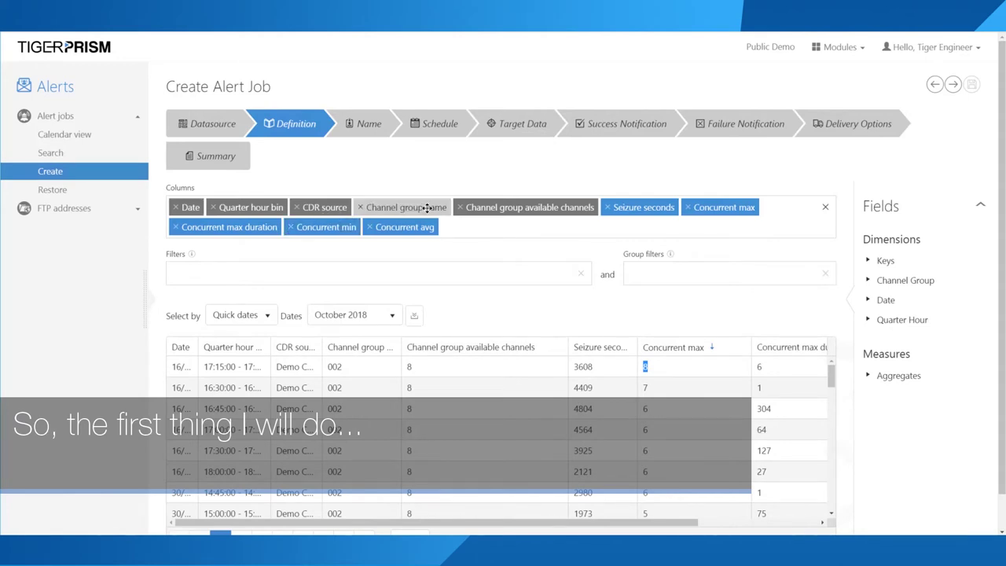
Step: Filter on Channel group name 002 and reload the table
{"action": "left_click_drag", "start_coordinate": [426, 207], "coordinate": [222, 272]}
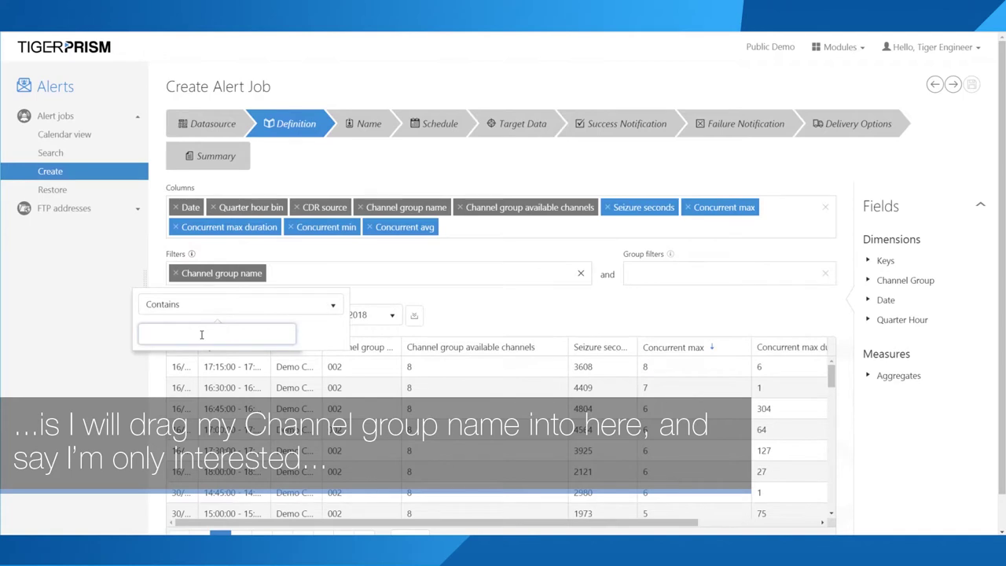
{"action": "type", "text": "002"}
{"action": "left_click_drag", "start_coordinate": [162, 334], "coordinate": [138, 336]}
{"action": "left_click", "coordinate": [414, 315]}
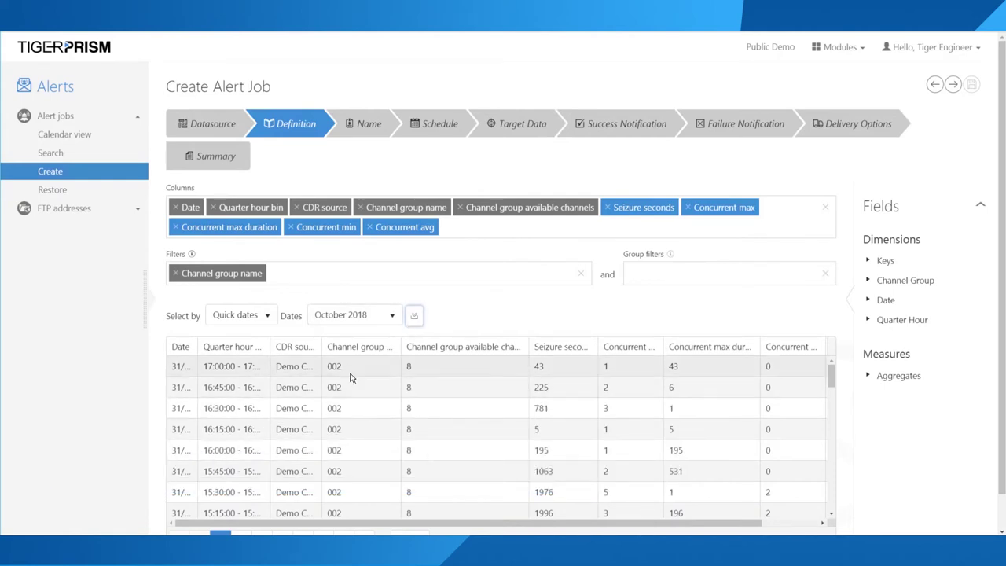
{"action": "left_click_drag", "start_coordinate": [344, 366], "coordinate": [329, 376]}
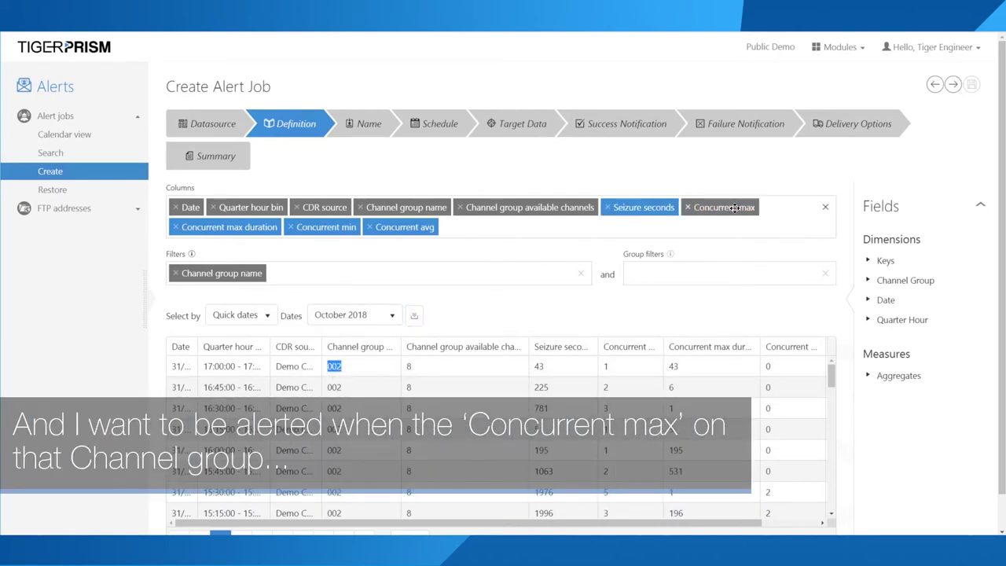
Step: Add a Concurrent max 'Is greater than or equal to' 7 filter and refresh the results
{"action": "left_click_drag", "start_coordinate": [731, 207], "coordinate": [323, 277]}
{"action": "left_click", "coordinate": [323, 277]}
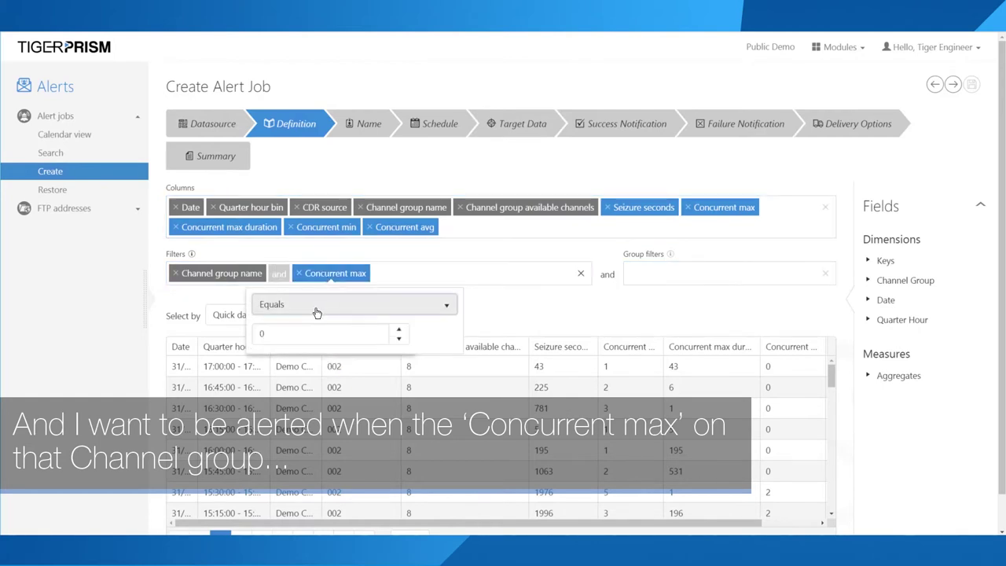
{"action": "left_click", "coordinate": [315, 310]}
{"action": "left_click", "coordinate": [297, 375]}
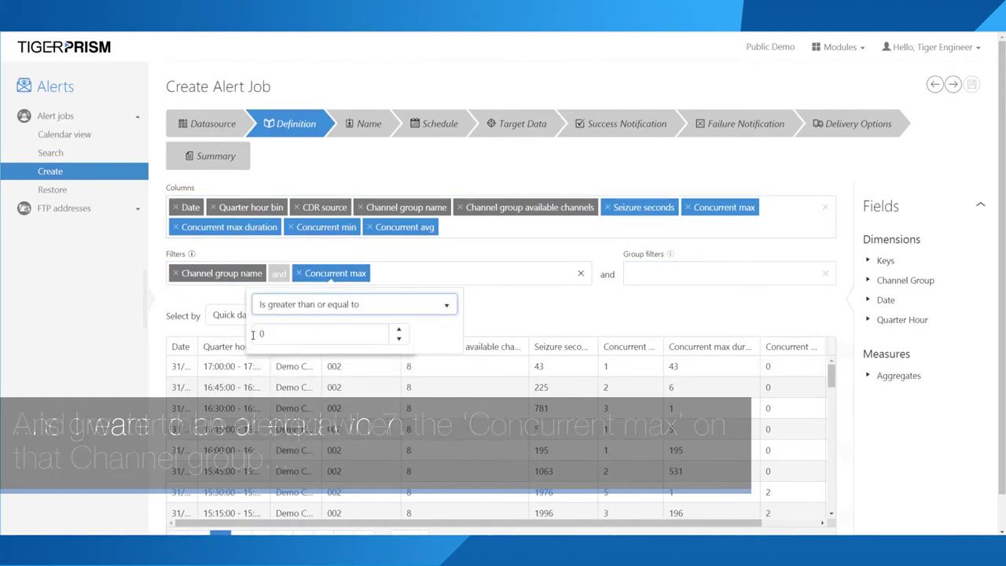
{"action": "type", "text": "7"}
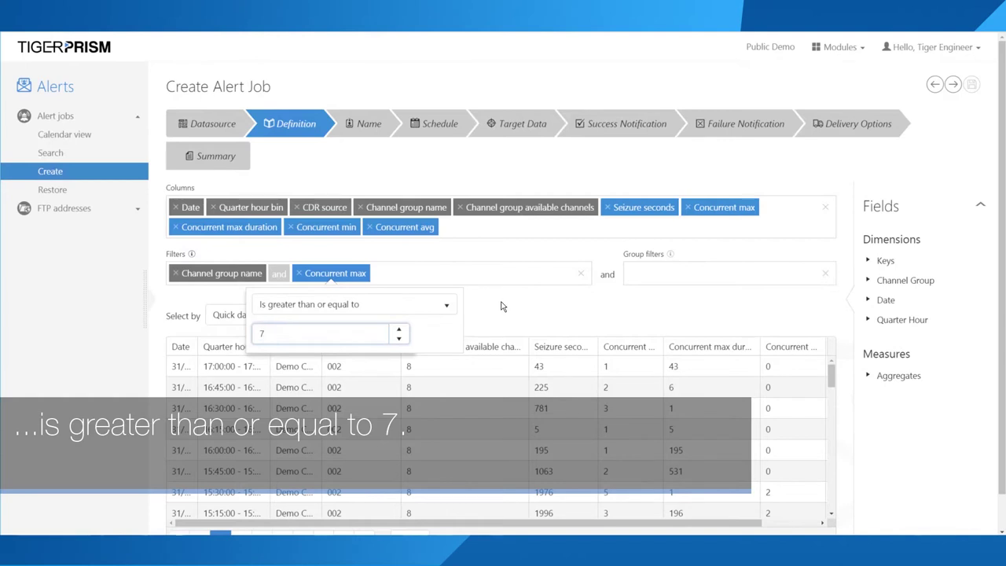
{"action": "left_click", "coordinate": [501, 307]}
{"action": "left_click", "coordinate": [414, 317]}
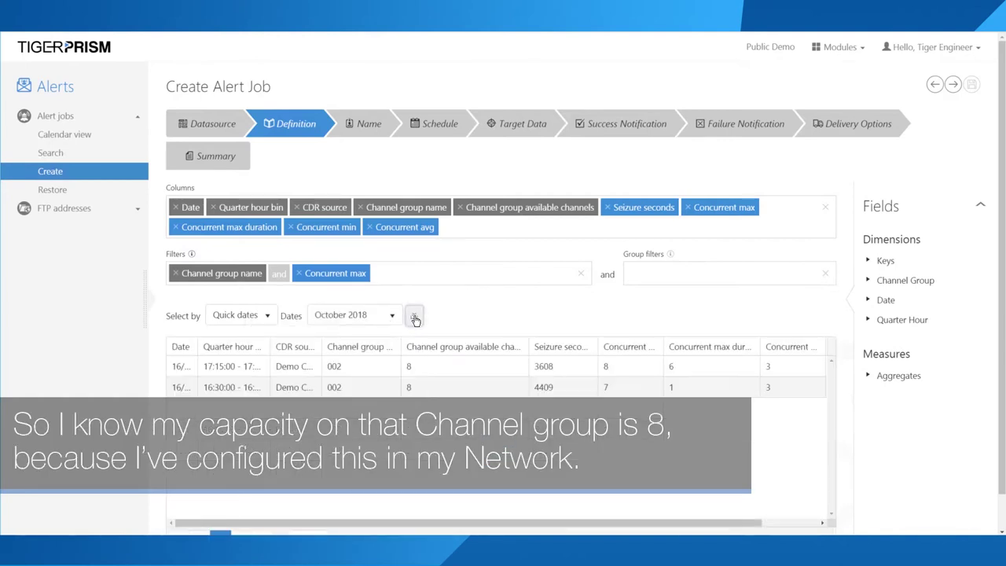
Step: Rerun the query to preview the two matching rows, widening the Date and Quarter hour bin columns
{"action": "left_click", "coordinate": [334, 273]}
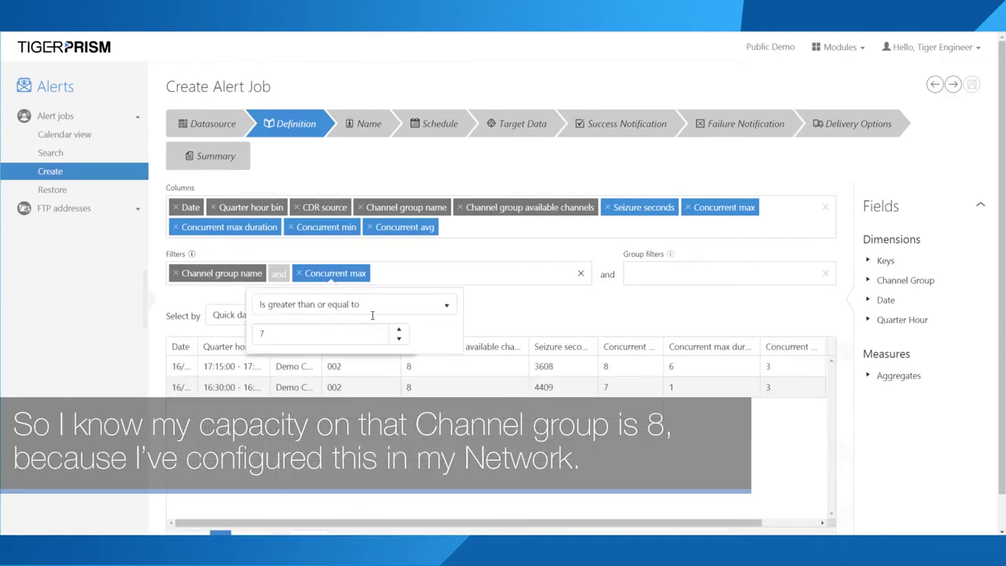
{"action": "left_click", "coordinate": [257, 336]}
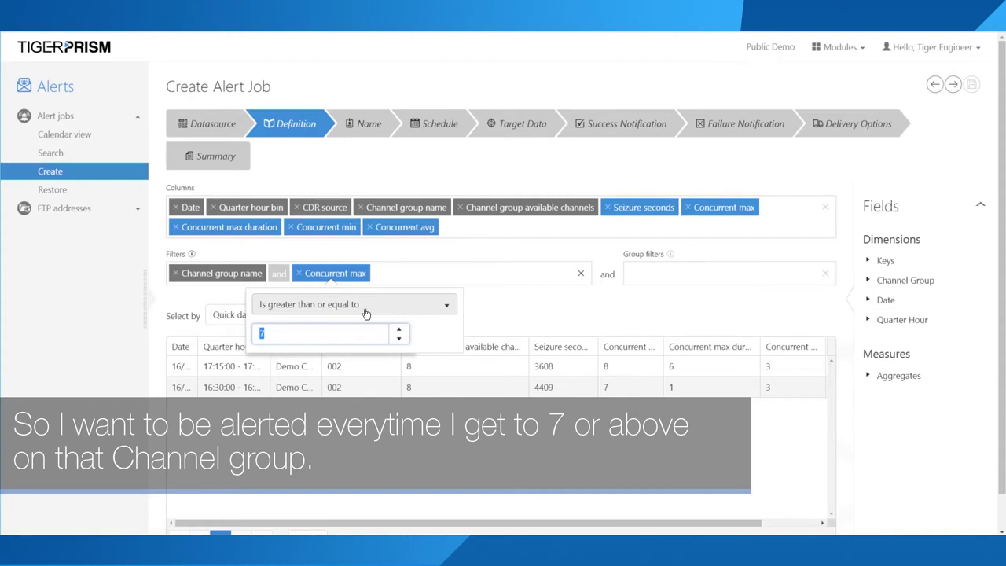
{"action": "left_click", "coordinate": [521, 306]}
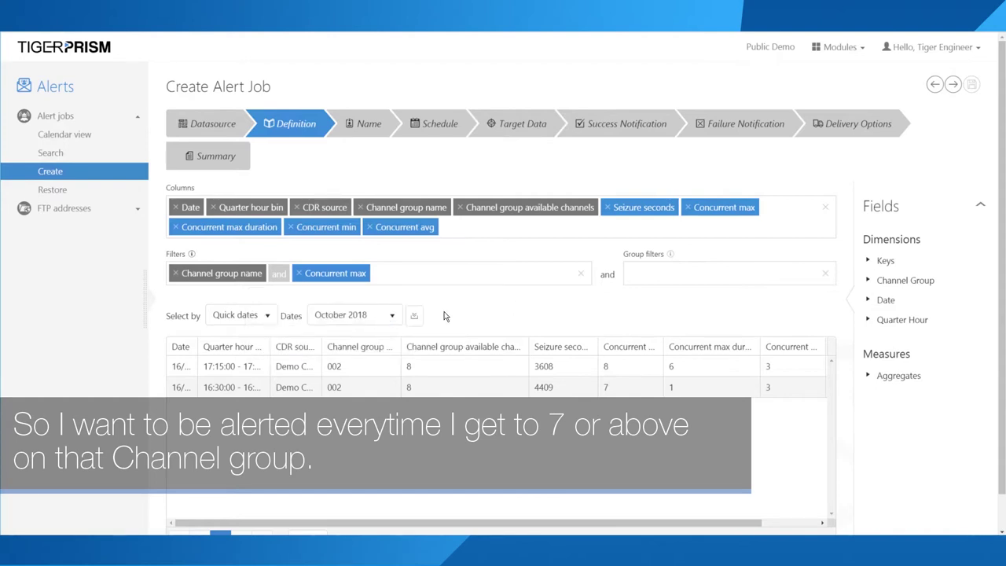
{"action": "left_click", "coordinate": [414, 315]}
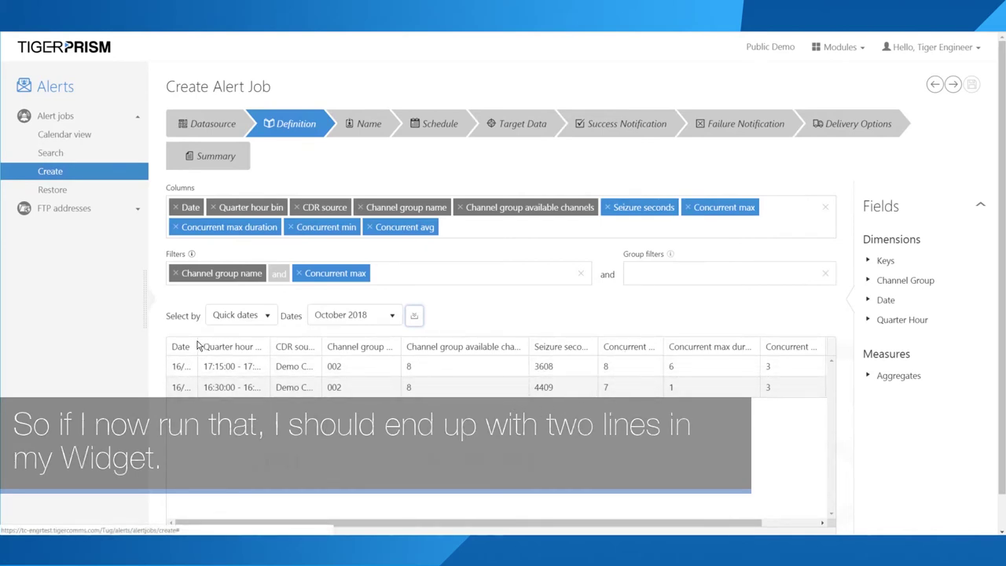
{"action": "left_click_drag", "start_coordinate": [198, 346], "coordinate": [265, 347]}
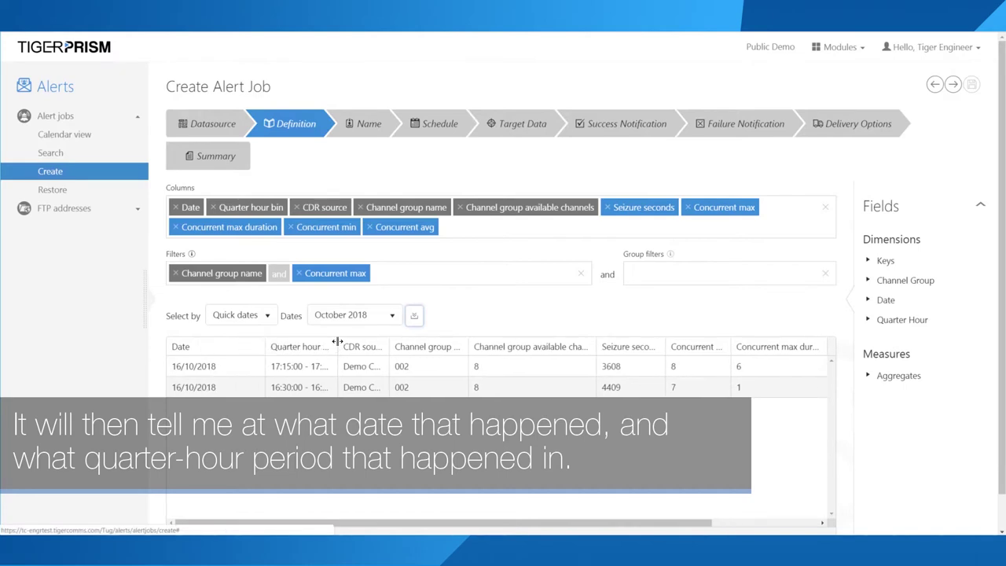
{"action": "left_click_drag", "start_coordinate": [337, 341], "coordinate": [386, 341]}
{"action": "left_click_drag", "start_coordinate": [344, 366], "coordinate": [265, 373]}
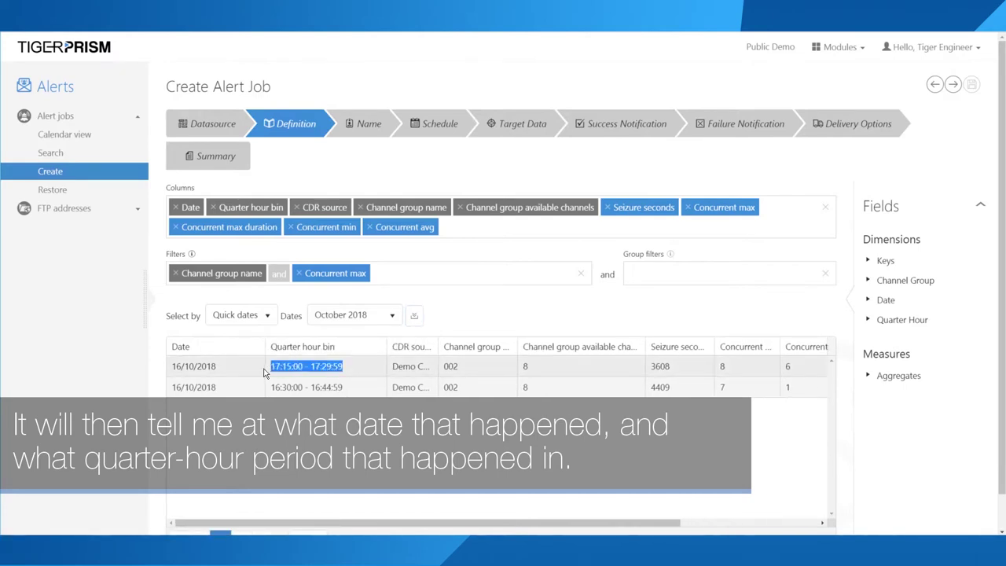
{"action": "left_click", "coordinate": [323, 388]}
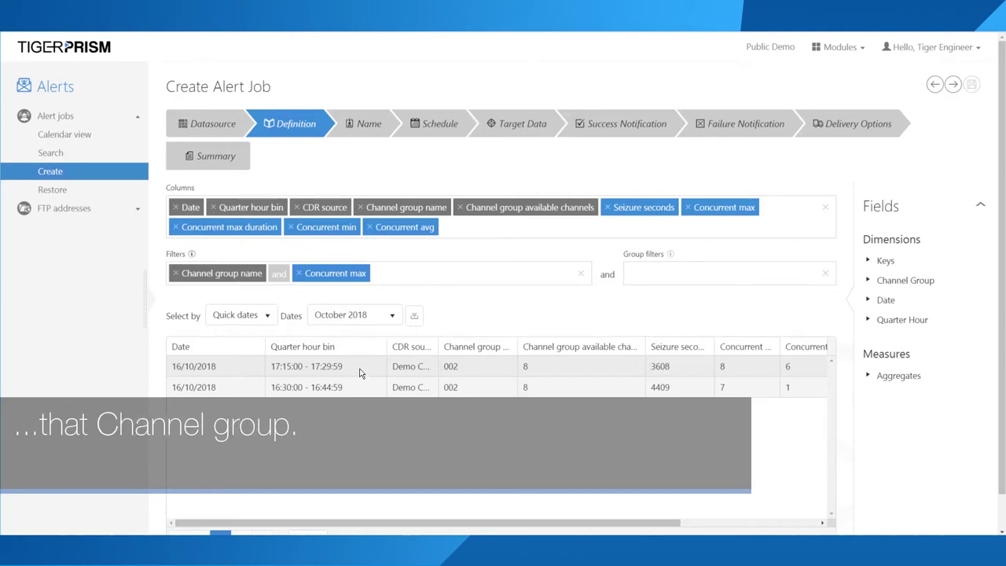
{"action": "left_click", "coordinate": [364, 132]}
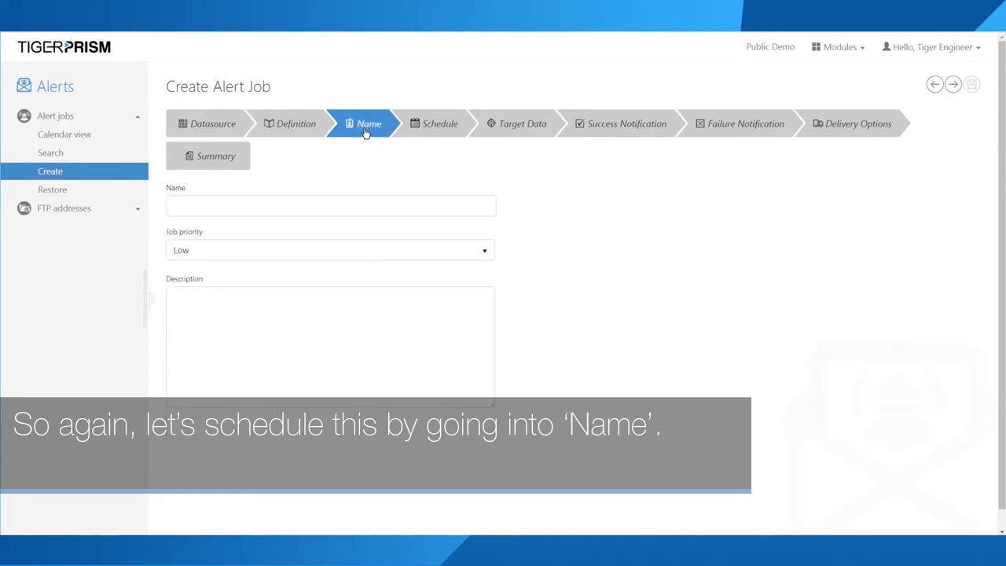
Step: Name the job 'Capacity Alert on Channel Group 002' from an earlier name suggestion
{"action": "left_click", "coordinate": [243, 202]}
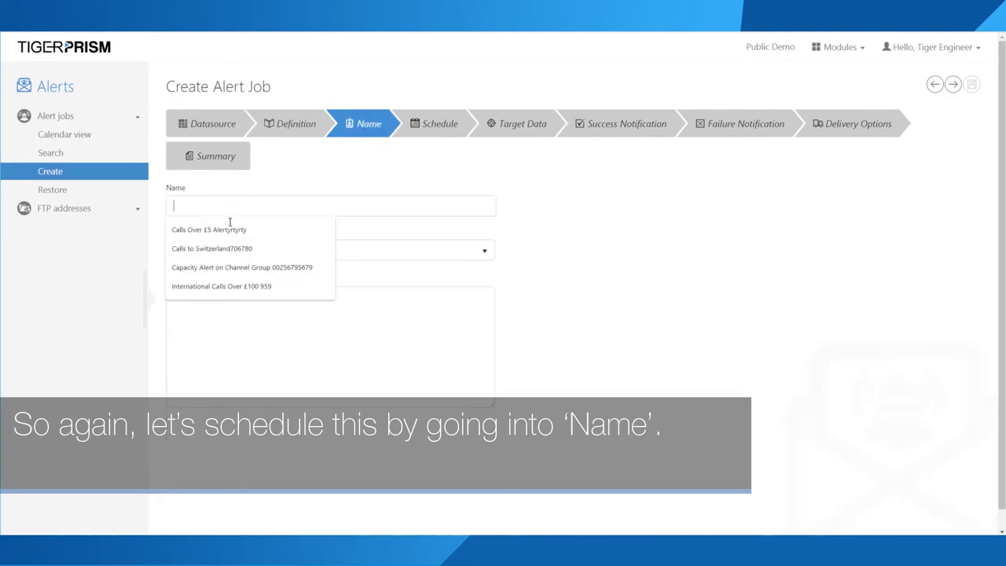
{"action": "left_click", "coordinate": [223, 268]}
{"action": "left_click_drag", "start_coordinate": [302, 206], "coordinate": [481, 206]}
{"action": "key", "text": "BackSpace"}
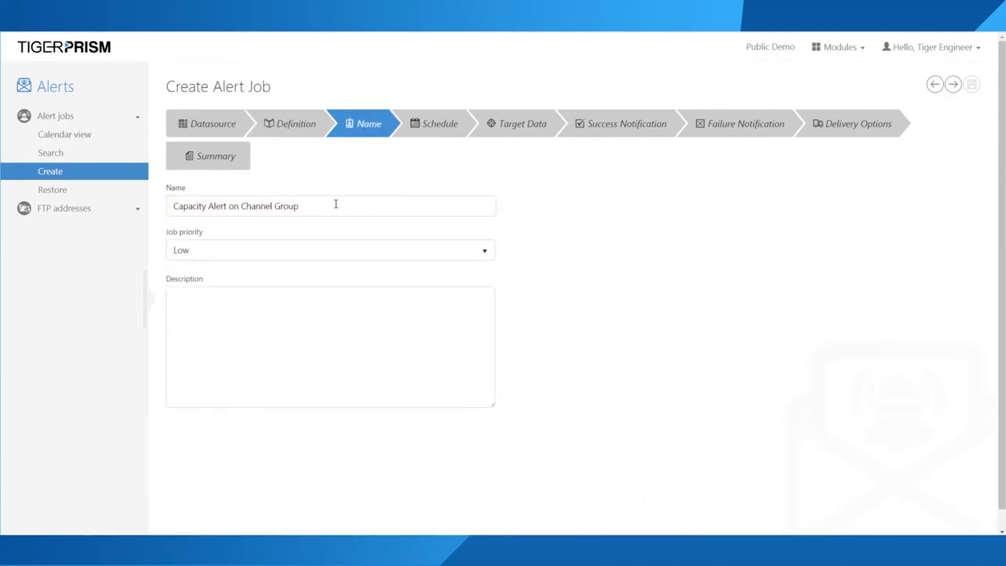
{"action": "scroll", "coordinate": [330, 196], "scroll_direction": "down", "scroll_amount": 1}
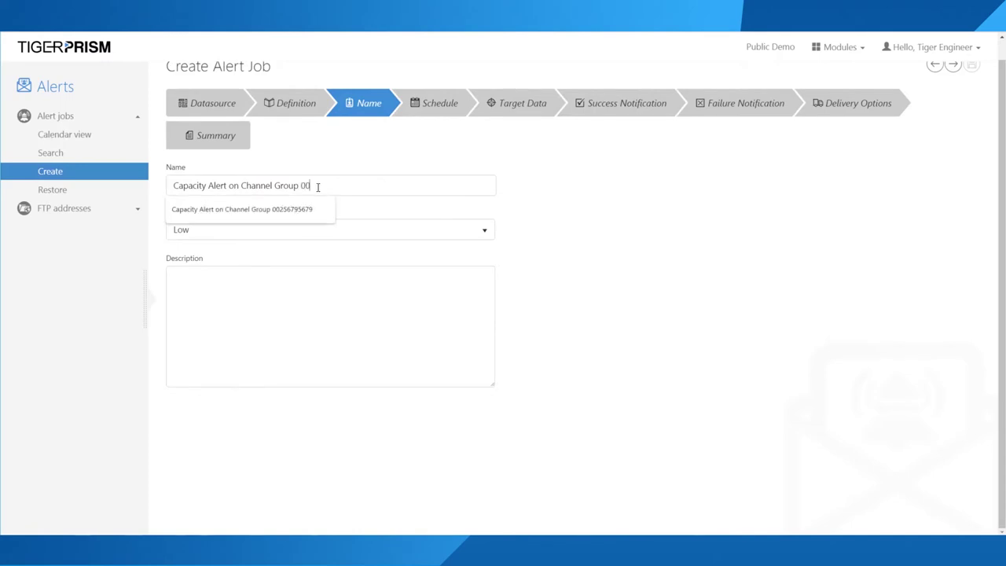
{"action": "left_click", "coordinate": [289, 249]}
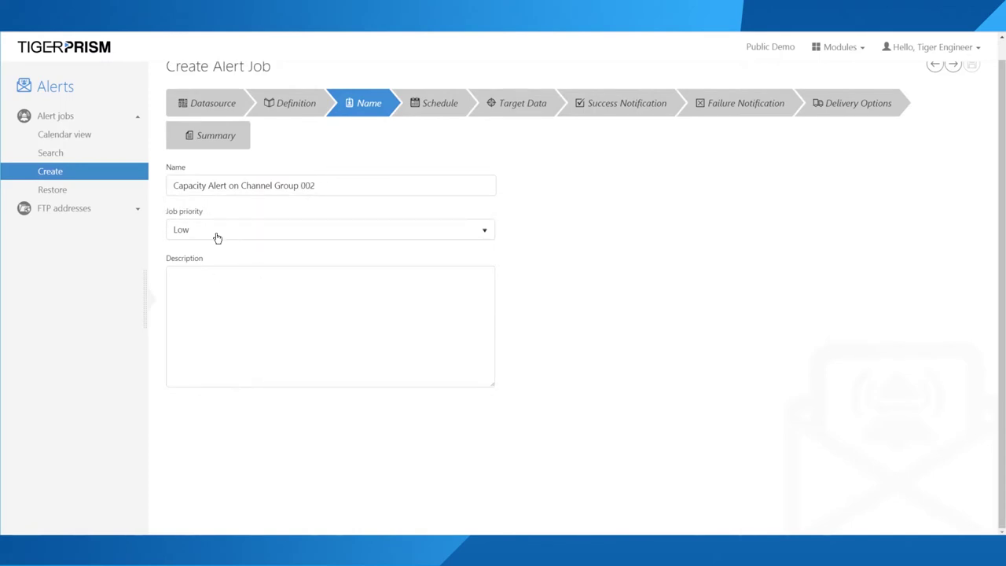
{"action": "left_click", "coordinate": [317, 185]}
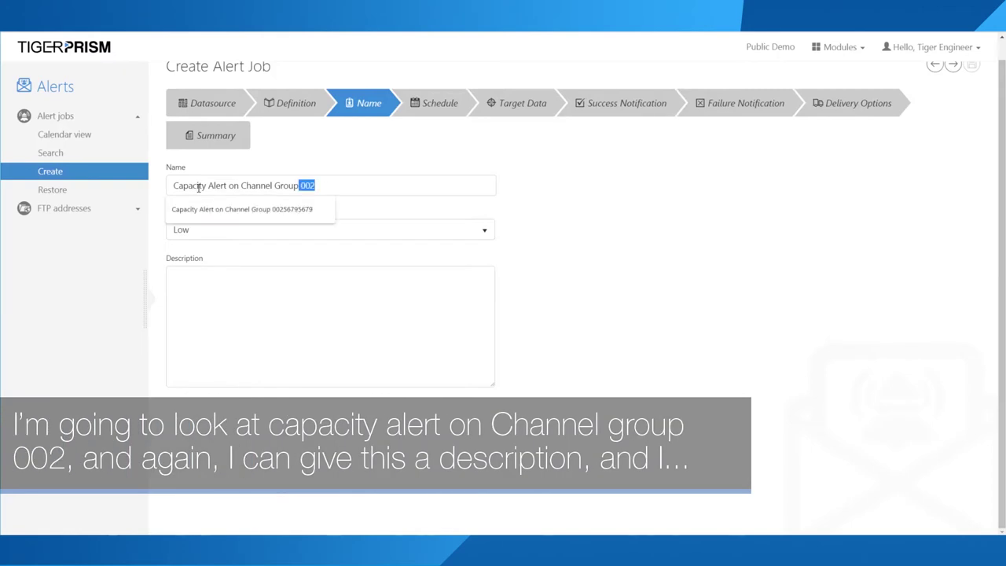
Step: Copy the job name into the Description field, replacing the stray text
{"action": "left_click", "coordinate": [347, 288]}
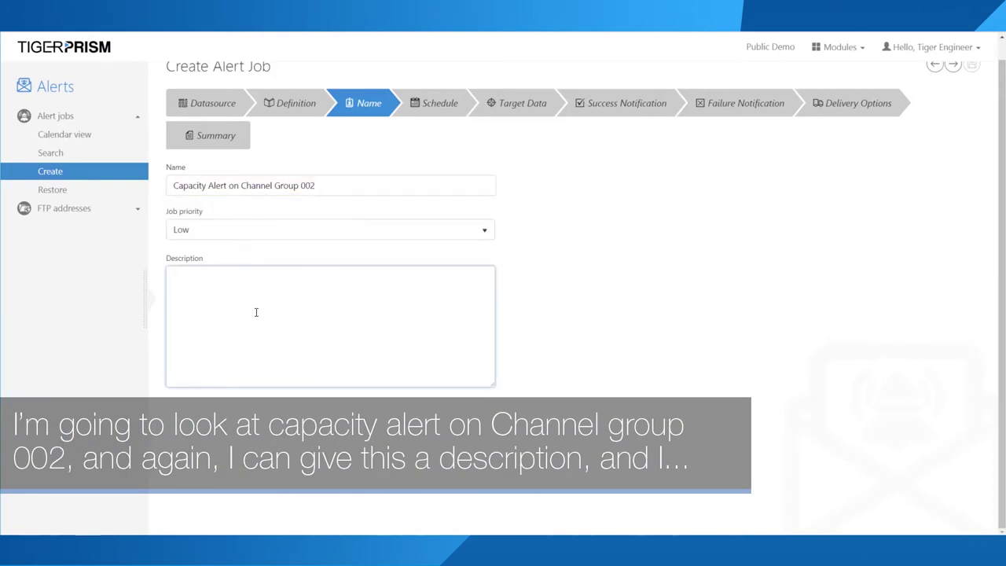
{"action": "left_click", "coordinate": [171, 187]}
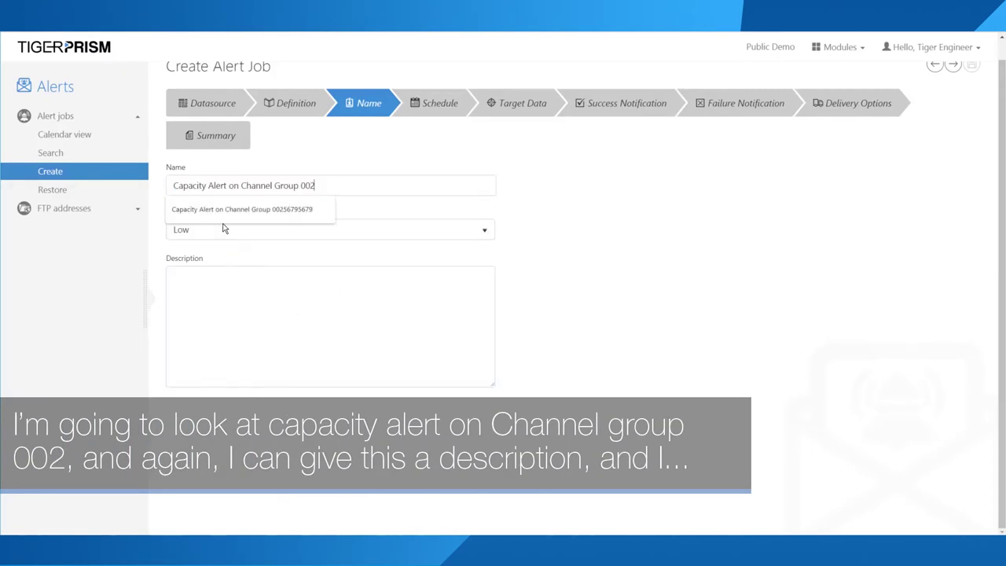
{"action": "left_click", "coordinate": [216, 309]}
{"action": "type", "text": "51864"}
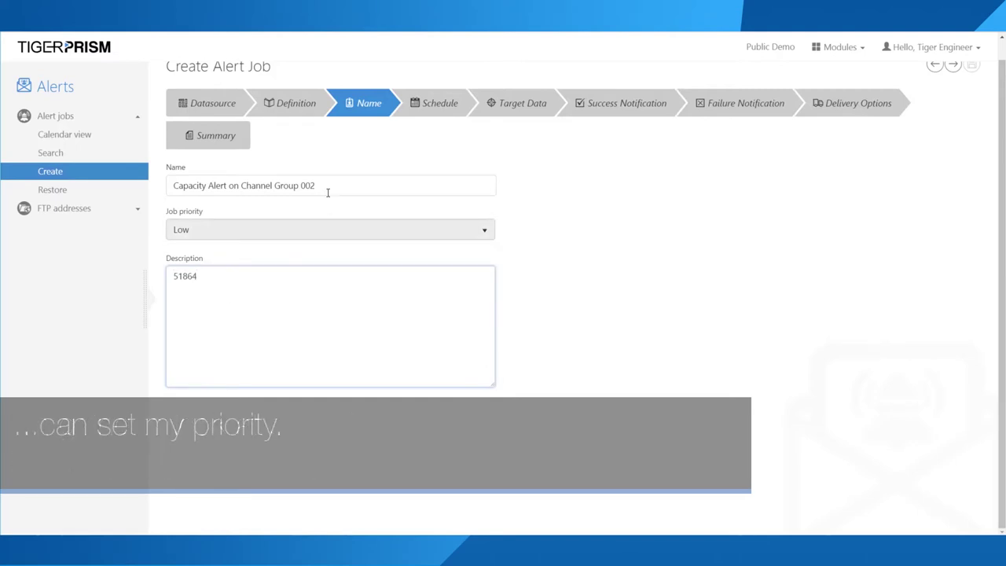
{"action": "left_click_drag", "start_coordinate": [316, 186], "coordinate": [294, 186]}
{"action": "key", "text": "ctrl+a"}
{"action": "key", "text": "ctrl+c"}
{"action": "left_click", "coordinate": [227, 307]}
{"action": "key", "text": "ctrl+a"}
{"action": "key", "text": "ctrl+v"}
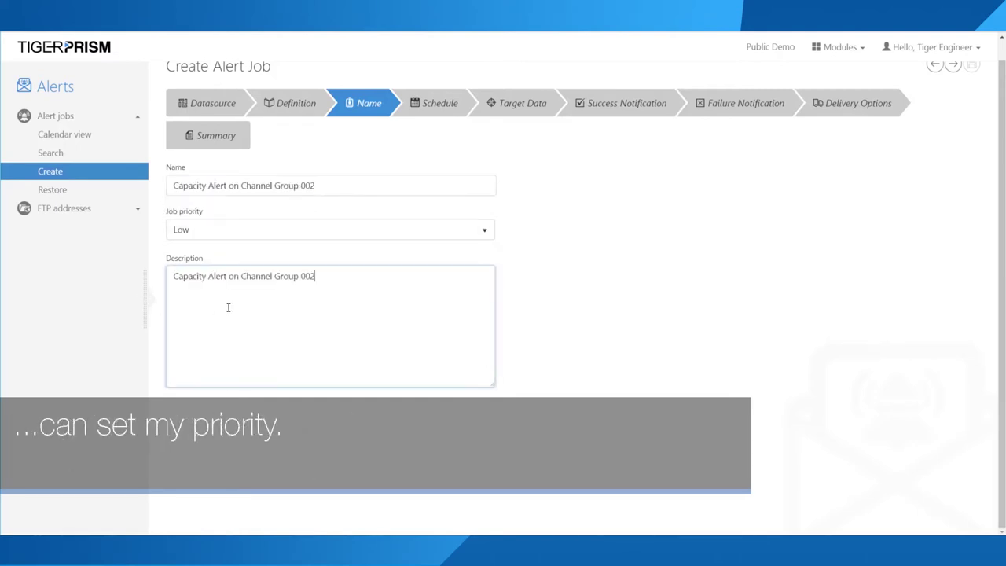
{"action": "left_click", "coordinate": [445, 104]}
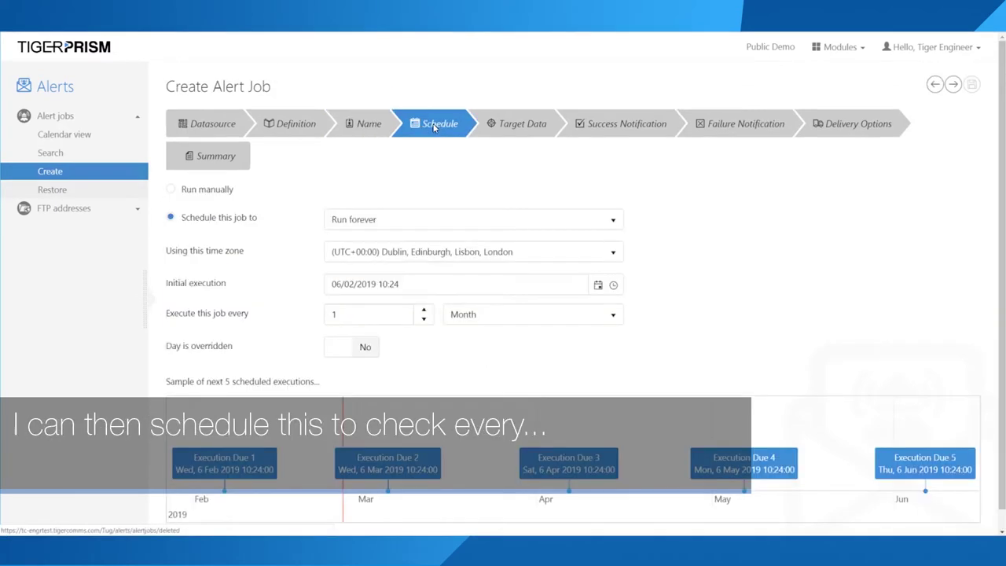
Step: Set the job to execute every 10 Minutes
{"action": "left_click", "coordinate": [507, 321]}
{"action": "left_click", "coordinate": [463, 337]}
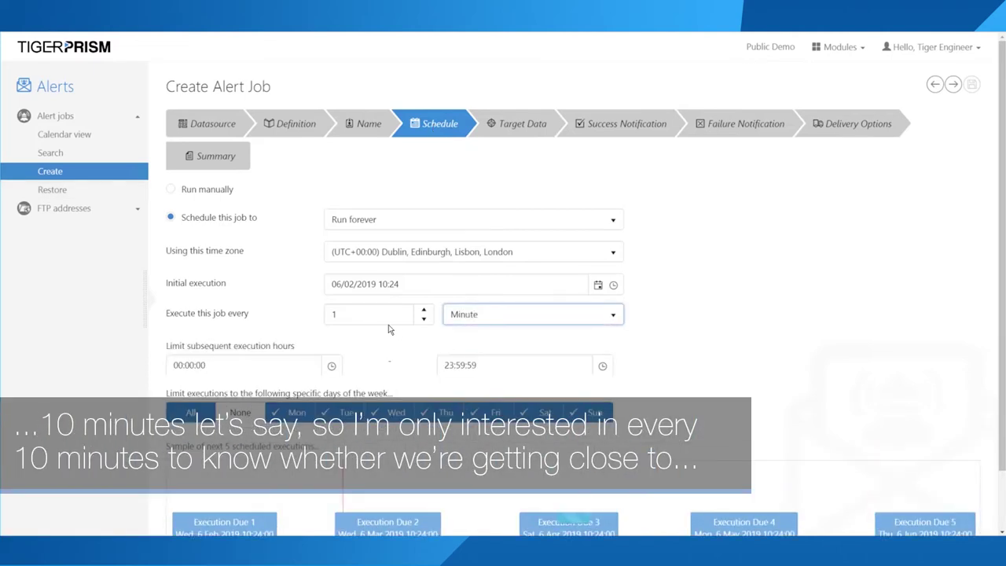
{"action": "left_click", "coordinate": [359, 313]}
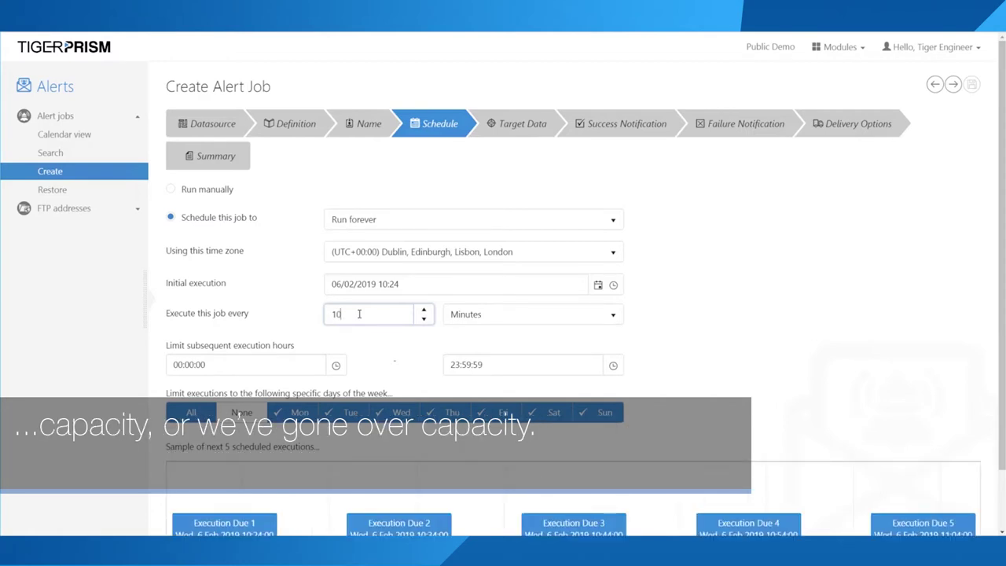
{"action": "left_click", "coordinate": [507, 128]}
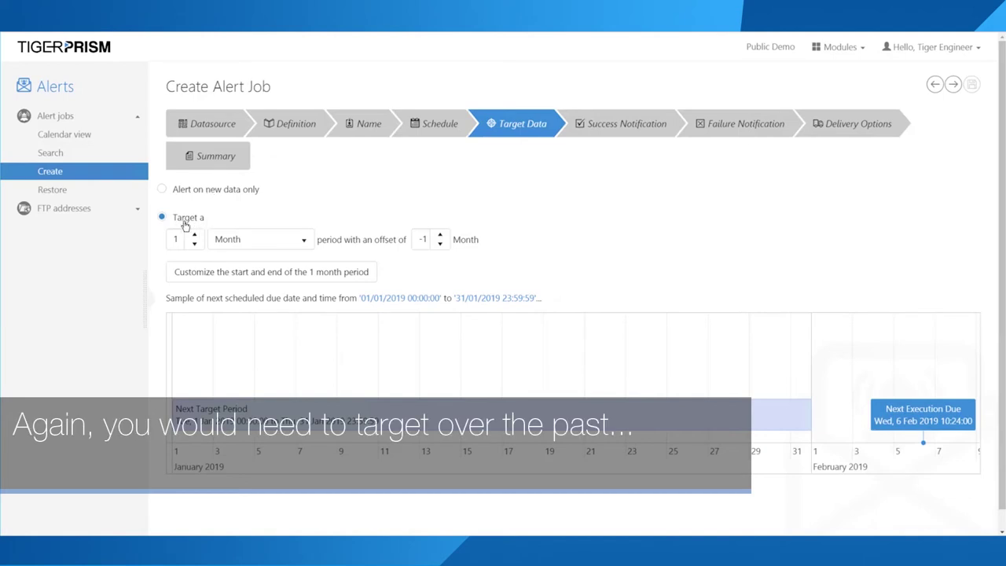
Step: Set the target period to 1 Hour with a 0 offset
{"action": "left_click", "coordinate": [256, 246]}
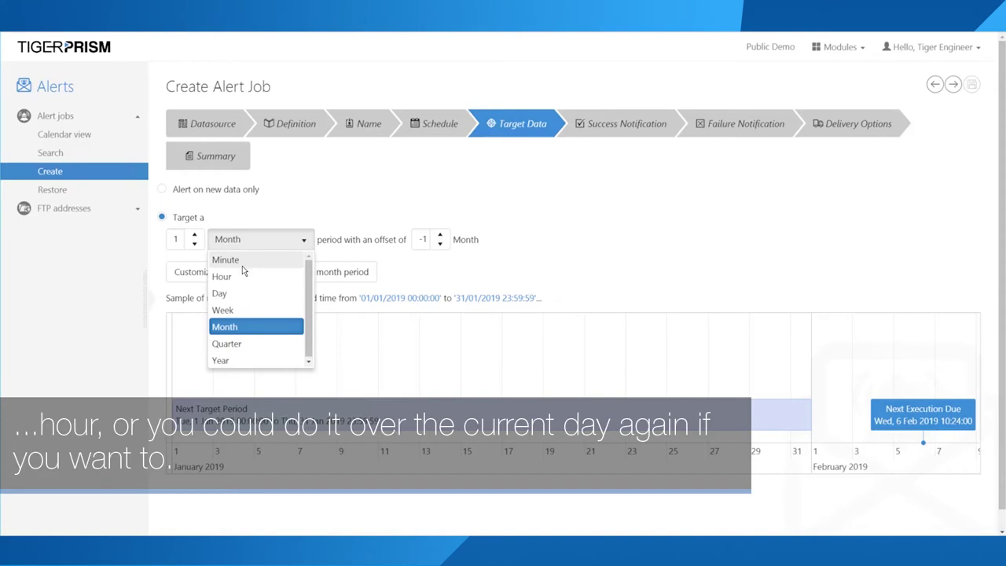
{"action": "left_click", "coordinate": [240, 278]}
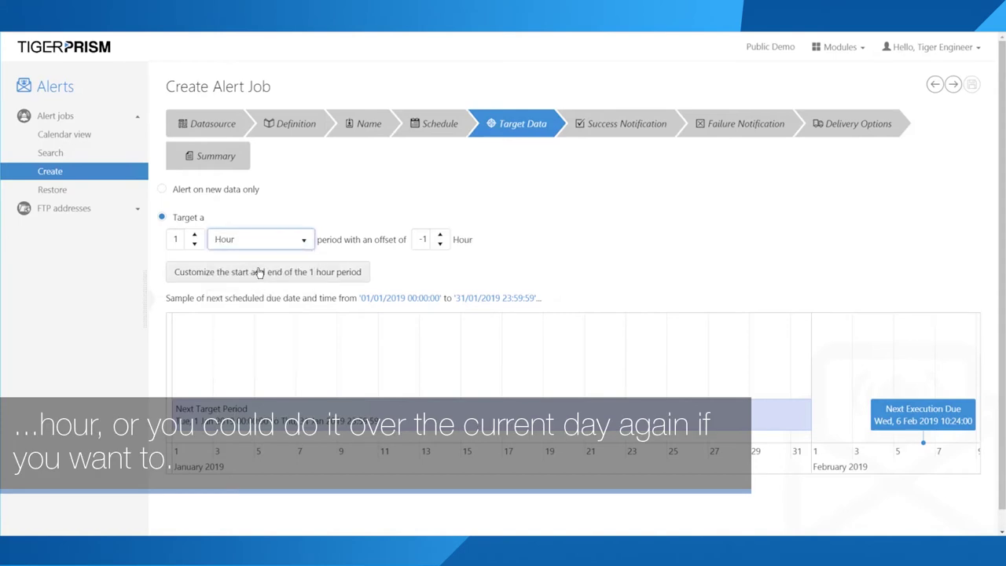
{"action": "left_click", "coordinate": [289, 246]}
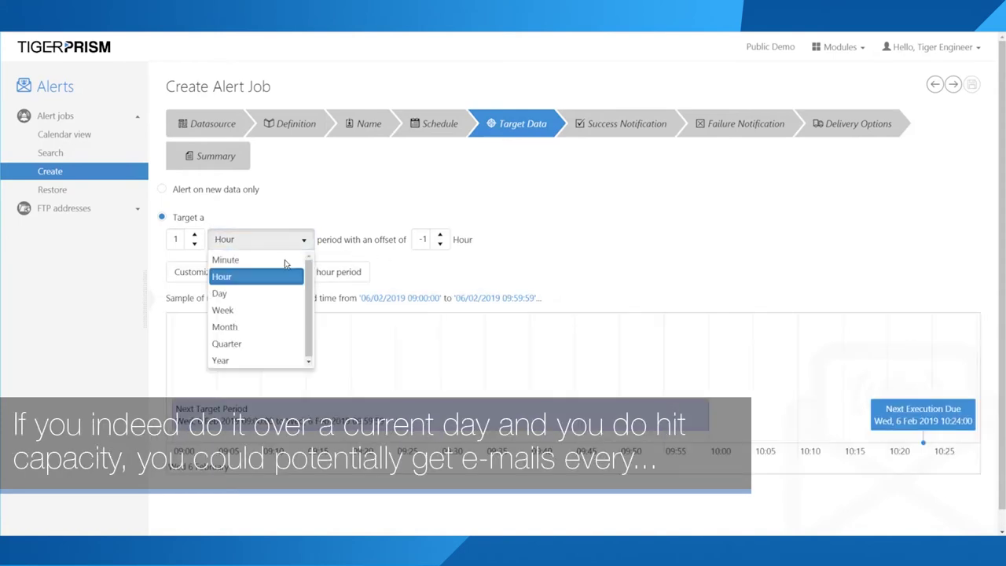
{"action": "left_click", "coordinate": [235, 290]}
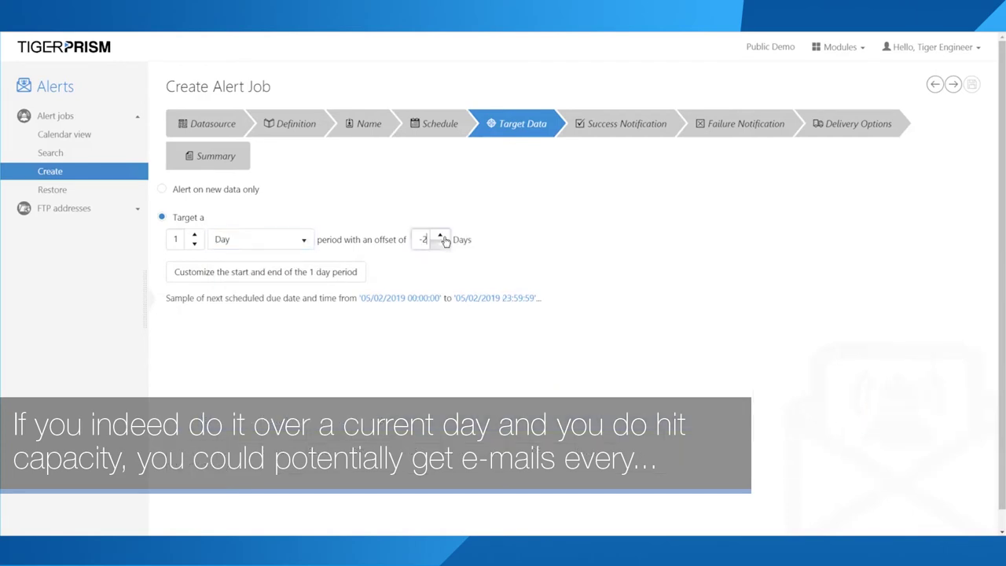
{"action": "left_click", "coordinate": [441, 235]}
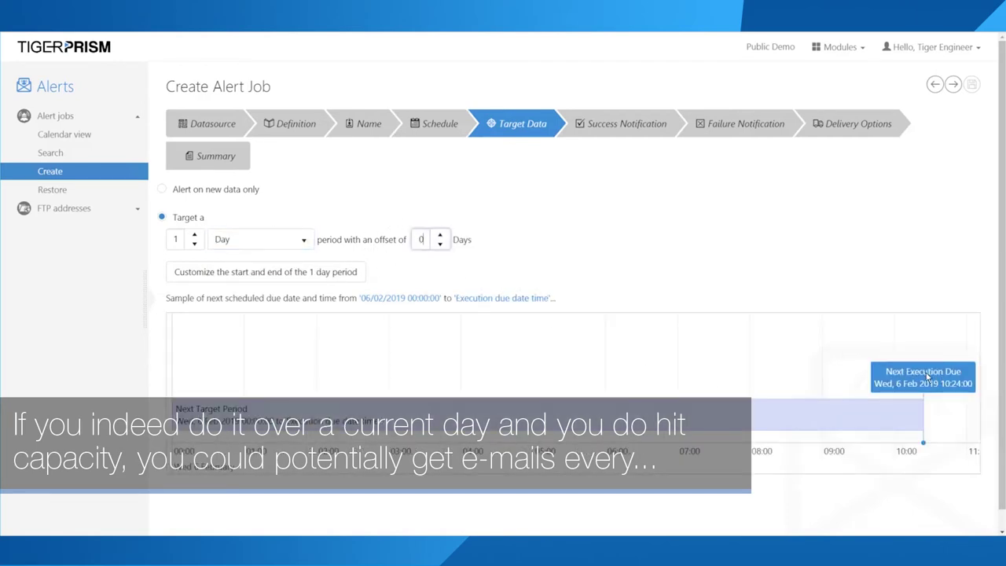
{"action": "left_click", "coordinate": [268, 241]}
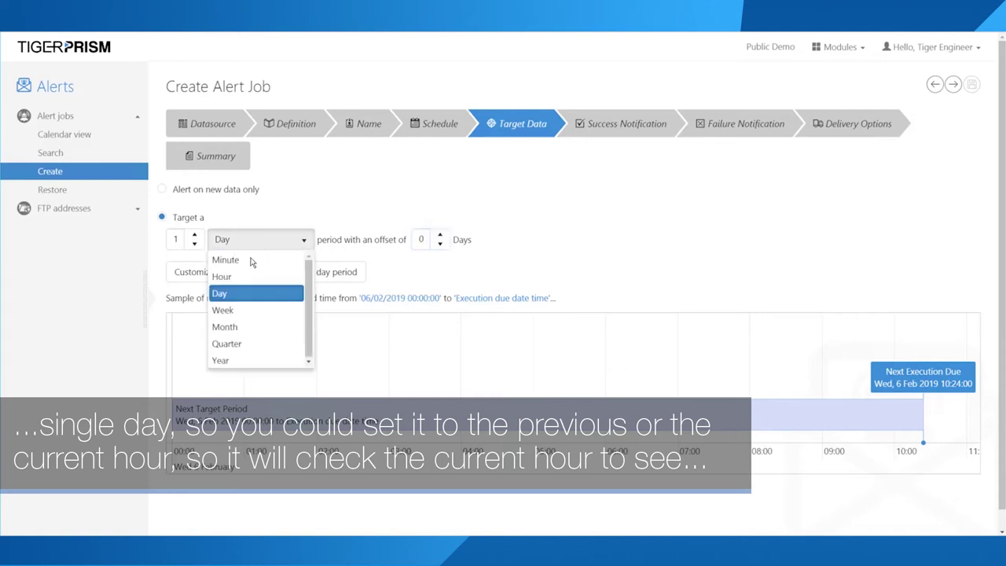
{"action": "left_click", "coordinate": [228, 277]}
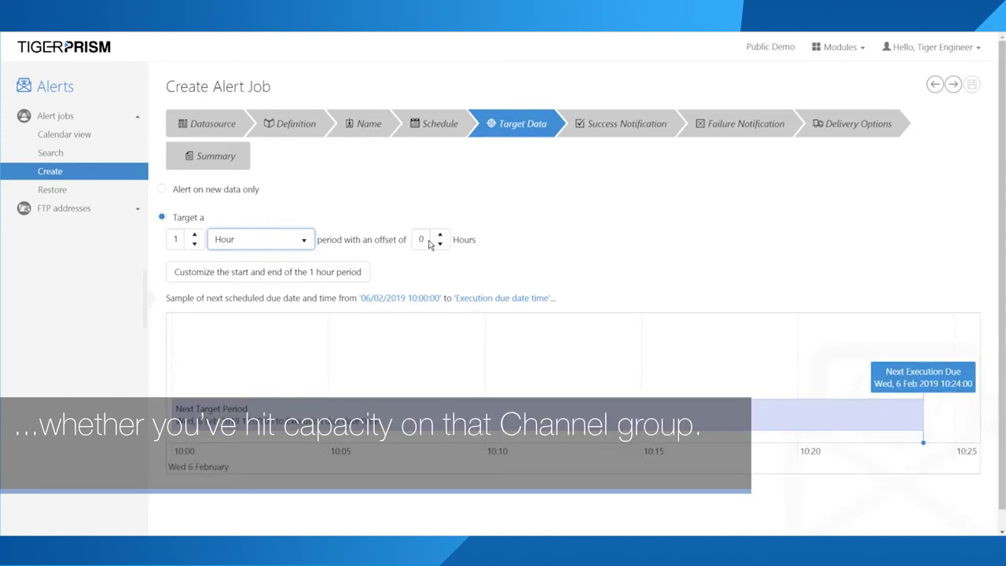
{"action": "left_click", "coordinate": [620, 124]}
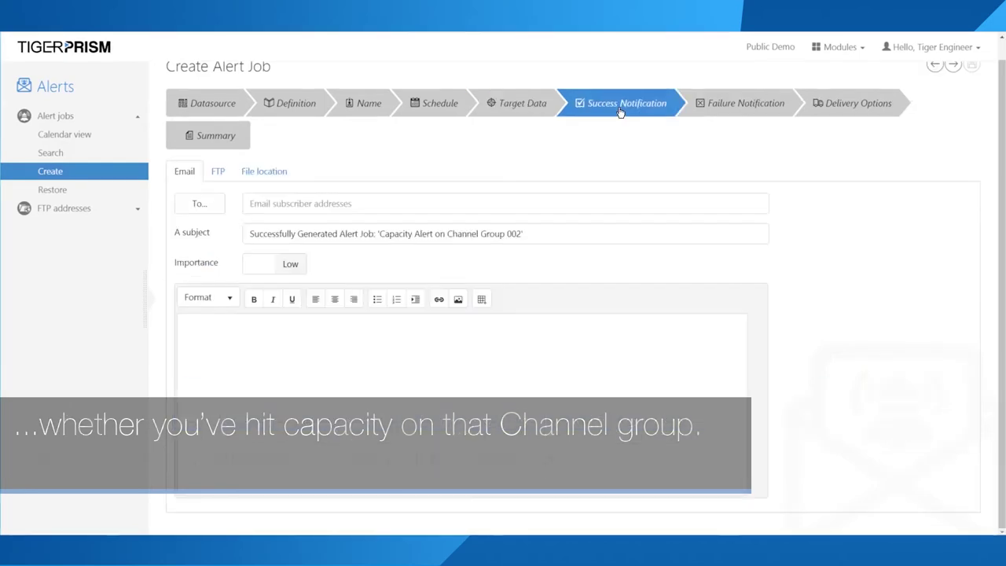
Step: Review the Channel Group 002 capacity alert's failure notification, delivery and summary pages, then reopen its Definition
{"action": "left_click", "coordinate": [715, 110]}
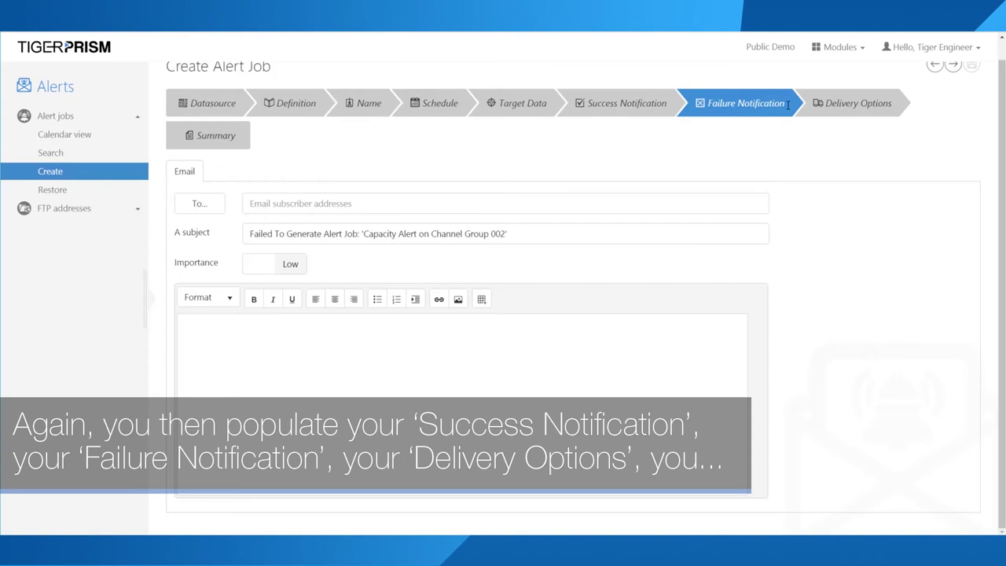
{"action": "left_click", "coordinate": [831, 107]}
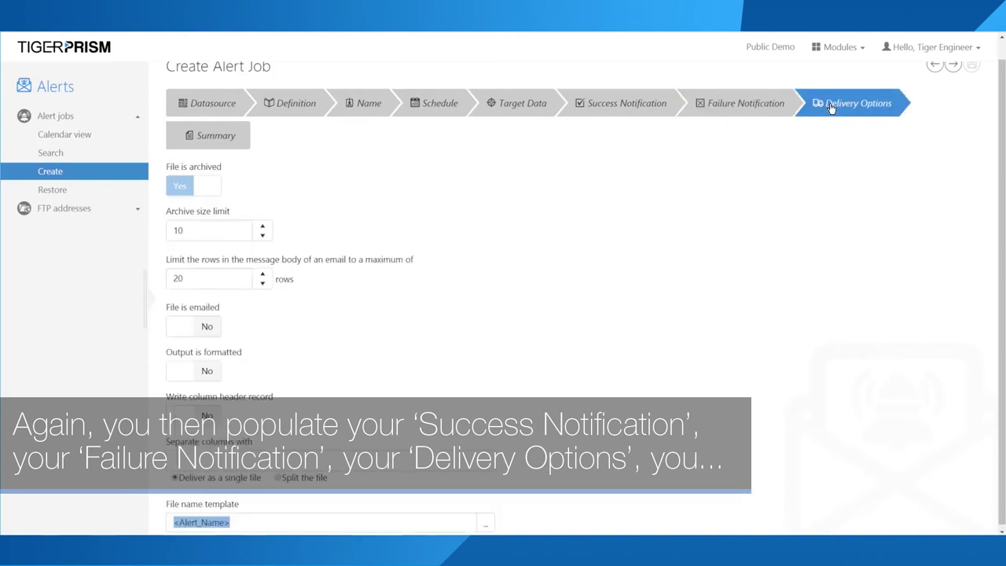
{"action": "left_click", "coordinate": [243, 143]}
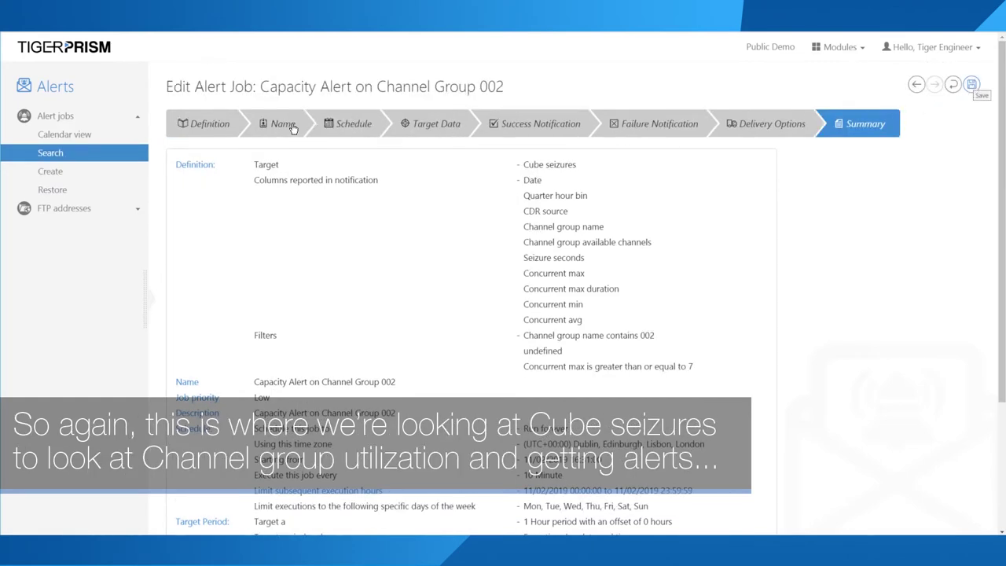
{"action": "left_click", "coordinate": [210, 124]}
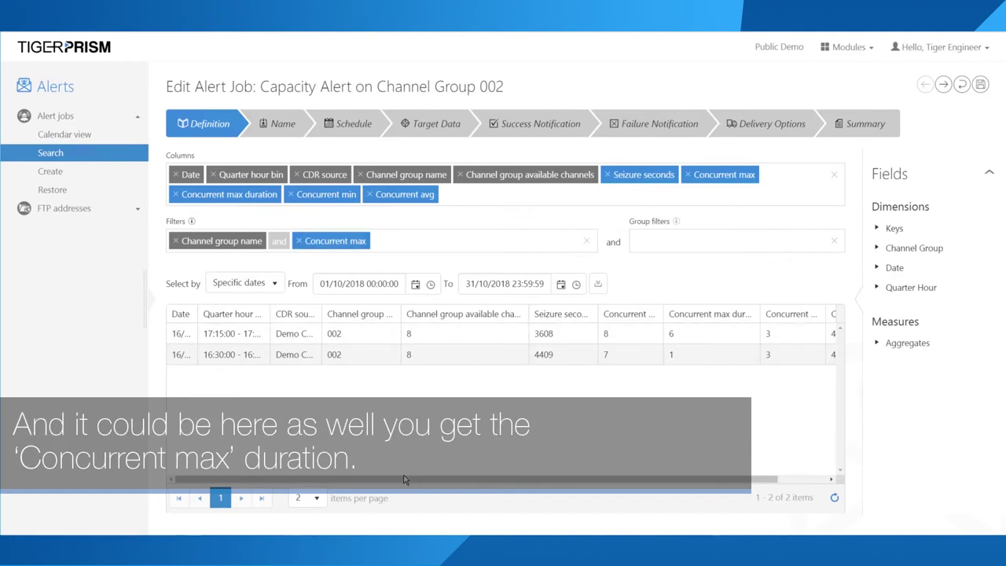
Step: Widen the preview's Concurrent max duration and Concurrent max columns so their values show: 8 for 6s, 7 for 1s
{"action": "left_click_drag", "start_coordinate": [404, 480], "coordinate": [454, 479]}
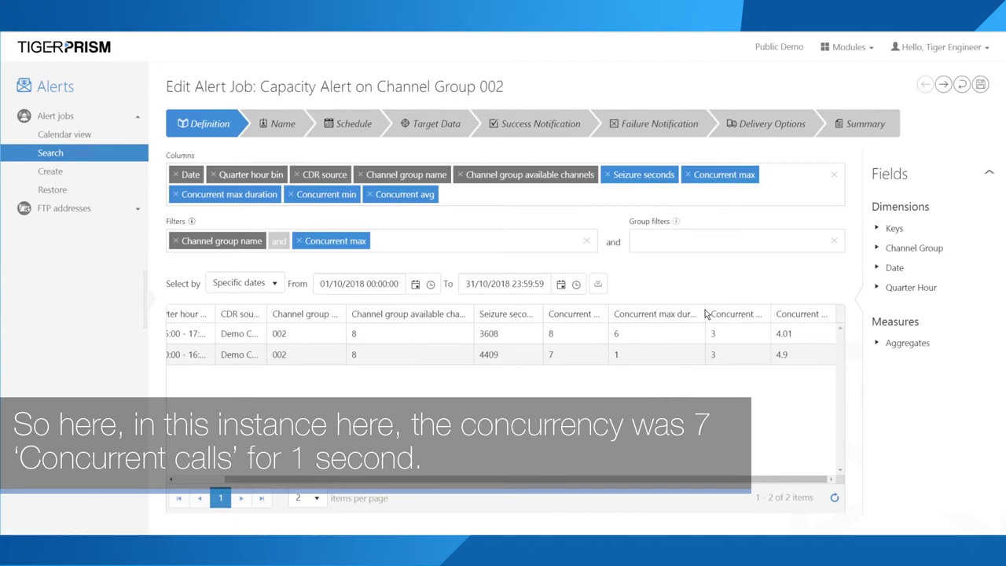
{"action": "left_click_drag", "start_coordinate": [739, 307], "coordinate": [743, 308]}
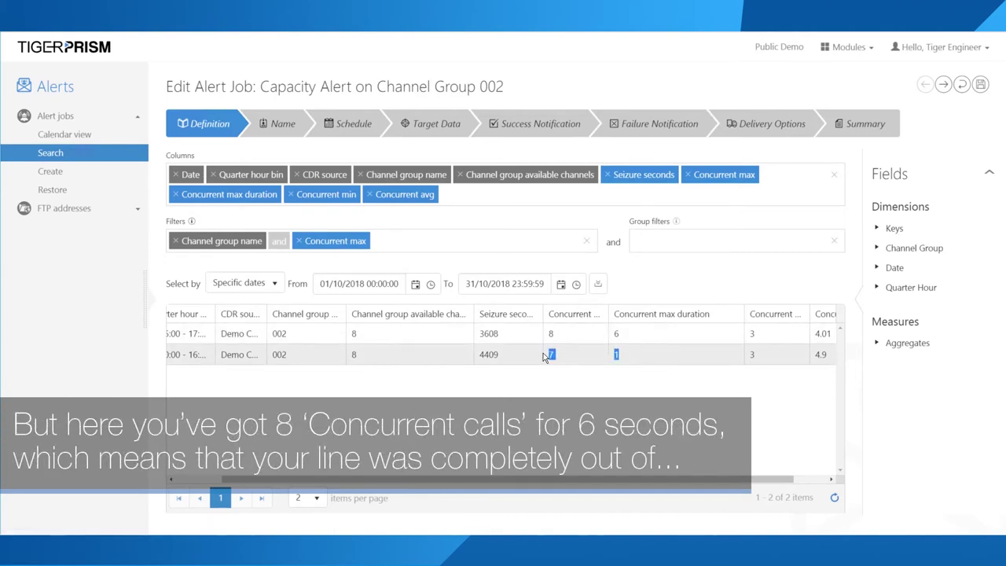
{"action": "left_click_drag", "start_coordinate": [608, 308], "coordinate": [653, 307]}
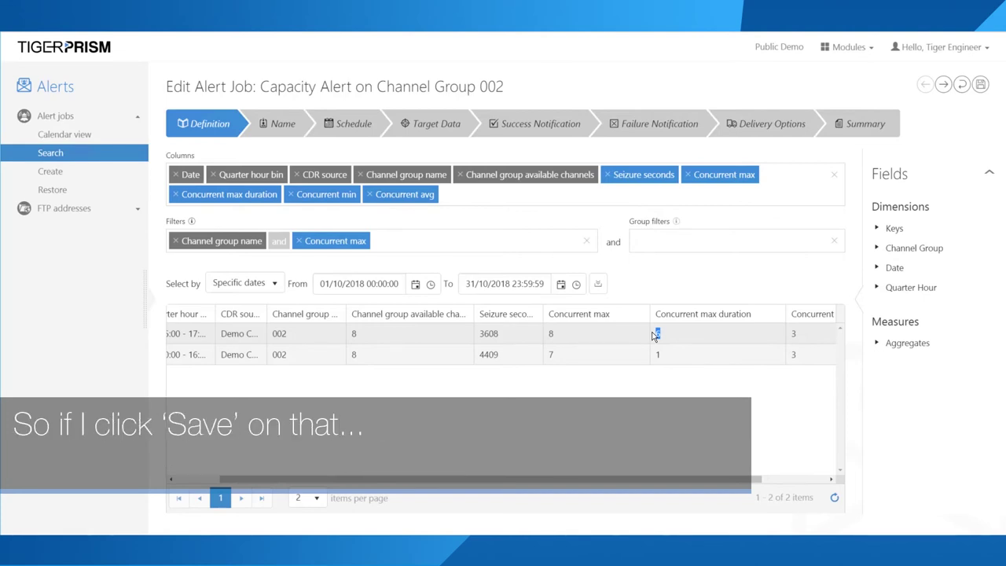
Step: Save the capacity alert job and open the Call Over £5 Alert's details from the alert jobs list
{"action": "left_click", "coordinate": [982, 91]}
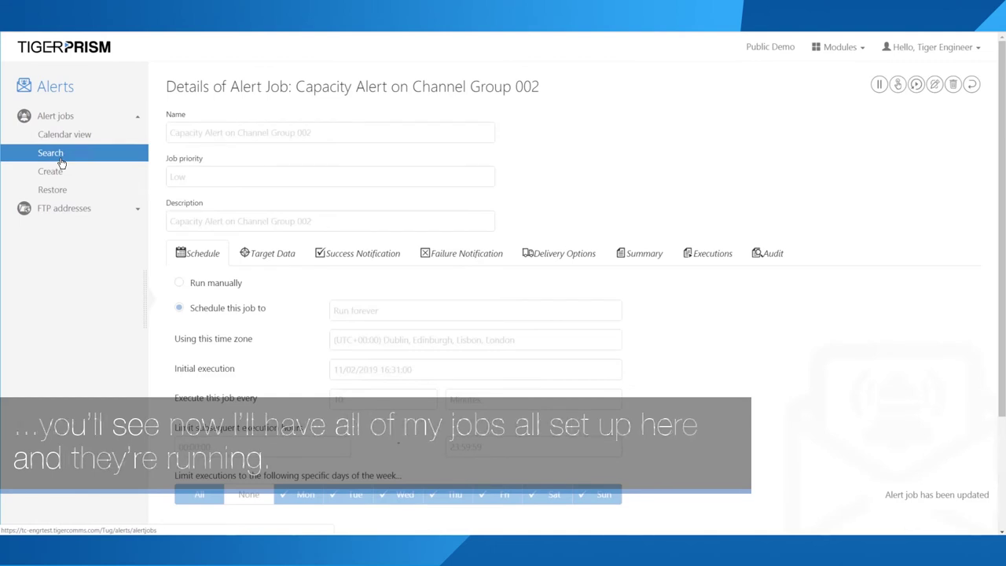
{"action": "left_click", "coordinate": [61, 159]}
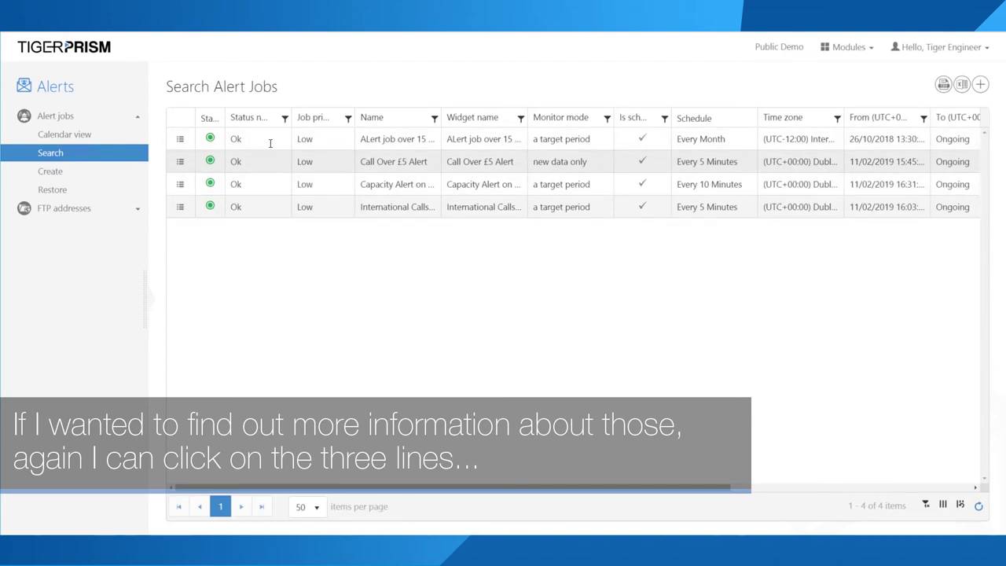
{"action": "left_click", "coordinate": [180, 162]}
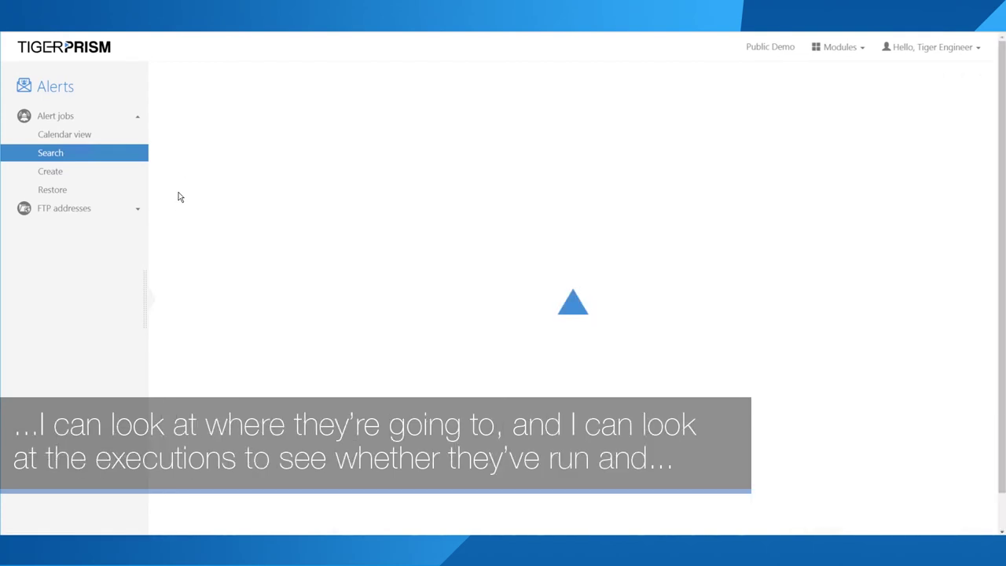
Step: Check the Call Over £5 Alert's success notification and all-successful executions, then return to the four-job list
{"action": "left_click", "coordinate": [353, 257]}
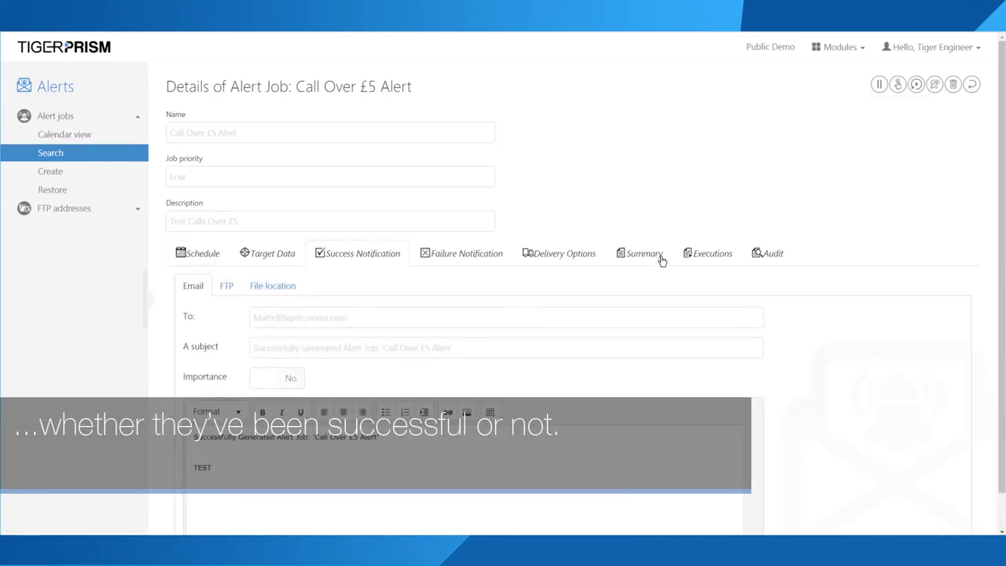
{"action": "left_click", "coordinate": [731, 257]}
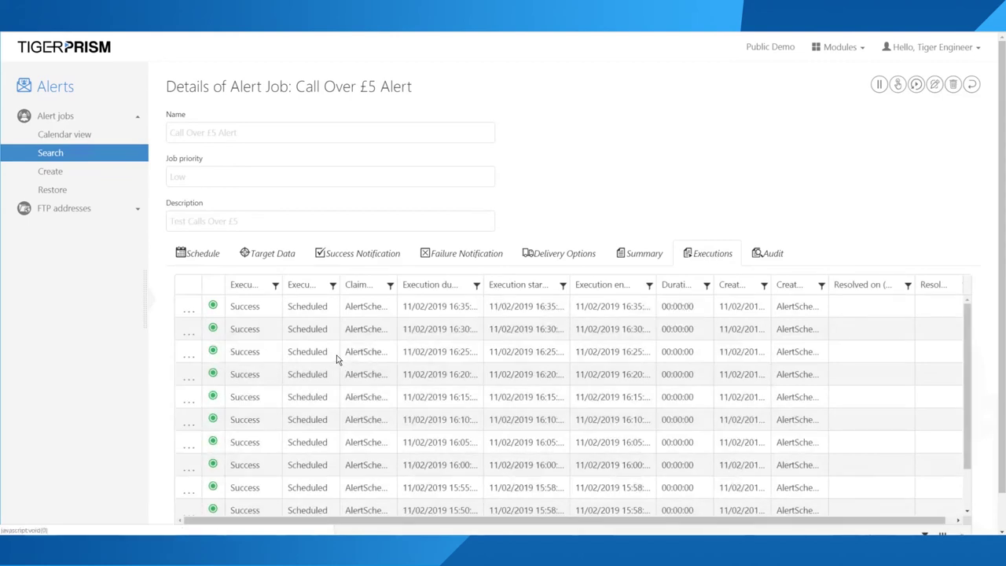
{"action": "scroll", "coordinate": [323, 376], "scroll_direction": "down", "scroll_amount": 1}
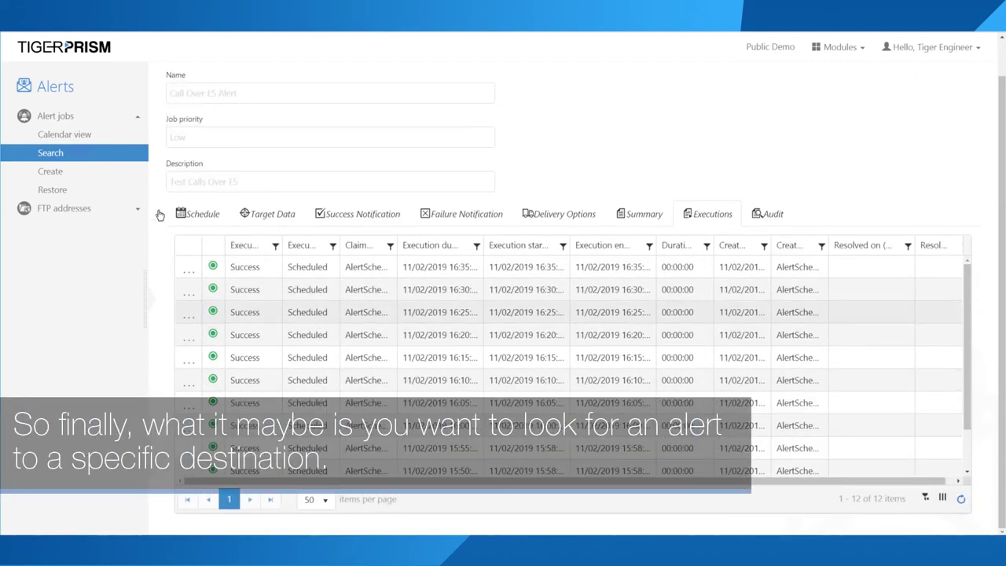
{"action": "left_click", "coordinate": [55, 156]}
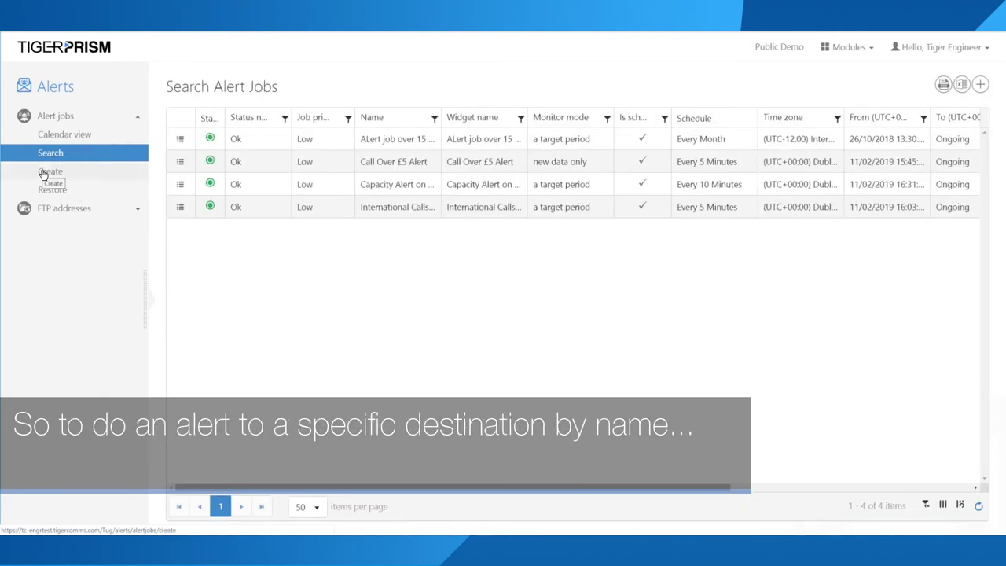
Step: Create a new alert job and add Called label as a filter in its Definition
{"action": "left_click", "coordinate": [43, 175]}
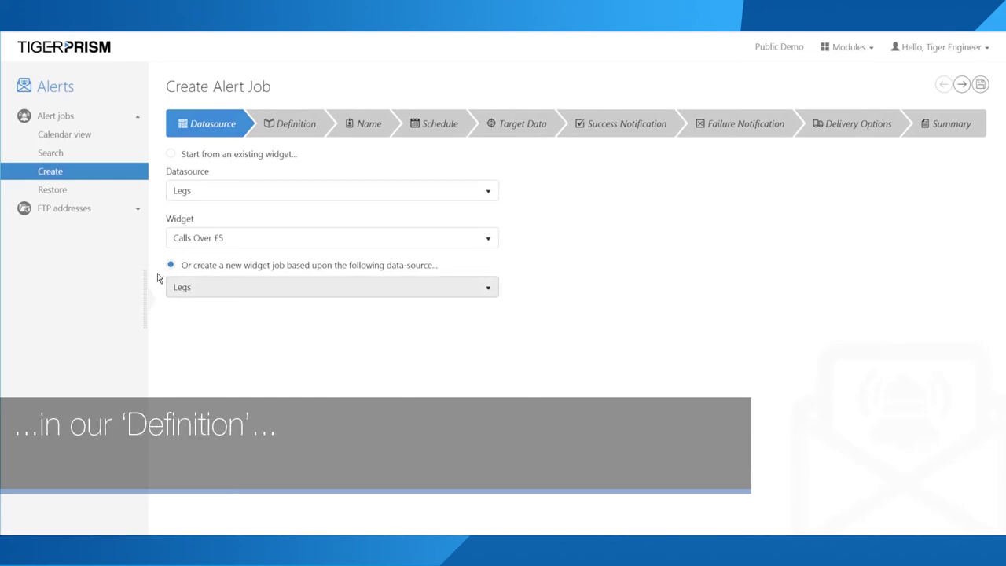
{"action": "left_click", "coordinate": [283, 131]}
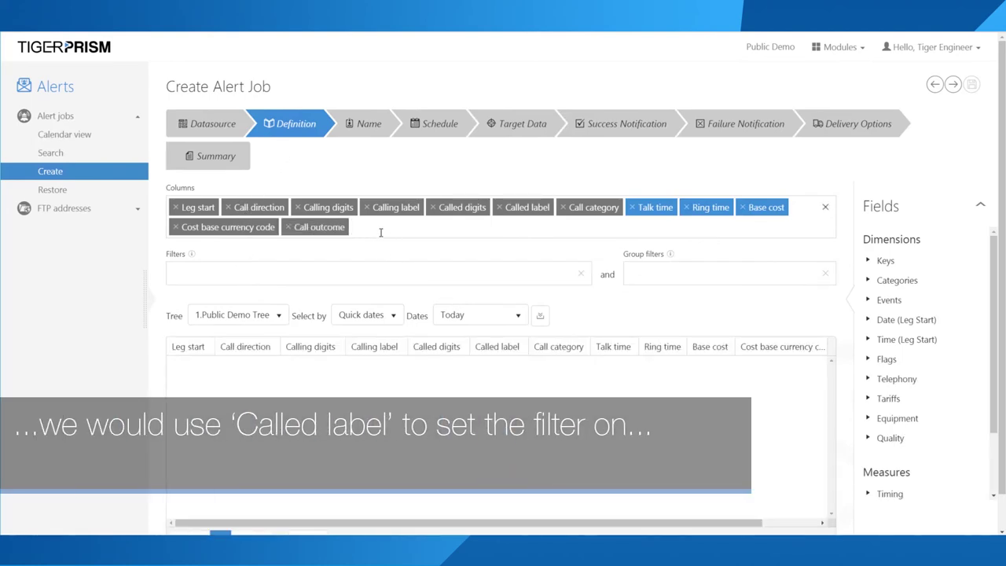
{"action": "left_click_drag", "start_coordinate": [523, 207], "coordinate": [198, 273]}
Step: Load the preview of call records for the October 2018 date range
{"action": "left_click", "coordinate": [481, 315]}
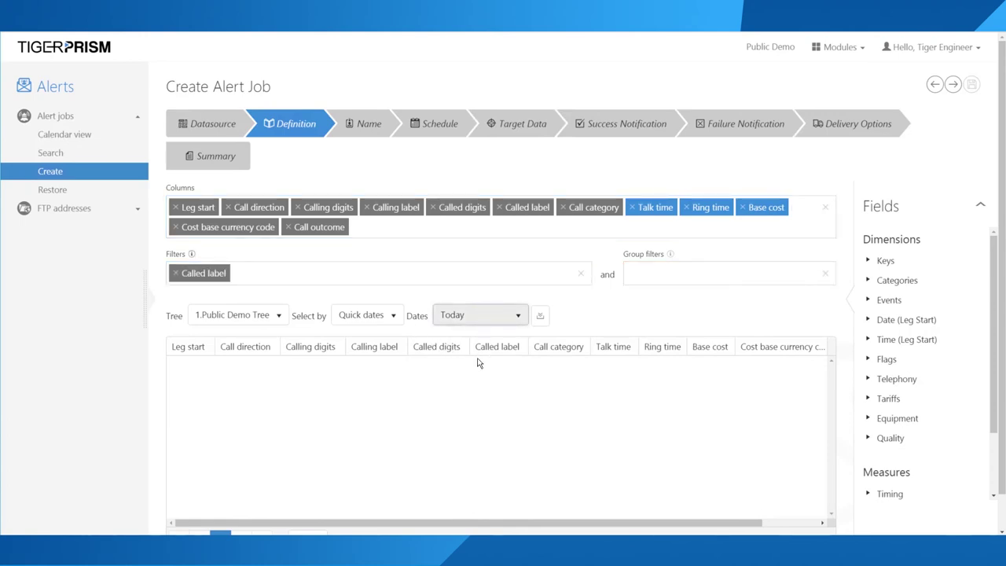
{"action": "scroll", "coordinate": [464, 393], "scroll_direction": "down", "scroll_amount": 1}
{"action": "scroll", "coordinate": [461, 402], "scroll_direction": "down", "scroll_amount": 1}
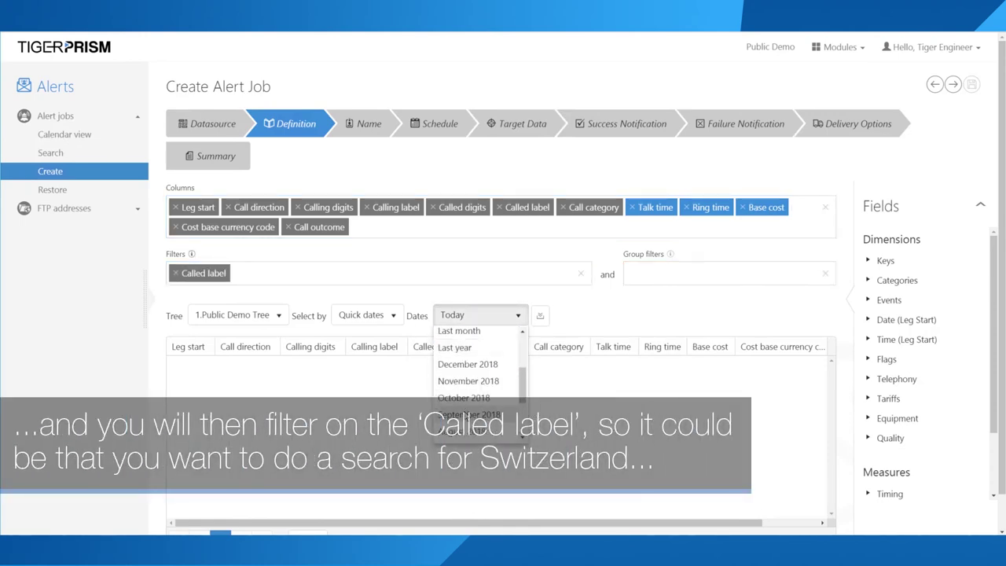
{"action": "left_click", "coordinate": [463, 398]}
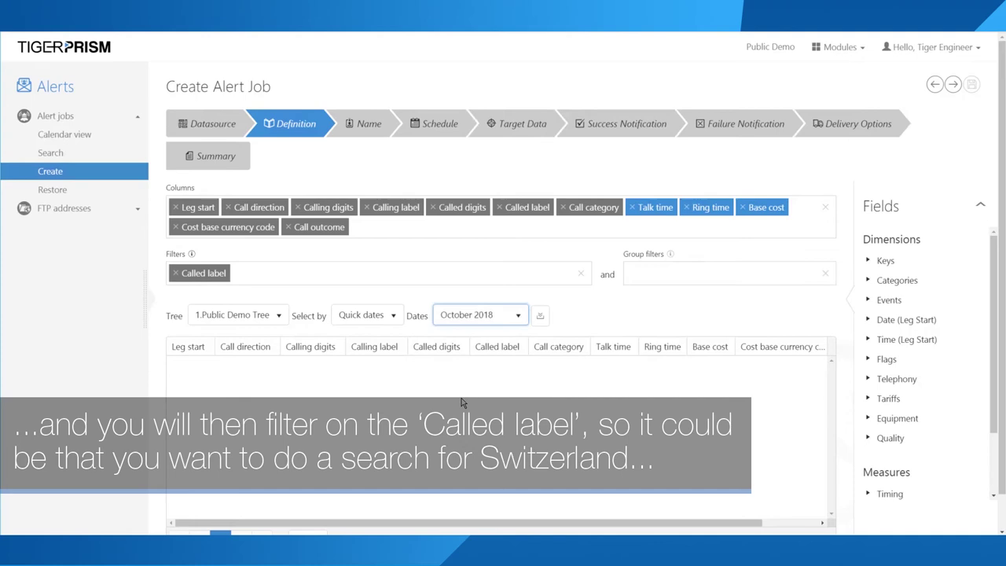
{"action": "left_click", "coordinate": [542, 316]}
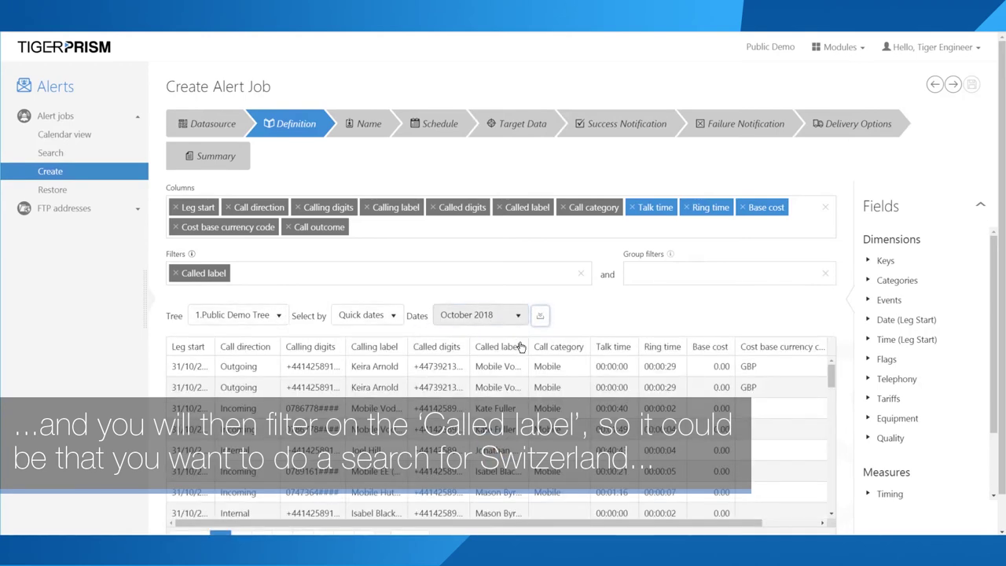
Step: Widen the Called label preview column and open the Called label filter's condition
{"action": "left_click_drag", "start_coordinate": [529, 346], "coordinate": [613, 343]}
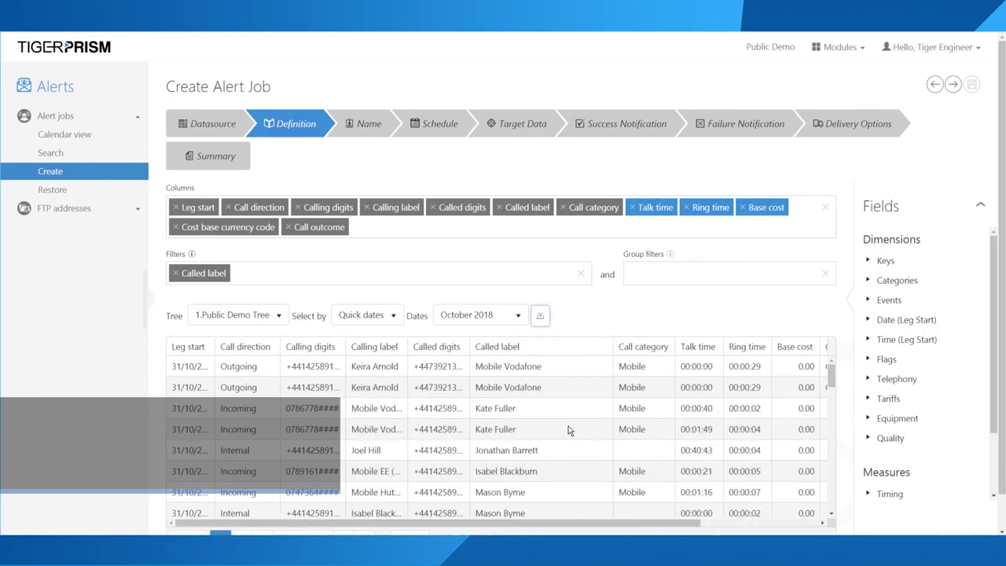
{"action": "scroll", "coordinate": [571, 427], "scroll_direction": "down", "scroll_amount": 3}
{"action": "scroll", "coordinate": [571, 430], "scroll_direction": "down", "scroll_amount": 3}
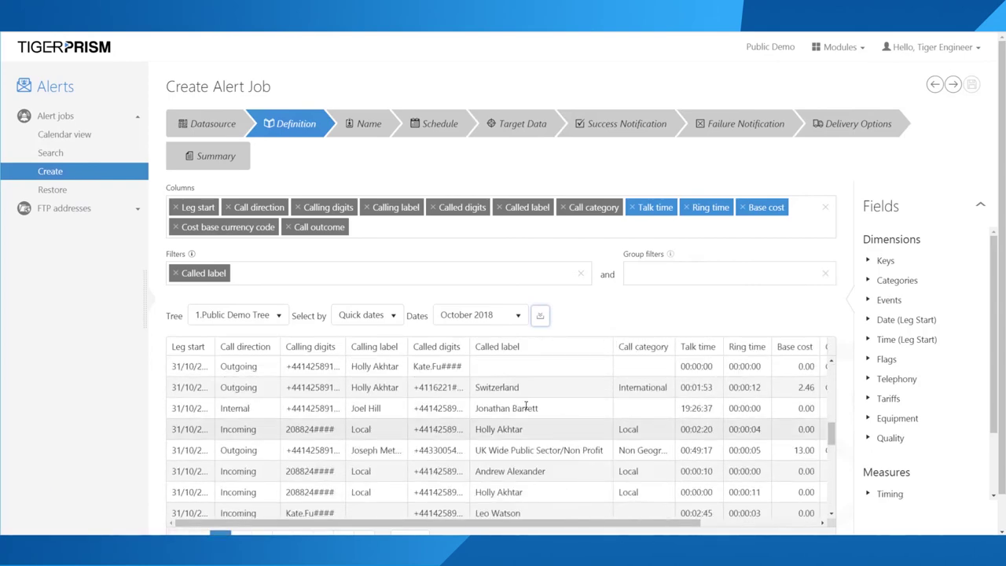
{"action": "left_click_drag", "start_coordinate": [521, 387], "coordinate": [470, 395]}
{"action": "key", "text": "ctrl+c"}
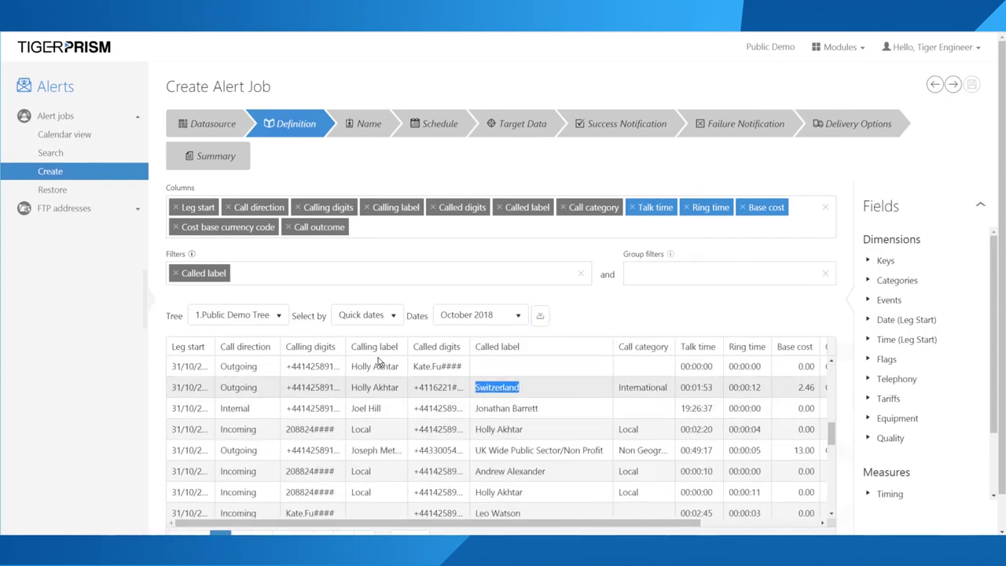
{"action": "left_click", "coordinate": [198, 273]}
Step: Set the Called label filter to Contains Switzerland and refresh the preview
{"action": "left_click", "coordinate": [175, 335]}
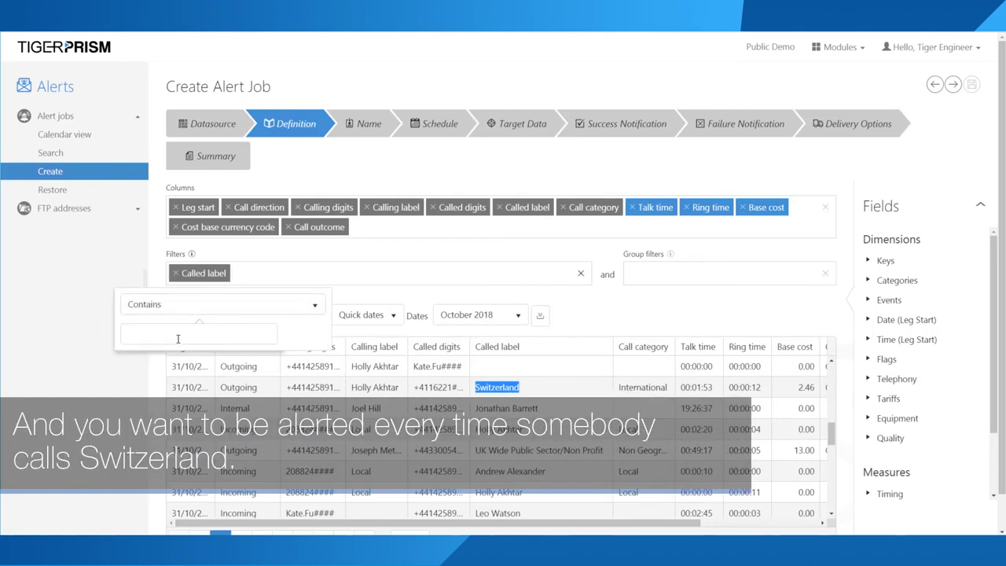
{"action": "key", "text": "ctrl+v"}
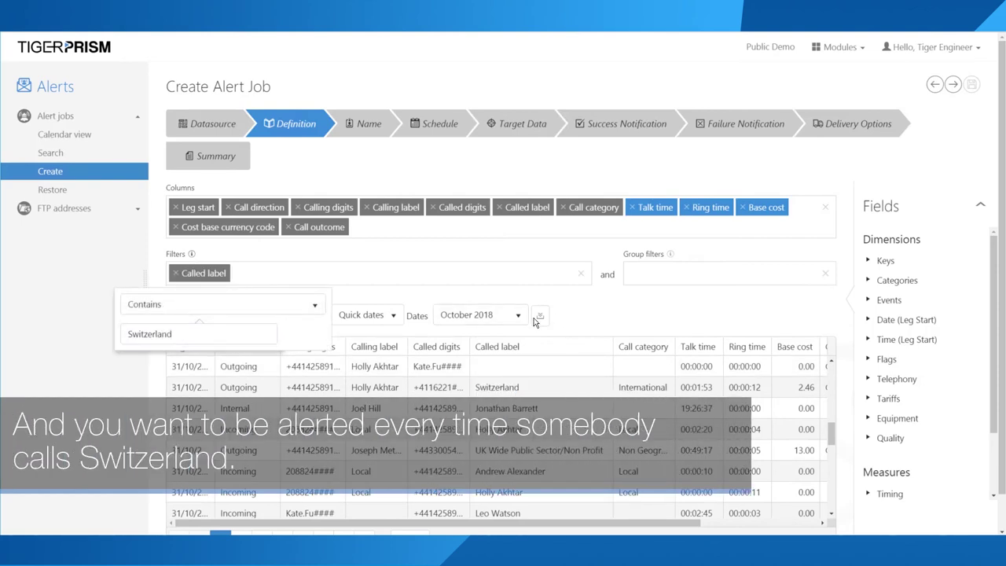
{"action": "left_click", "coordinate": [538, 316]}
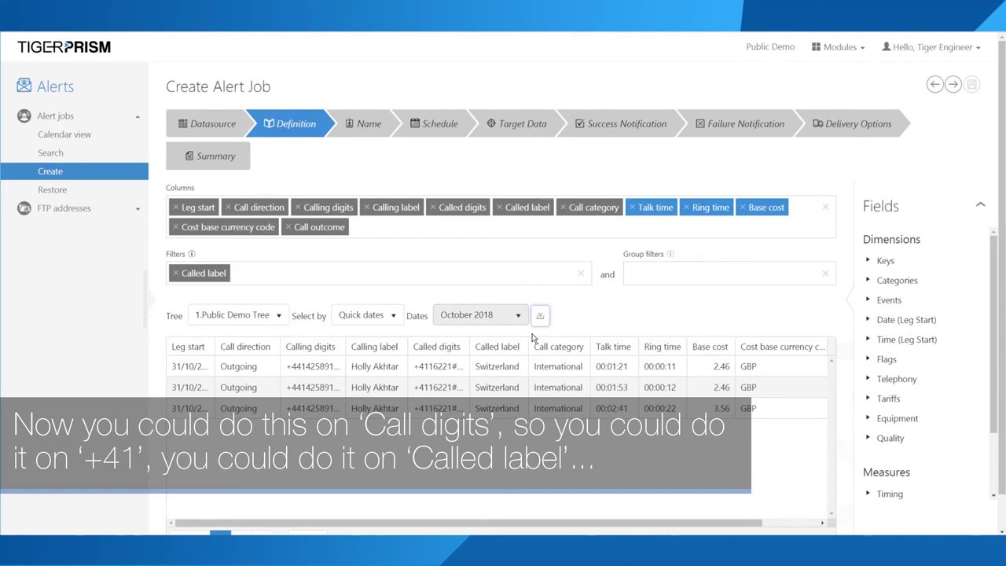
Step: Widen Called label and highlight the +41 prefix, Switzerland and International in the three results
{"action": "left_click_drag", "start_coordinate": [529, 346], "coordinate": [573, 347]}
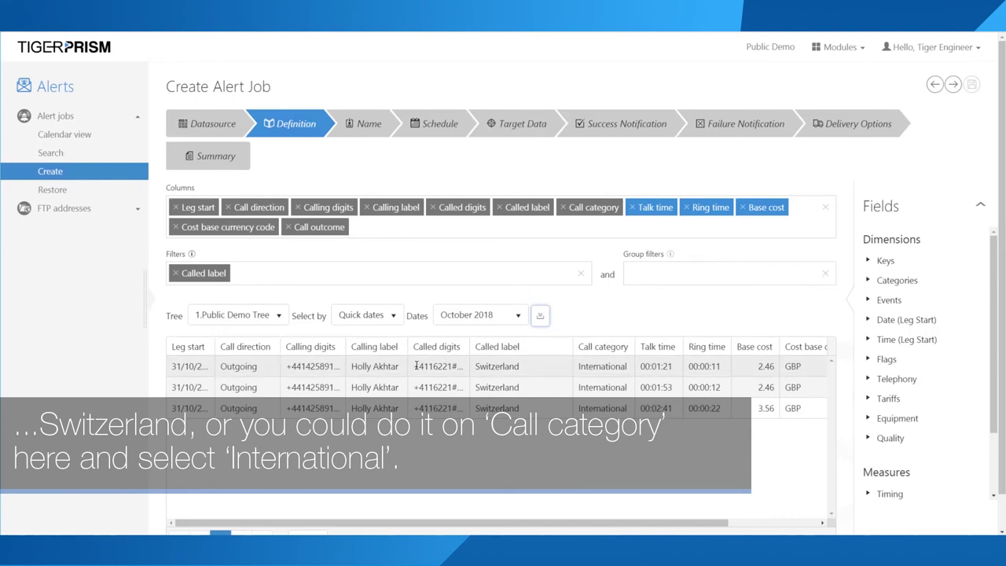
{"action": "left_click_drag", "start_coordinate": [417, 366], "coordinate": [435, 366]}
{"action": "left_click", "coordinate": [484, 366]}
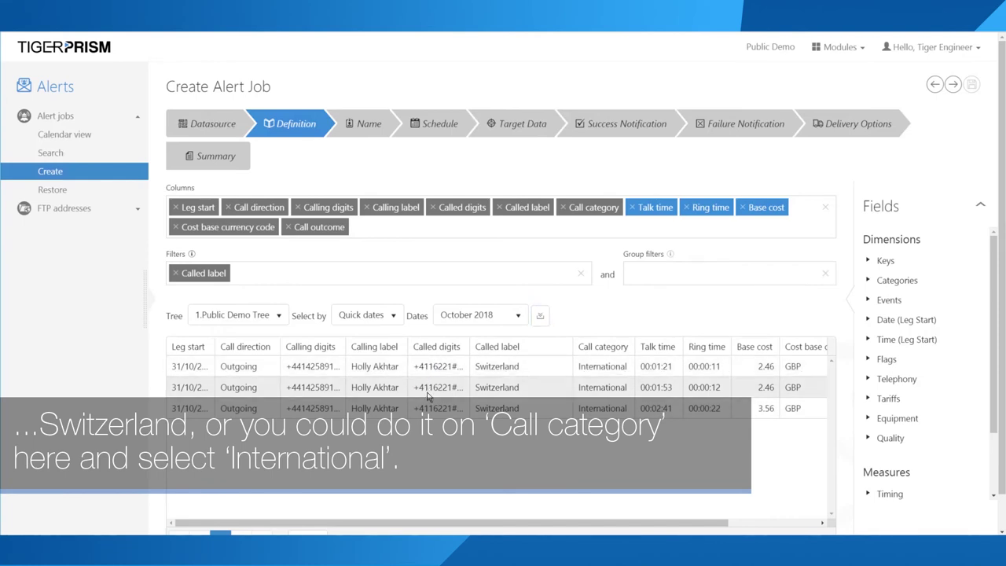
{"action": "double_click", "coordinate": [489, 367]}
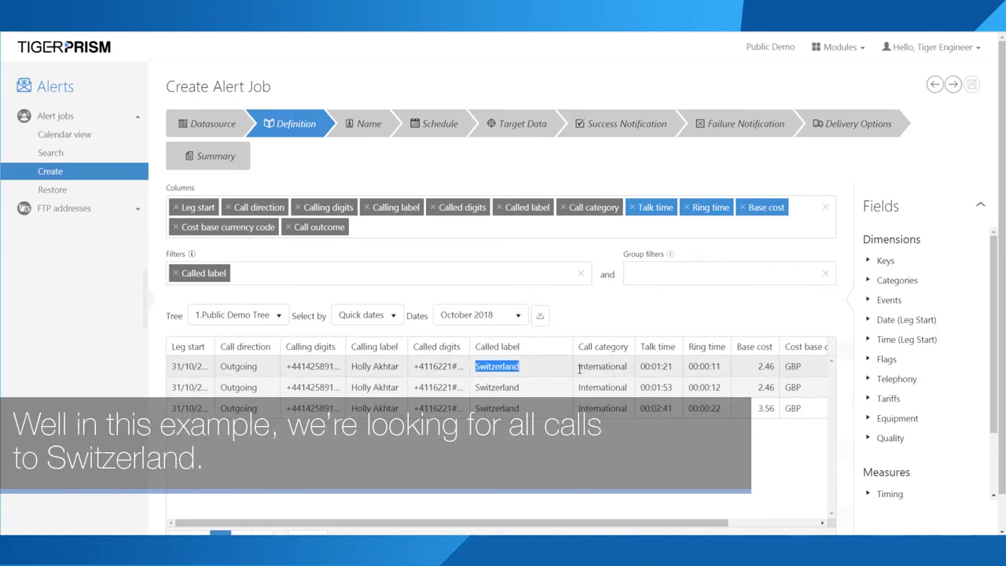
{"action": "left_click_drag", "start_coordinate": [580, 367], "coordinate": [628, 369]}
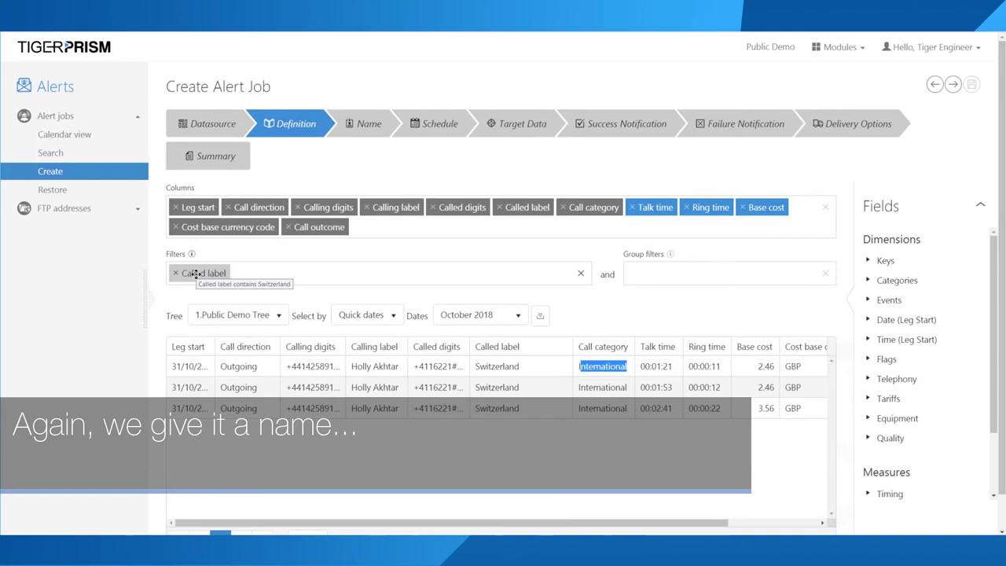
{"action": "left_click", "coordinate": [196, 273]}
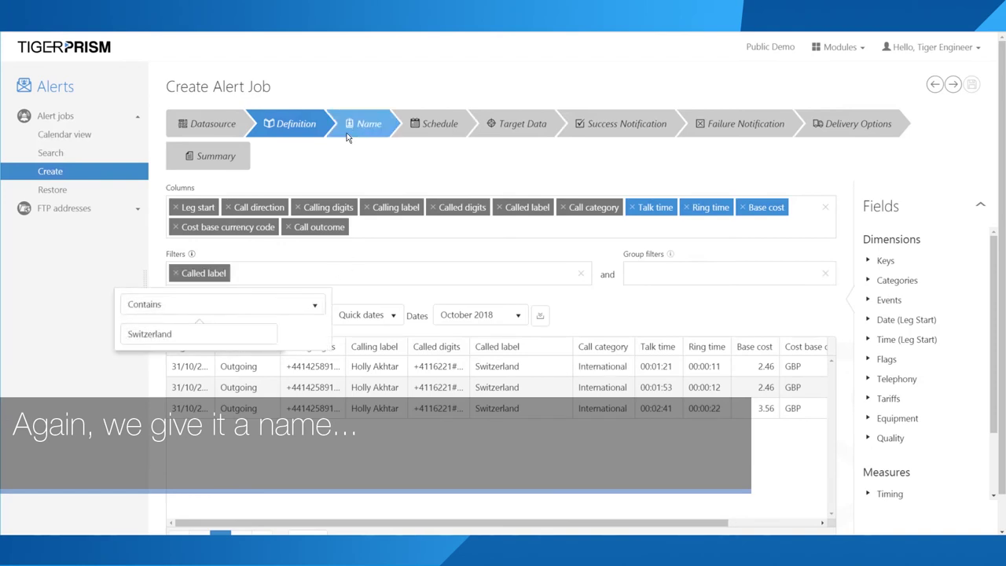
Step: Name the alert job 'Calls to Switzerland', trimming the stray digits from the reused name
{"action": "left_click", "coordinate": [348, 137]}
{"action": "left_click", "coordinate": [197, 202]}
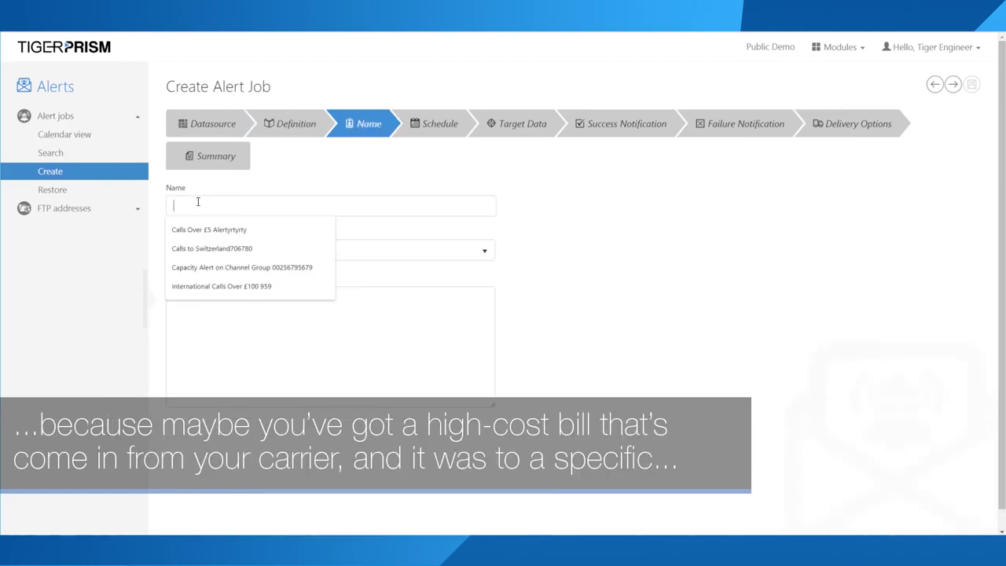
{"action": "left_click", "coordinate": [219, 247]}
{"action": "left_click_drag", "start_coordinate": [262, 206], "coordinate": [247, 206]}
{"action": "key", "text": "shift+End"}
{"action": "key", "text": "BackSpace"}
{"action": "left_click", "coordinate": [272, 302]}
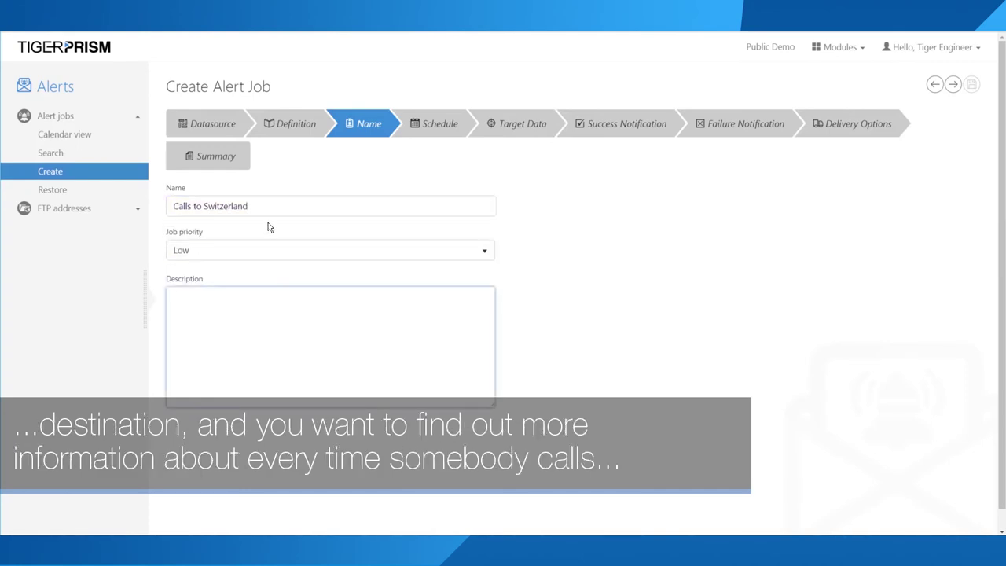
Step: Schedule the job to execute every 1 Hour and proceed to Target Data
{"action": "left_click", "coordinate": [440, 127]}
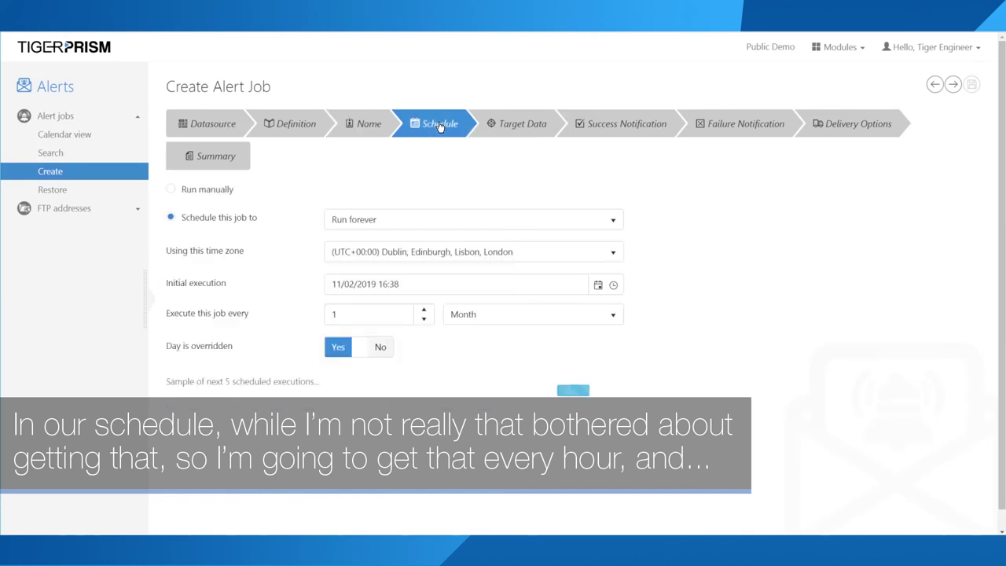
{"action": "left_click", "coordinate": [460, 318]}
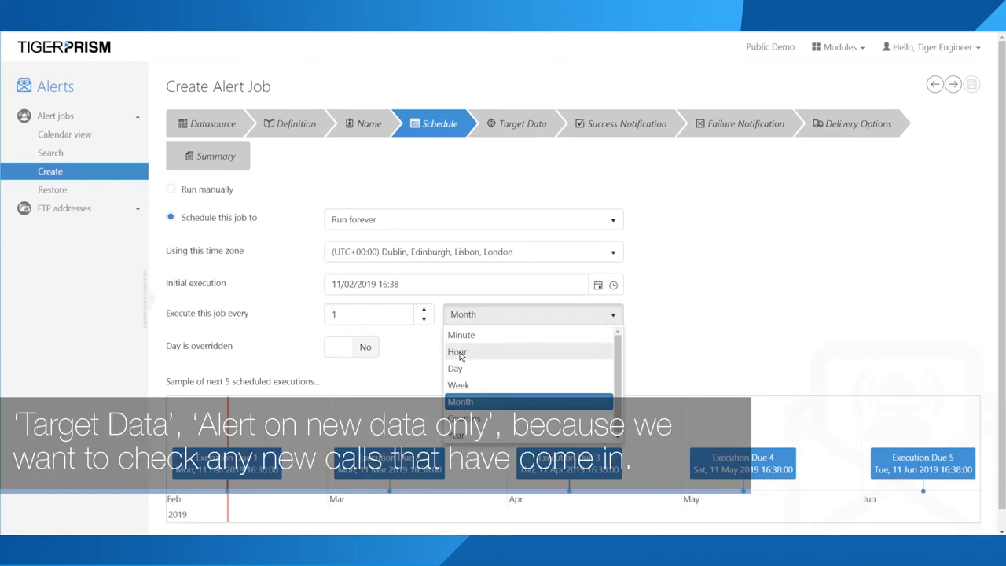
{"action": "left_click", "coordinate": [462, 353]}
{"action": "left_click", "coordinate": [500, 120]}
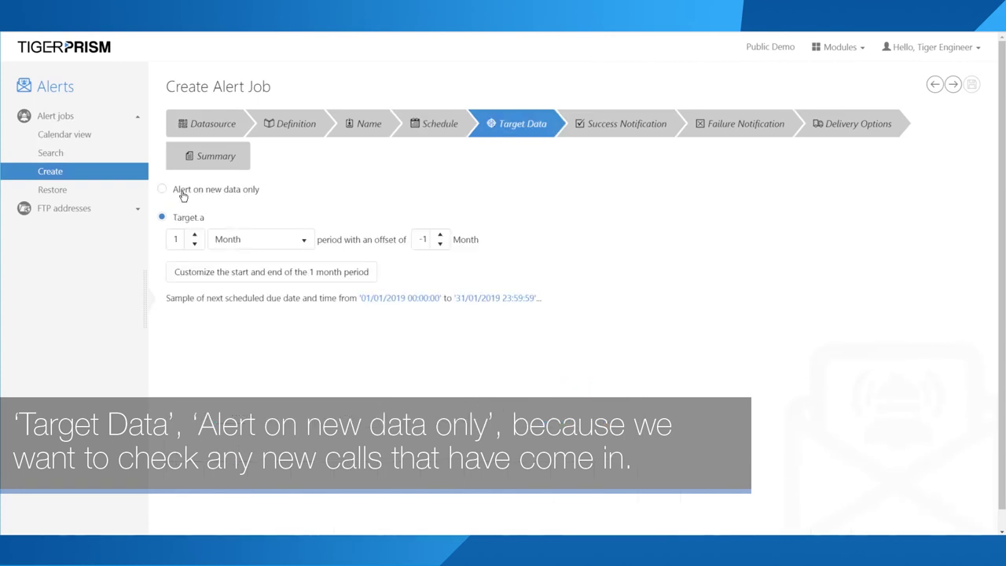
Step: Make the alert check new data only and look over its success and failure notification settings
{"action": "left_click", "coordinate": [169, 190]}
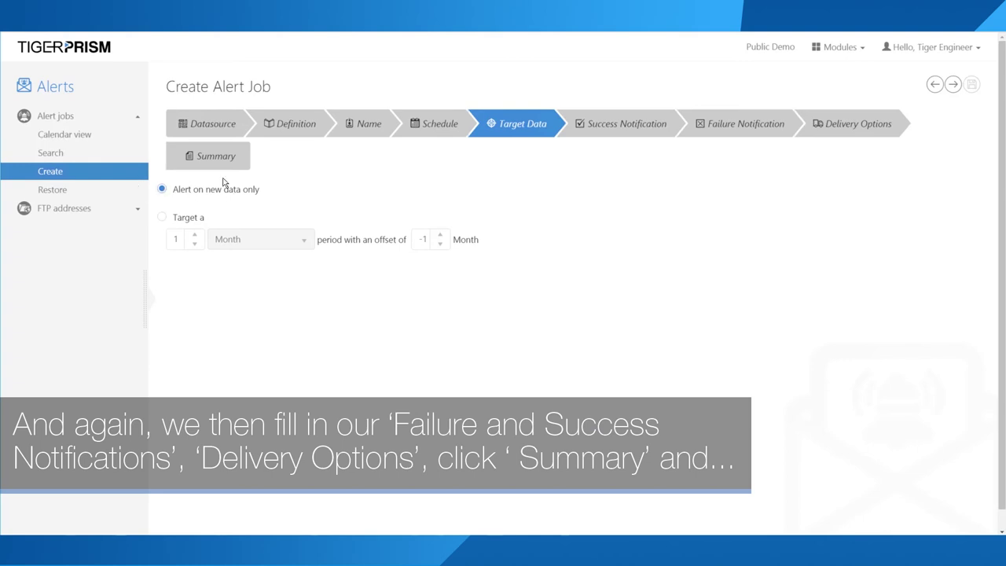
{"action": "left_click", "coordinate": [582, 130]}
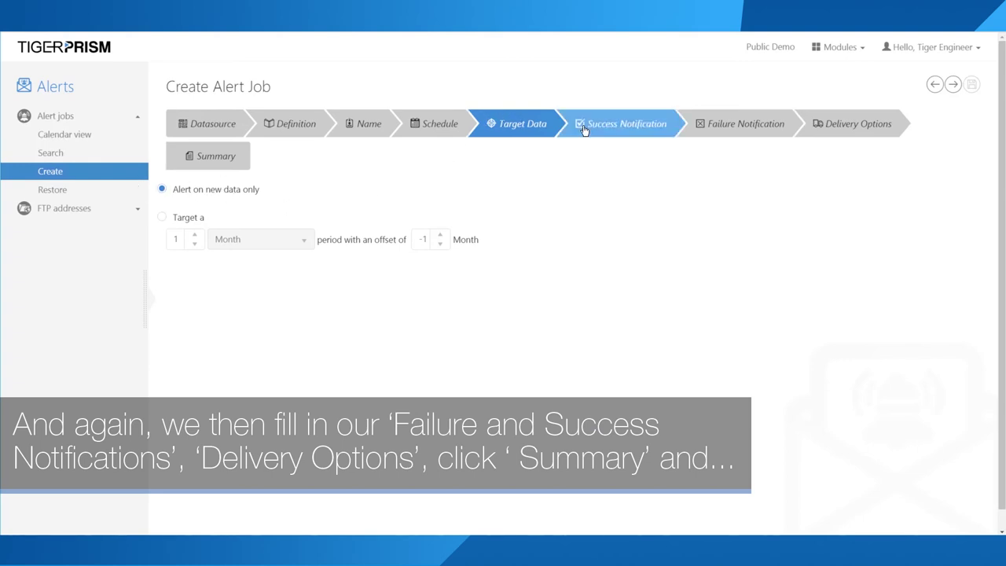
{"action": "left_click", "coordinate": [732, 130]}
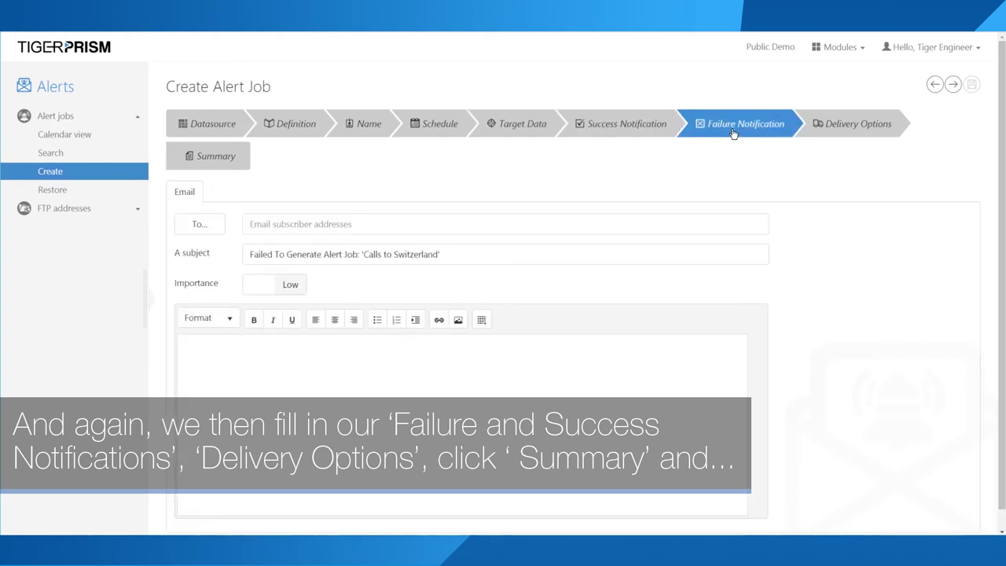
{"action": "left_click", "coordinate": [636, 132]}
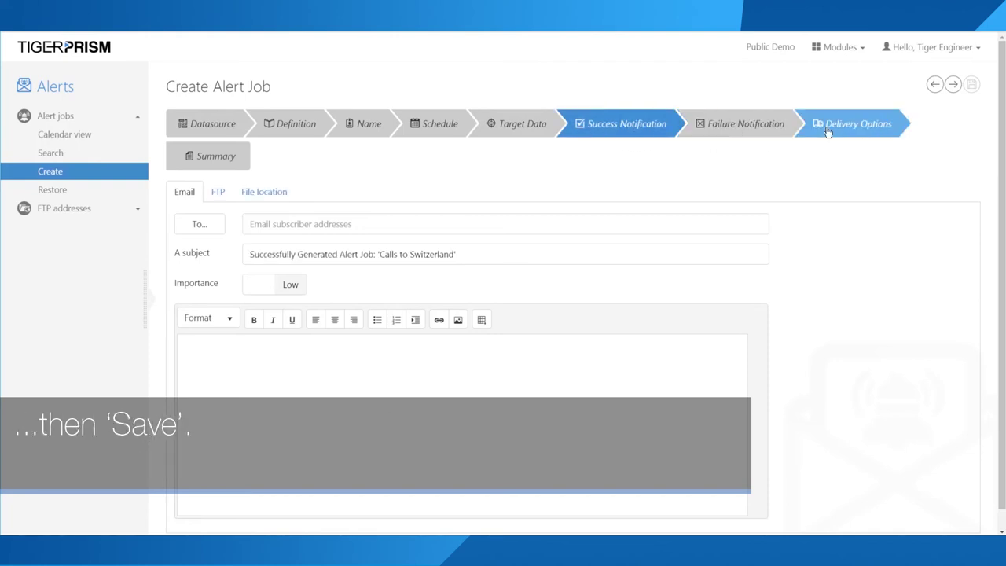
Step: Review the summary, save Calls to Switzerland, and show the five saved alert jobs
{"action": "left_click", "coordinate": [216, 157]}
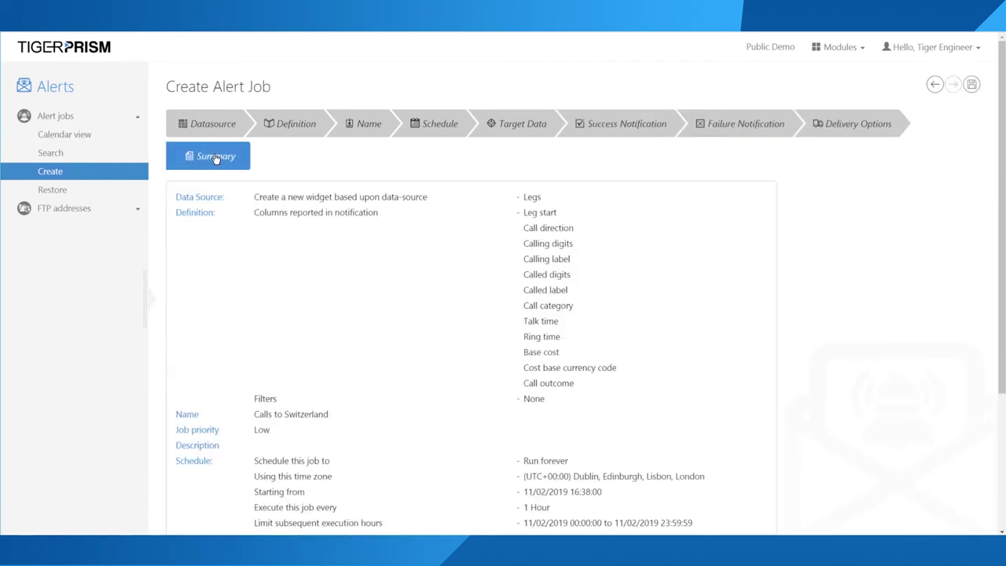
{"action": "left_click", "coordinate": [972, 86]}
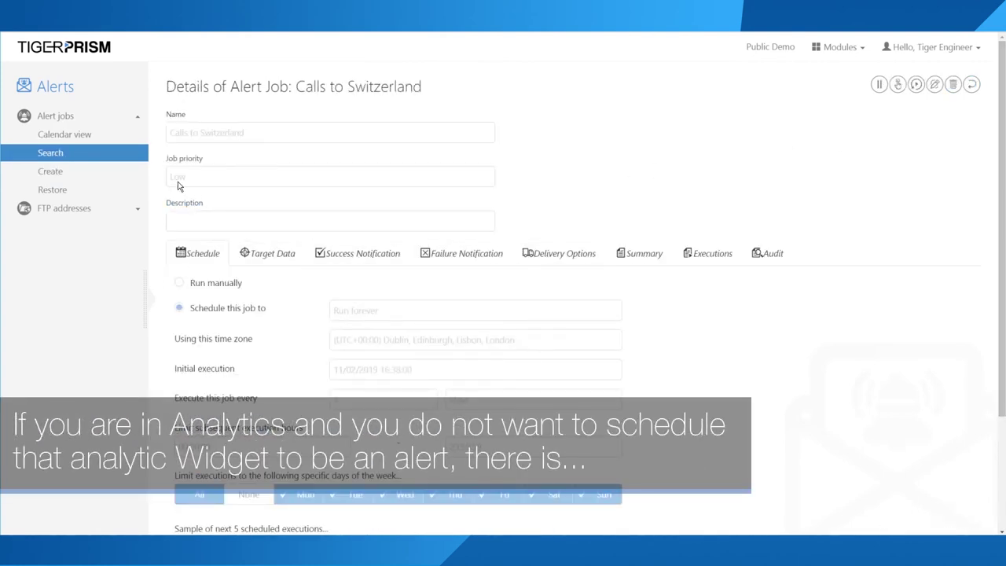
{"action": "left_click", "coordinate": [66, 159]}
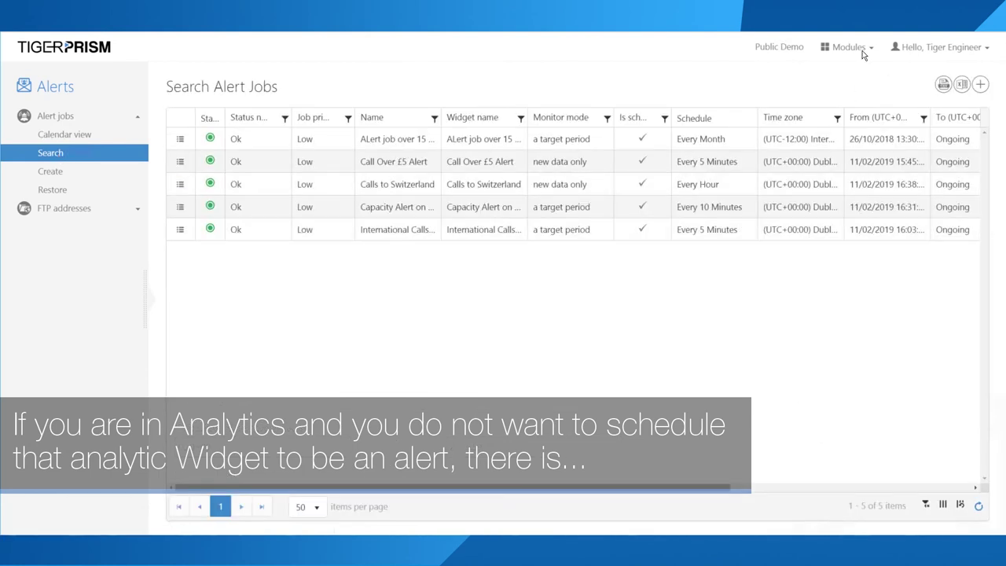
Step: Switch to the Analytics module and open its Legs search
{"action": "left_click", "coordinate": [863, 49]}
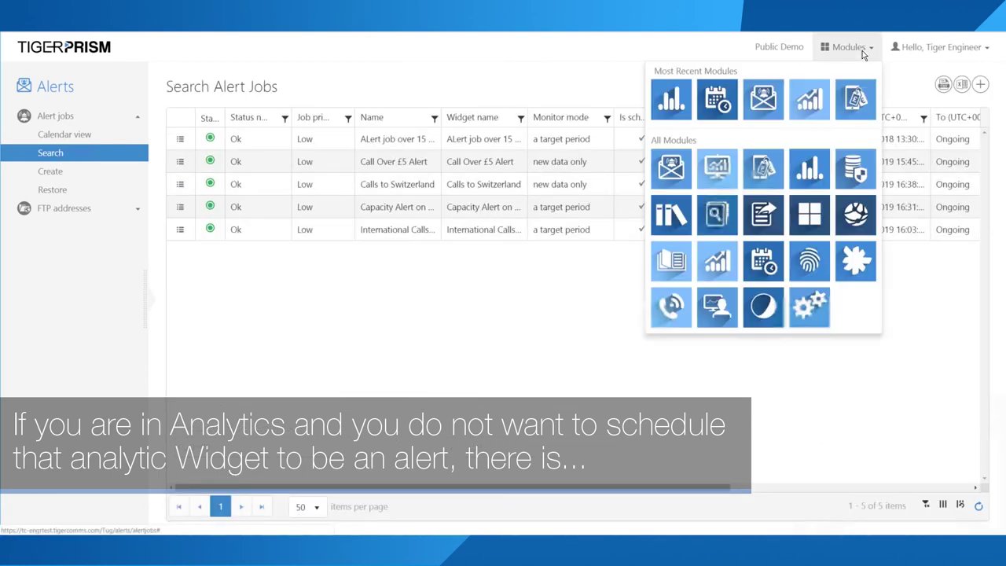
{"action": "left_click", "coordinate": [716, 170]}
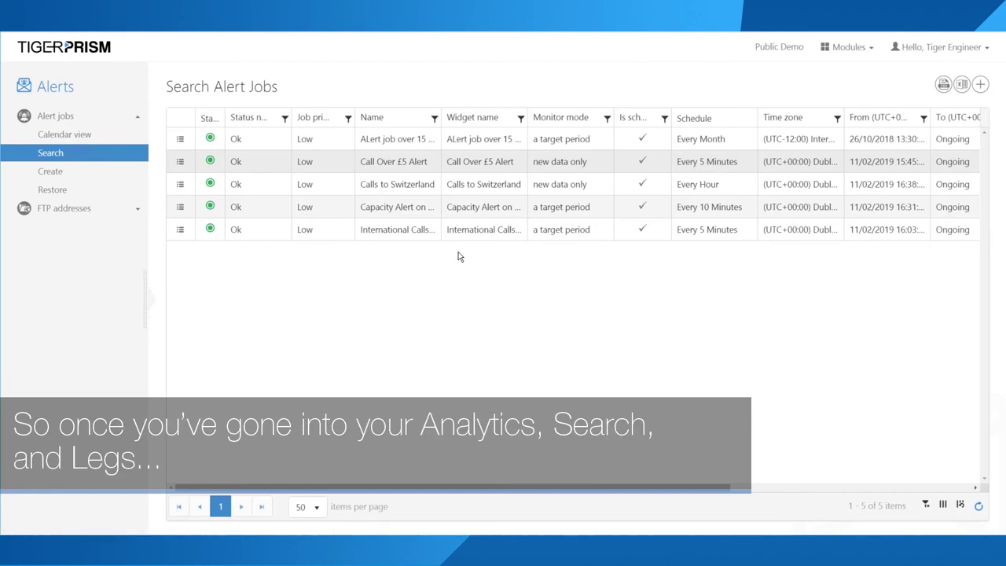
{"action": "left_click", "coordinate": [59, 117]}
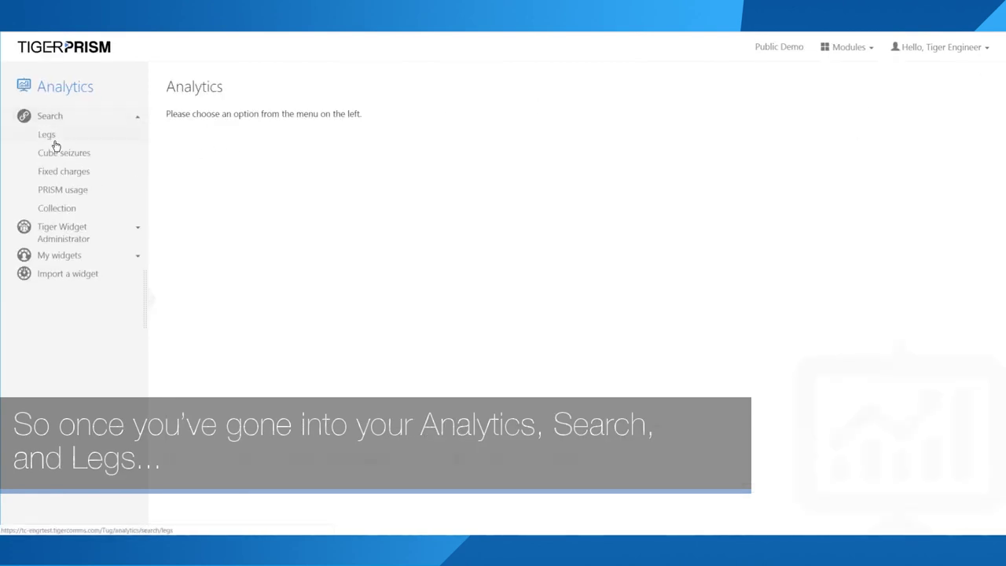
{"action": "left_click", "coordinate": [52, 140]}
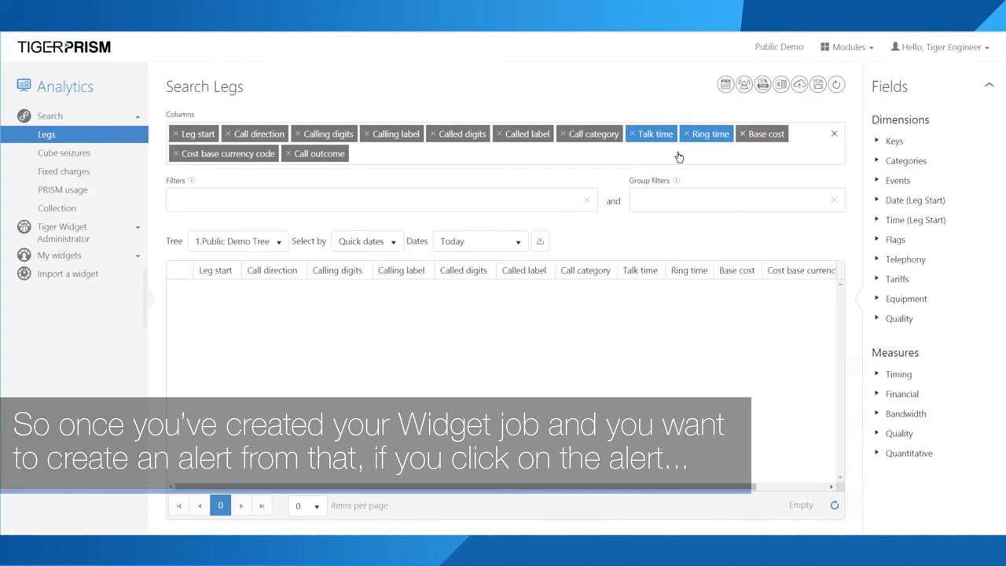
Step: Add Base cost and Talk time as filters, then confirm creating an alert job from the widget
{"action": "left_click_drag", "start_coordinate": [766, 133], "coordinate": [259, 202]}
{"action": "left_click_drag", "start_coordinate": [655, 134], "coordinate": [314, 204]}
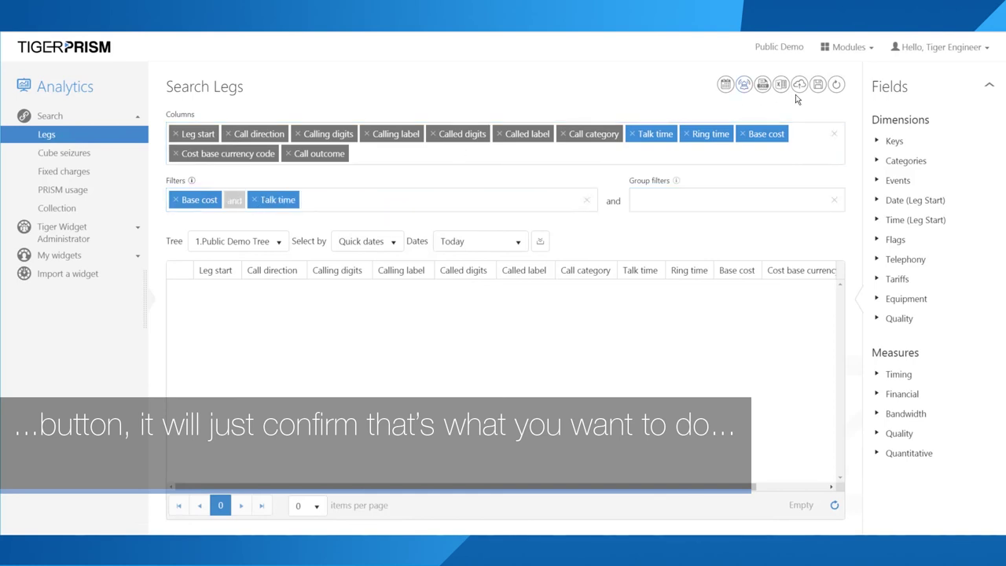
{"action": "left_click", "coordinate": [744, 85]}
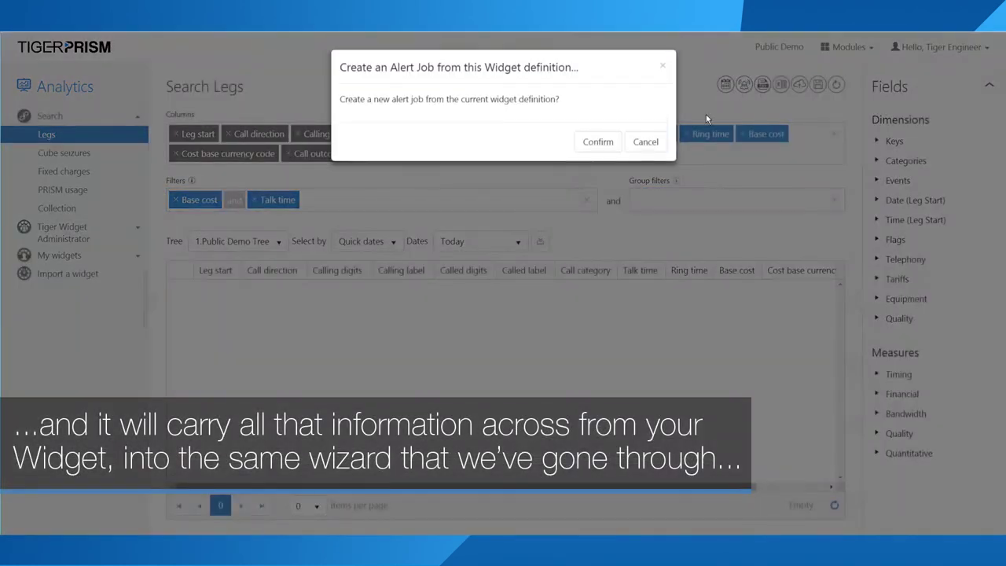
{"action": "left_click", "coordinate": [599, 142]}
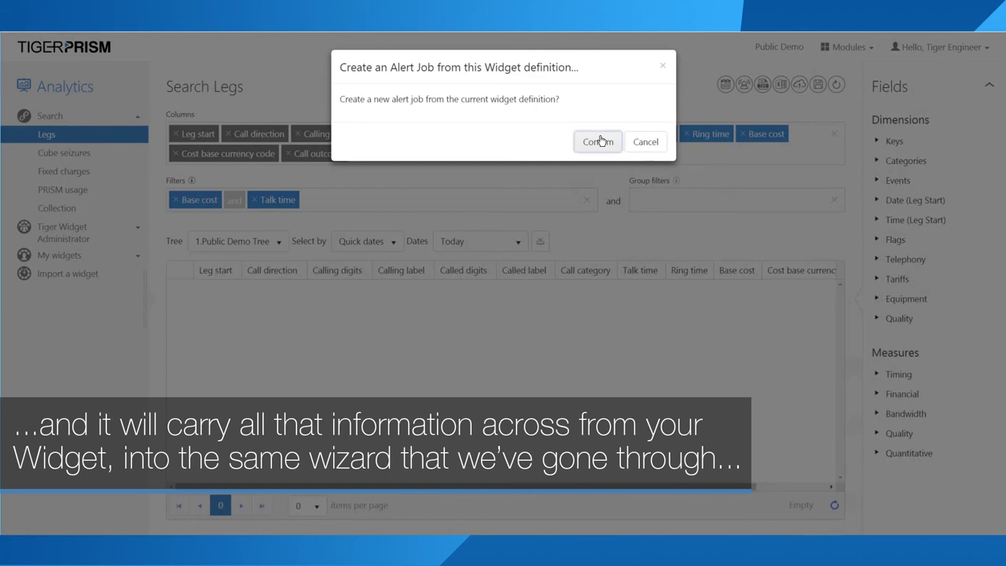